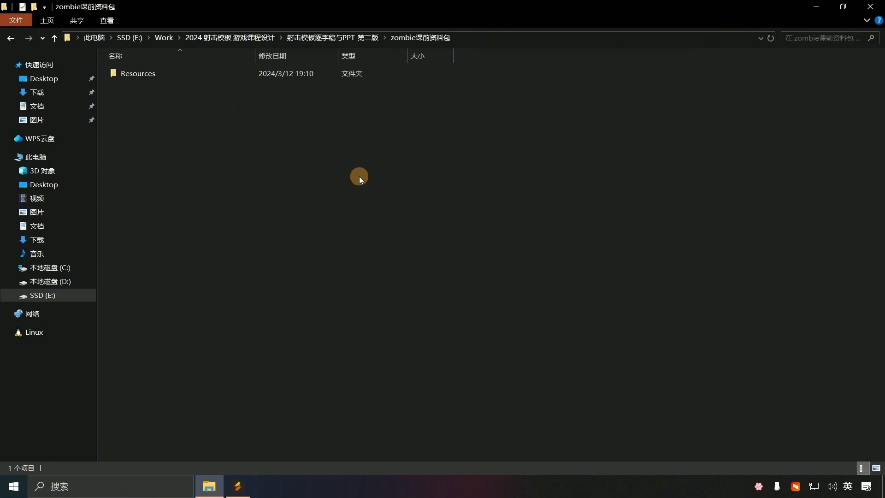
Step: Copy the Gun folder from the course resource pack's Resources folder
{"action": "double_click", "coordinate": [137, 73]}
{"action": "left_click", "coordinate": [146, 88]}
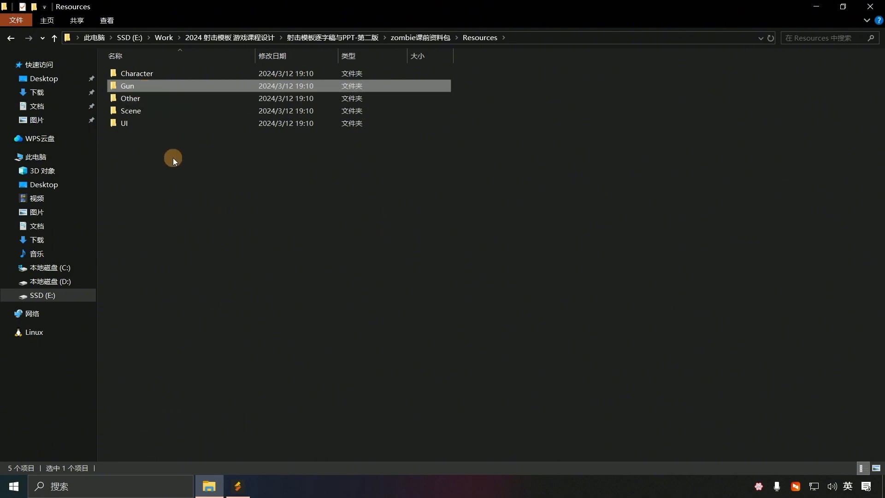
{"action": "right_click", "coordinate": [132, 84]}
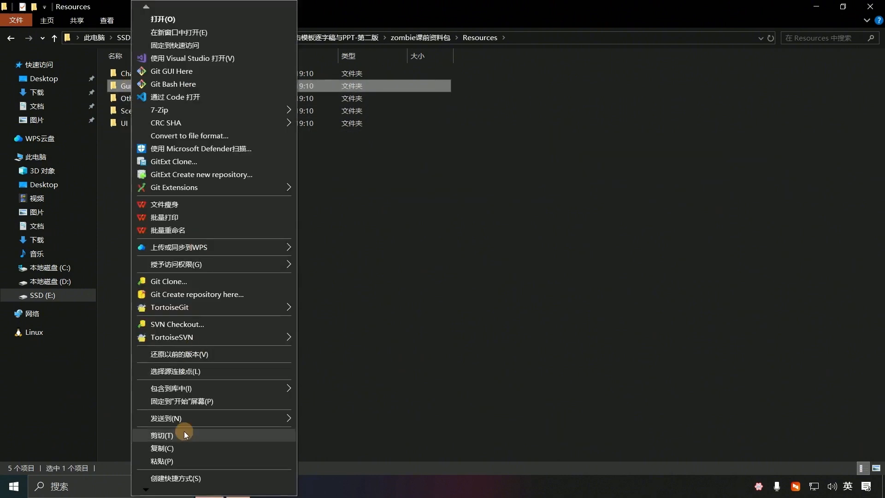
{"action": "left_click", "coordinate": [217, 448]}
Step: Paste the Gun folder into the Zombie project's Assets/Resources folder through File Explorer
{"action": "left_click", "coordinate": [237, 486]}
{"action": "left_click", "coordinate": [220, 375]}
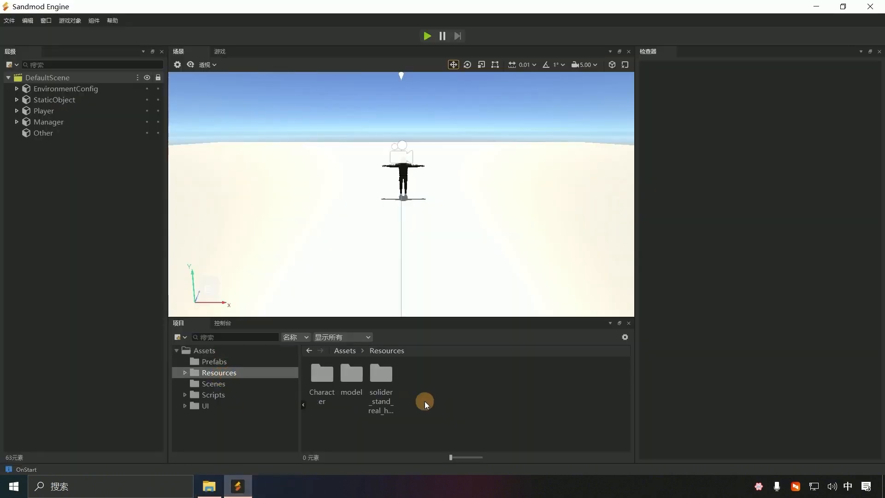
{"action": "right_click", "coordinate": [424, 401]}
{"action": "left_click", "coordinate": [493, 240]}
{"action": "right_click", "coordinate": [355, 220]}
{"action": "key", "text": "p"}
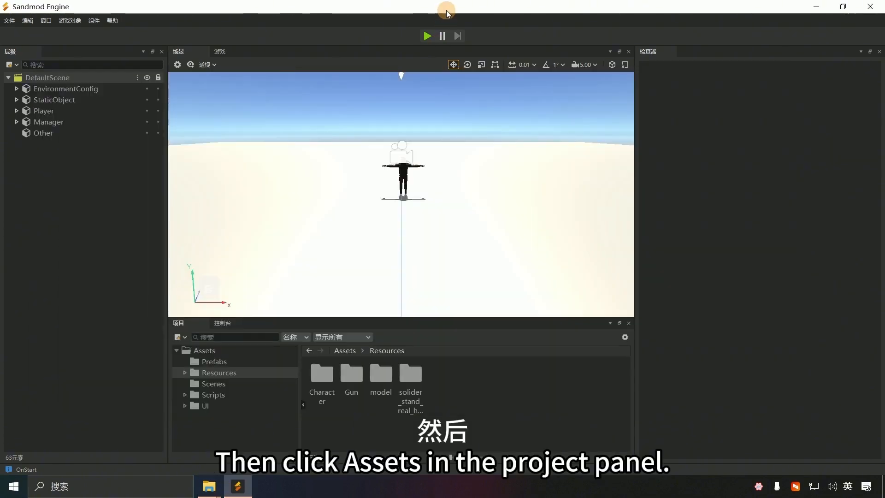
{"action": "left_click", "coordinate": [446, 9]}
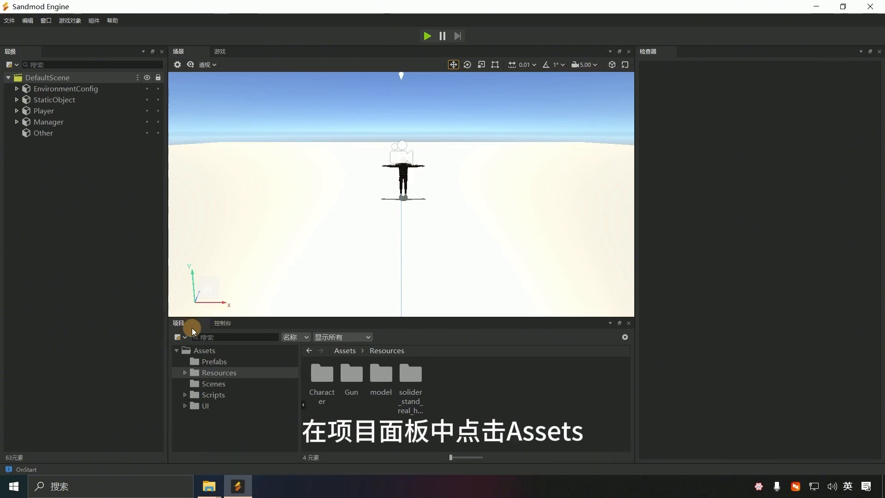
Step: Search the project Assets for 'ak' and select ak47.prefab
{"action": "left_click", "coordinate": [216, 351]}
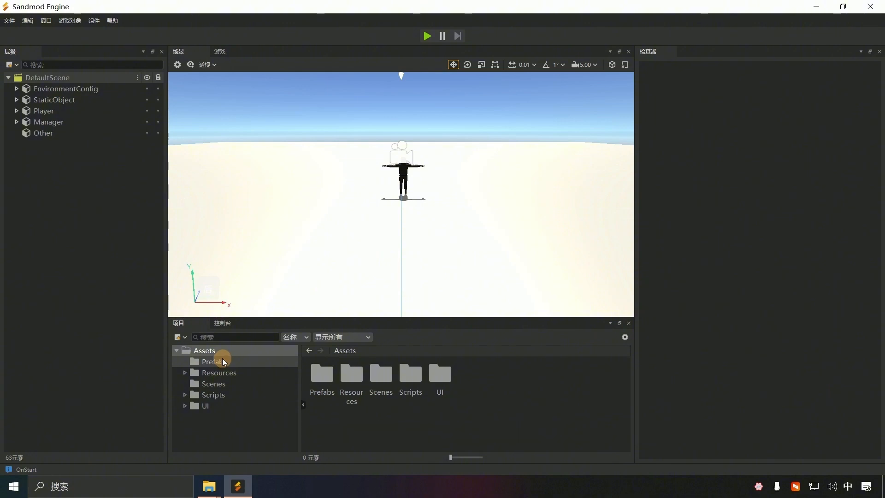
{"action": "left_click", "coordinate": [223, 337]}
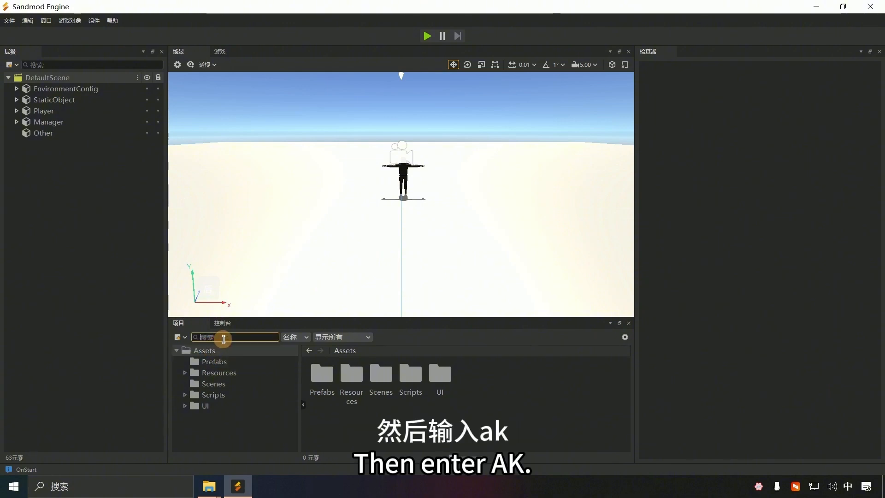
{"action": "type", "text": "ak"}
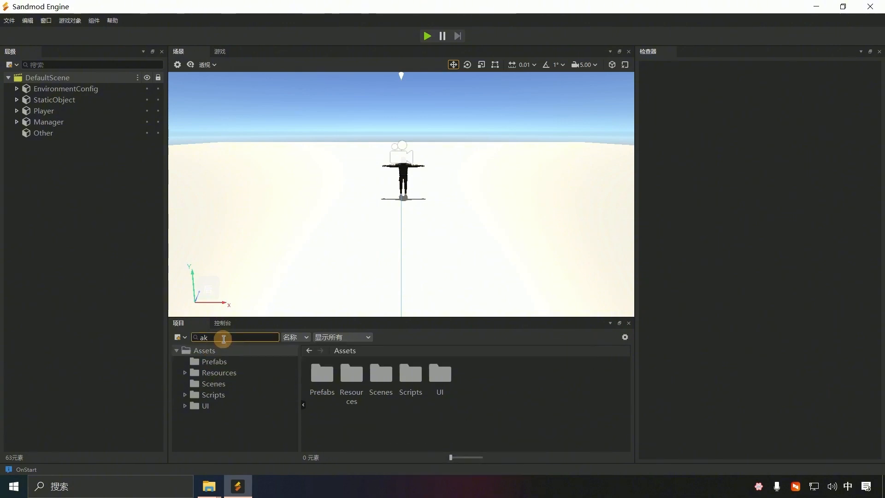
{"action": "left_click", "coordinate": [237, 362]}
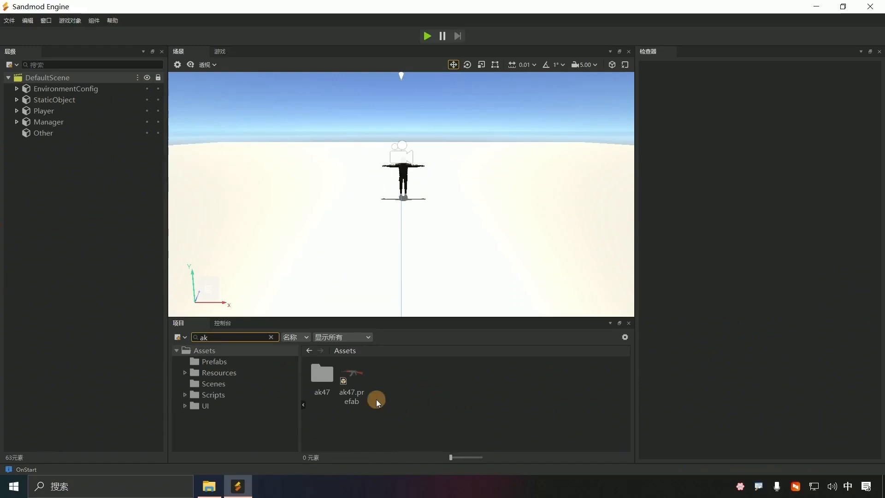
{"action": "left_click", "coordinate": [705, 286]}
Step: Expand the Player group and select the inner Player object
{"action": "left_click", "coordinate": [17, 111]}
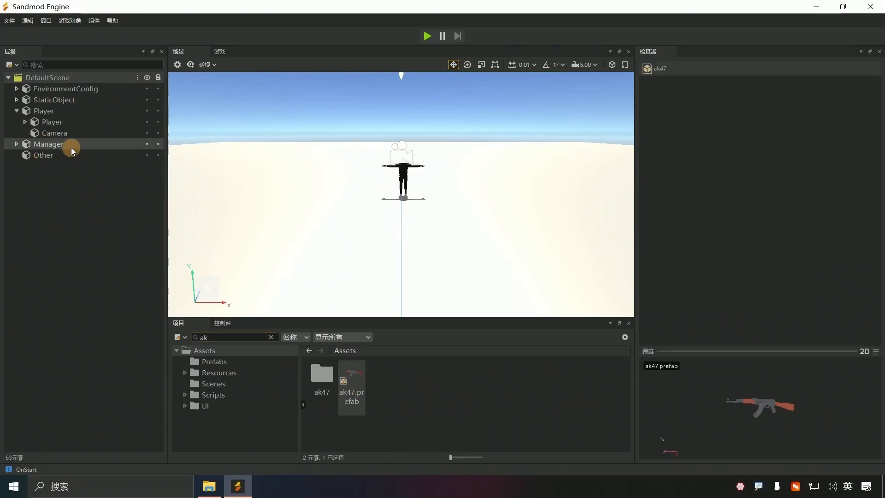
{"action": "left_click", "coordinate": [25, 122]}
{"action": "left_click", "coordinate": [46, 123]}
Step: Drop ak47.prefab under the inner Player object and open the prefab for editing
{"action": "left_click", "coordinate": [42, 111]}
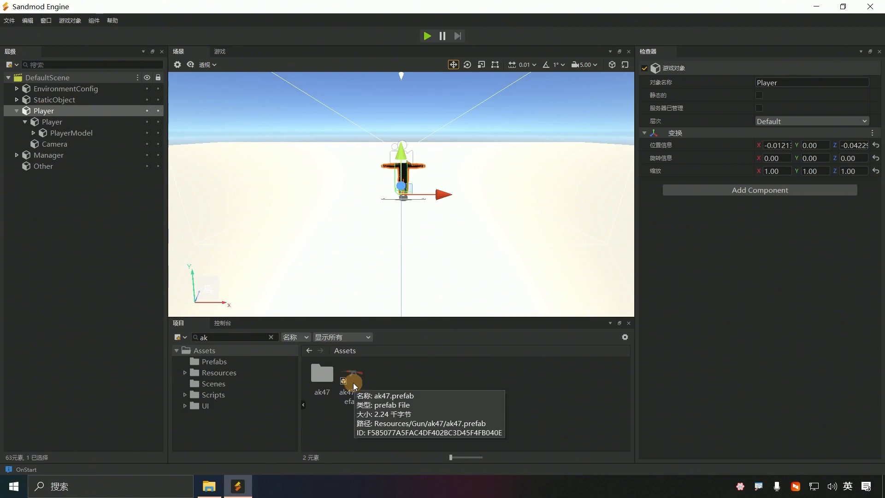
{"action": "left_click_drag", "start_coordinate": [353, 382], "coordinate": [58, 128]}
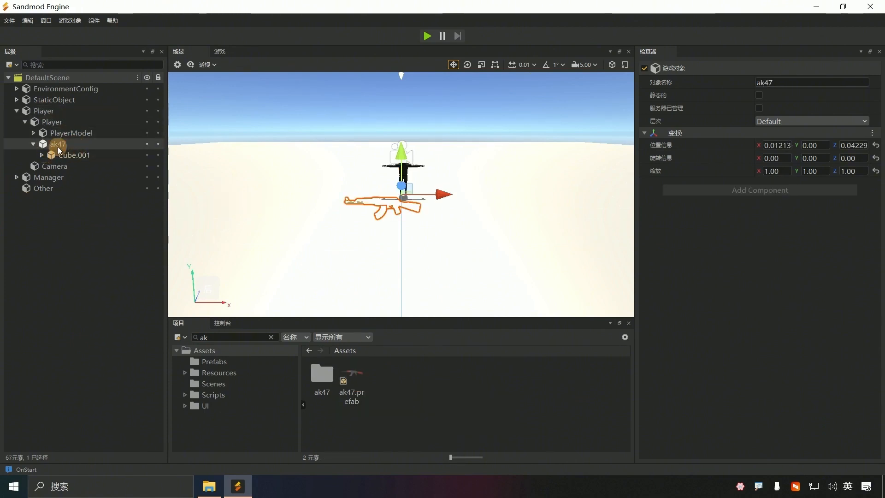
{"action": "right_click", "coordinate": [58, 145]}
{"action": "mouse_move", "coordinate": [127, 233]}
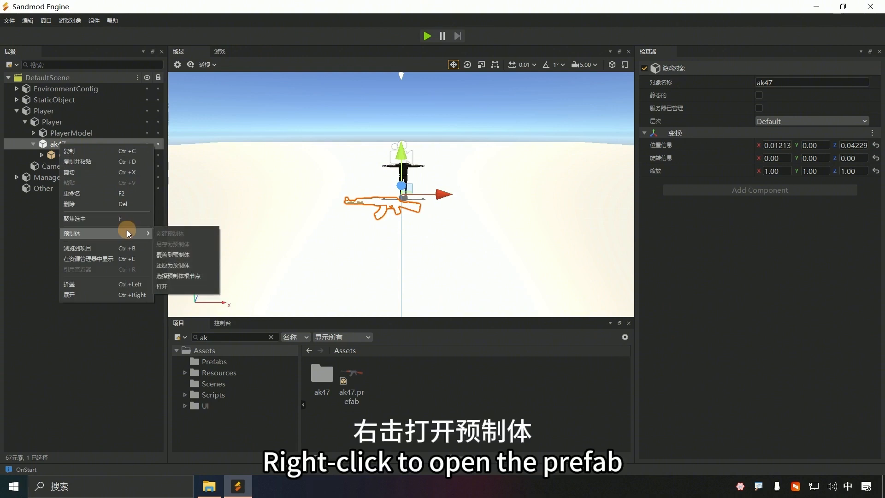
{"action": "left_click", "coordinate": [170, 288]}
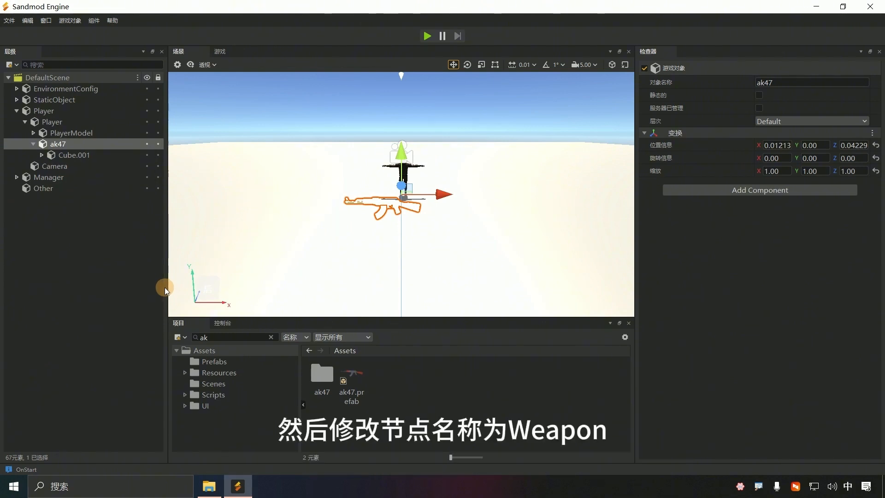
Step: Rename ak47 to Weapon and Cube.001 to Ak47
{"action": "left_click", "coordinate": [69, 144]}
{"action": "type", "text": "Weapon"}
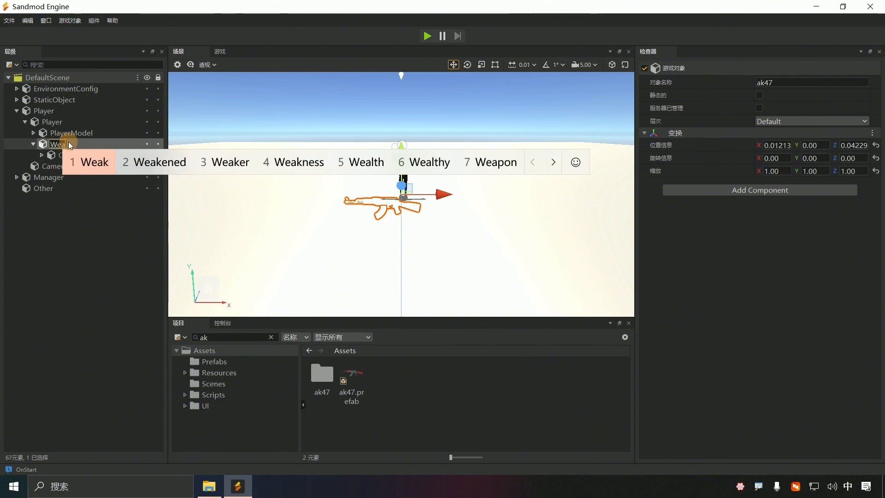
{"action": "key", "text": "Return"}
{"action": "key", "text": "Return"}
{"action": "left_click", "coordinate": [41, 156]}
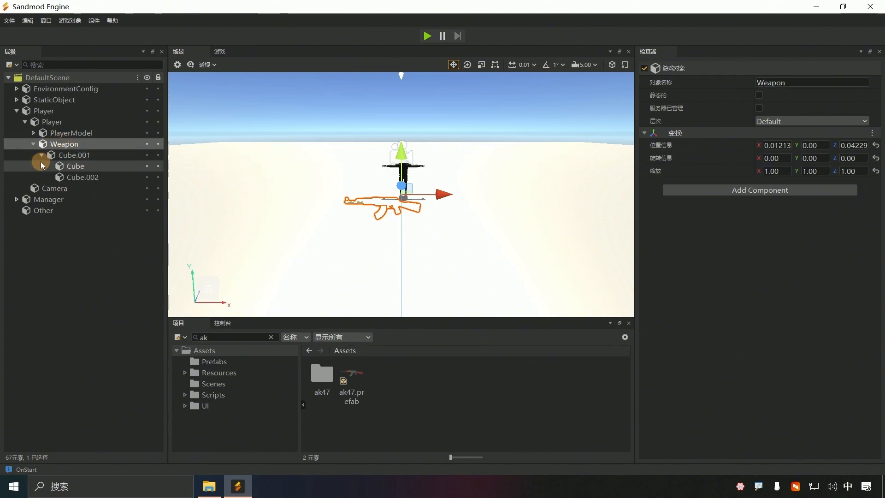
{"action": "left_click", "coordinate": [74, 154]}
{"action": "left_click", "coordinate": [74, 155]}
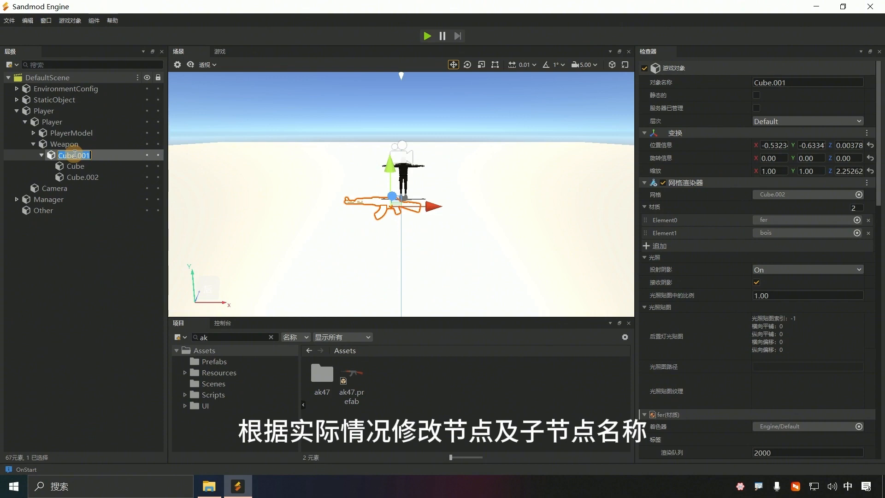
{"action": "type", "text": "A"}
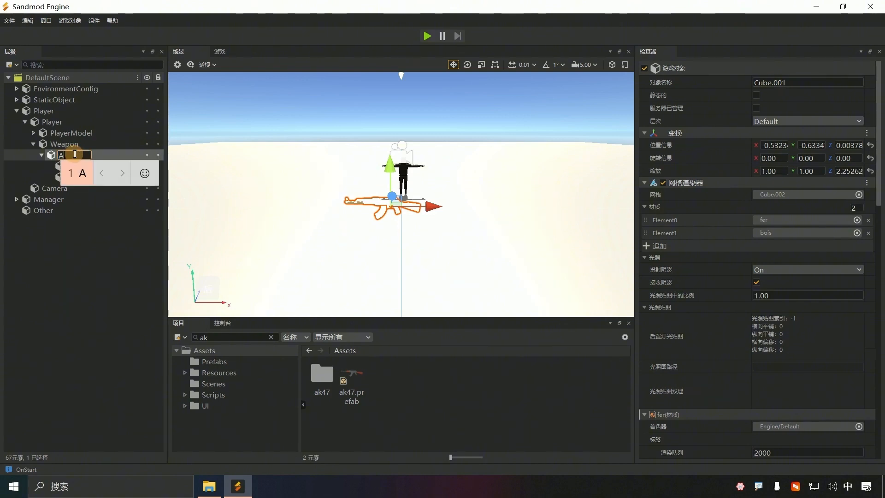
{"action": "type", "text": "kashi7"}
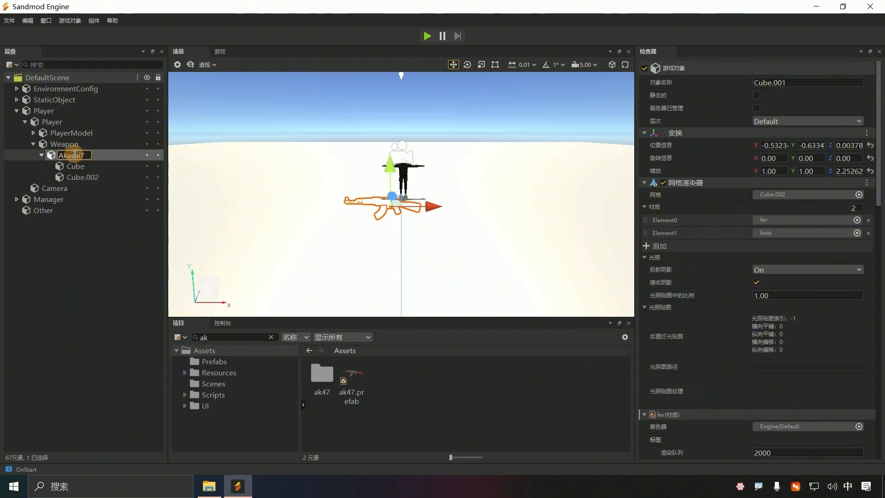
{"action": "key", "text": "BackSpace"}
{"action": "key", "text": "BackSpace"}
{"action": "key", "text": "BackSpace"}
{"action": "key", "text": "BackSpace"}
{"action": "key", "text": "BackSpace"}
{"action": "type", "text": "47"}
{"action": "key", "text": "Return"}
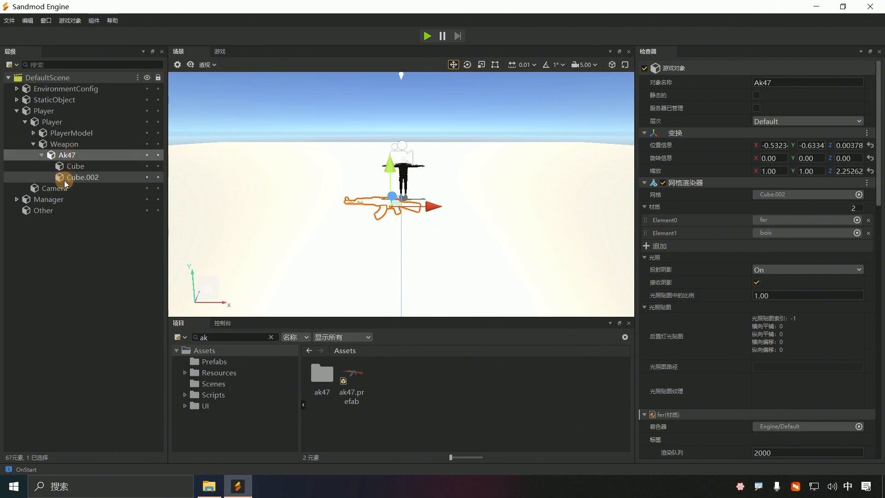
Step: Rename Cube to Magazine and Cube.002 to Trigger
{"action": "left_click", "coordinate": [72, 169]}
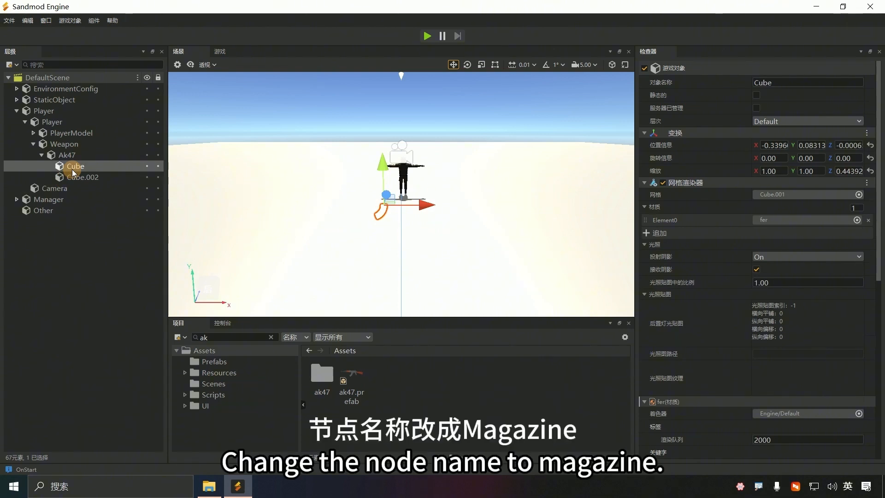
{"action": "double_click", "coordinate": [72, 169]}
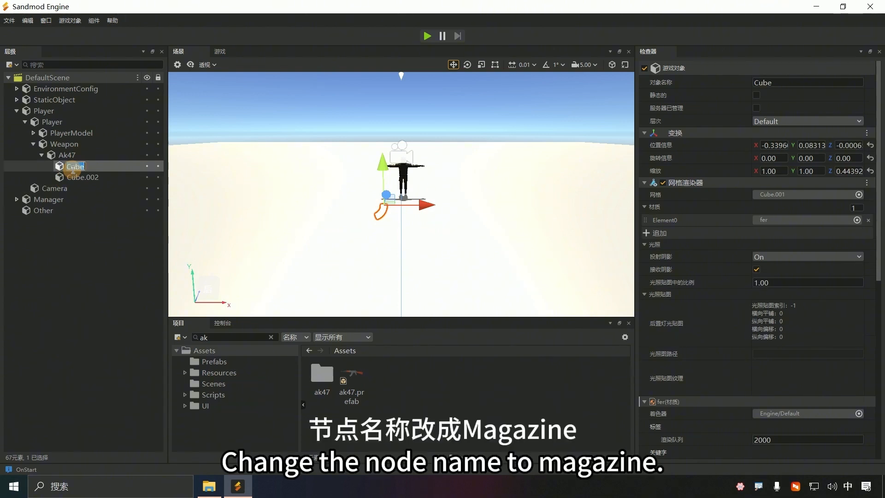
{"action": "type", "text": "magazine"}
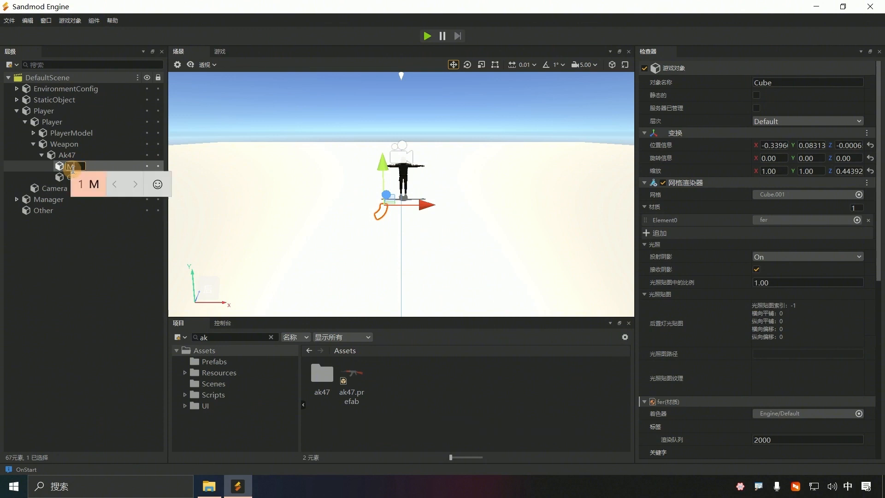
{"action": "key", "text": "space"}
{"action": "key", "text": "Return"}
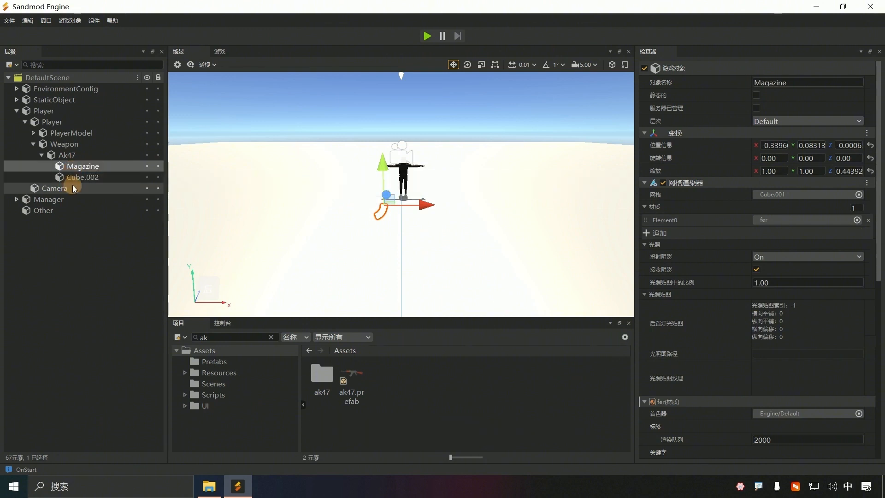
{"action": "left_click", "coordinate": [84, 178]}
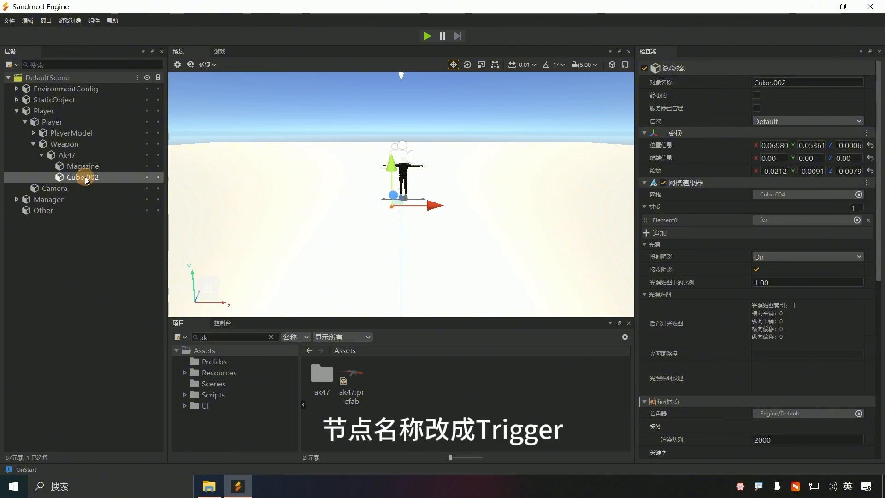
{"action": "double_click", "coordinate": [84, 177]}
{"action": "type", "text": "Trigger"}
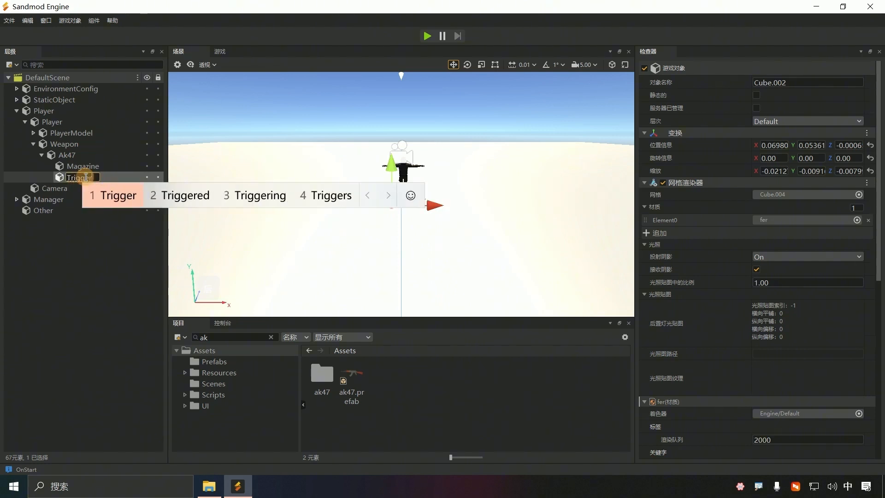
{"action": "key", "text": "Return"}
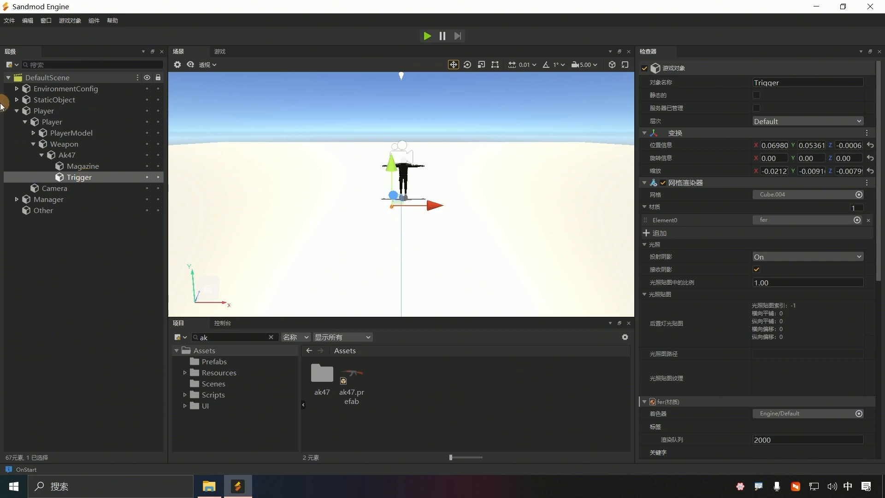
Step: Reposition the Weapon up, forward along Z, then slightly down beside the character
{"action": "left_click", "coordinate": [64, 144]}
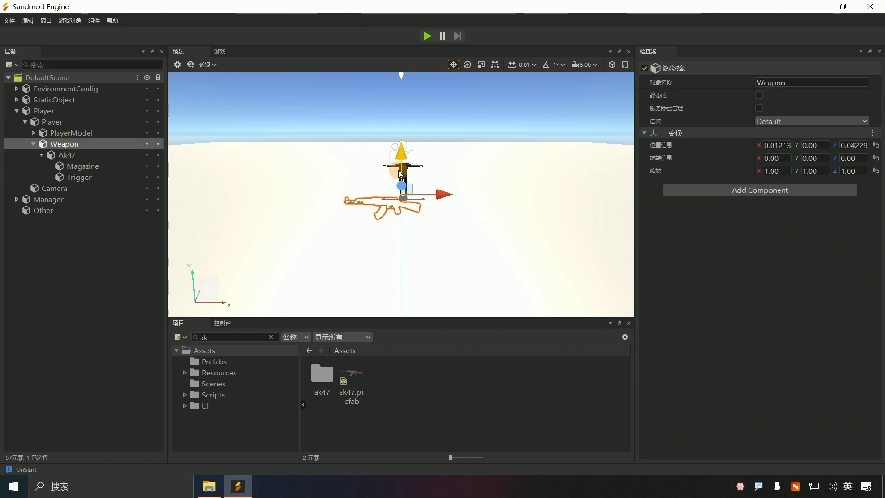
{"action": "left_click_drag", "start_coordinate": [402, 152], "coordinate": [397, 115]}
{"action": "right_click_drag", "start_coordinate": [397, 115], "coordinate": [484, 155]}
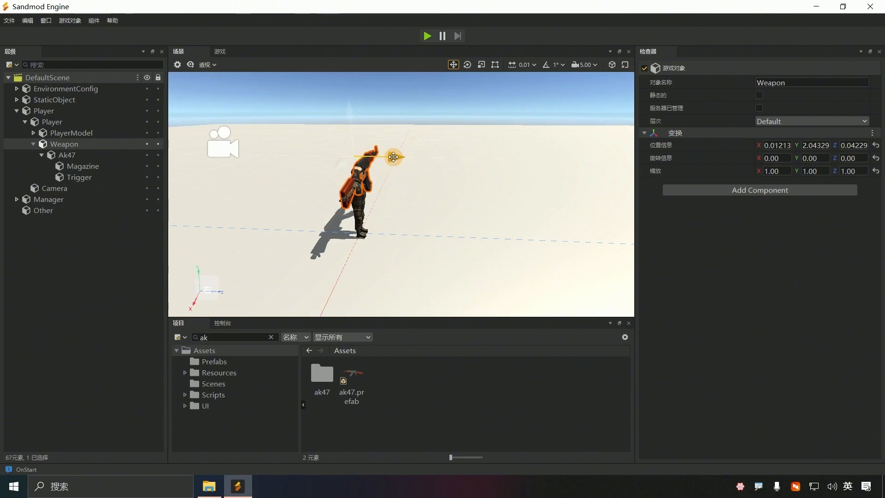
{"action": "left_click_drag", "start_coordinate": [393, 157], "coordinate": [419, 156]}
{"action": "right_click_drag", "start_coordinate": [509, 221], "coordinate": [401, 194]}
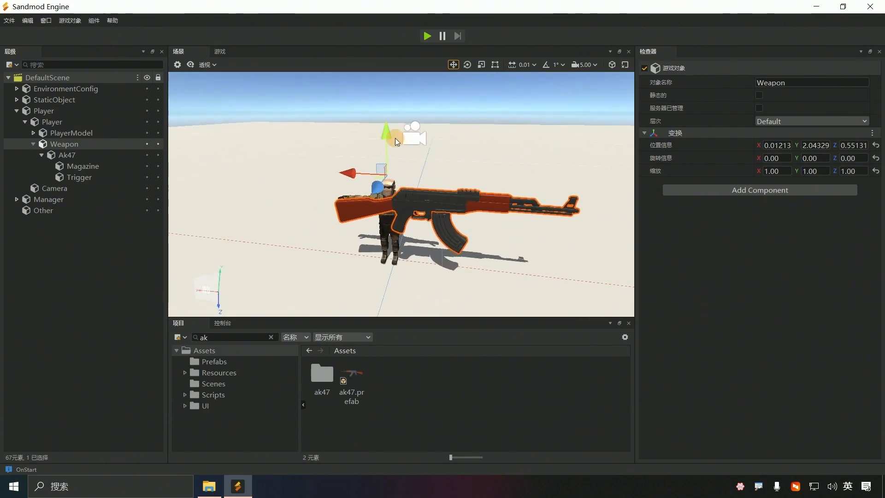
{"action": "left_click_drag", "start_coordinate": [395, 138], "coordinate": [394, 143]}
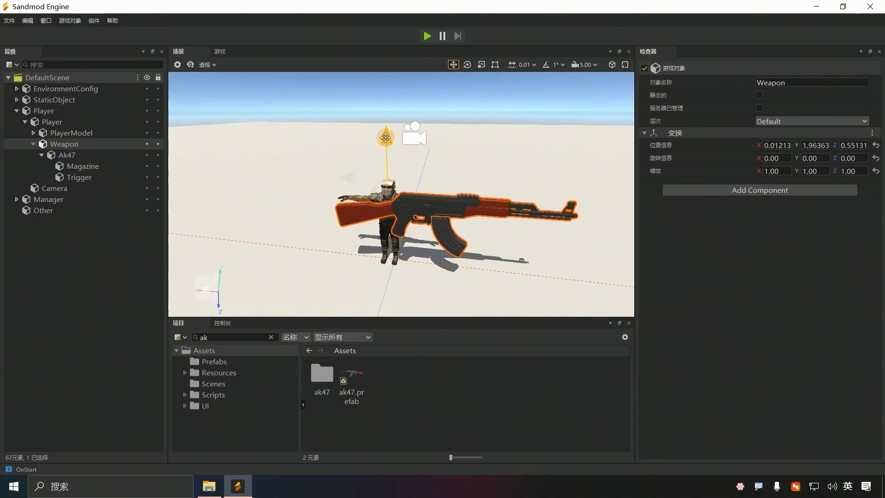
Step: Scale the Weapon to 0.62287, 0.72927, 0.81380 and lower it to Y 1.51764
{"action": "left_click", "coordinate": [480, 64]}
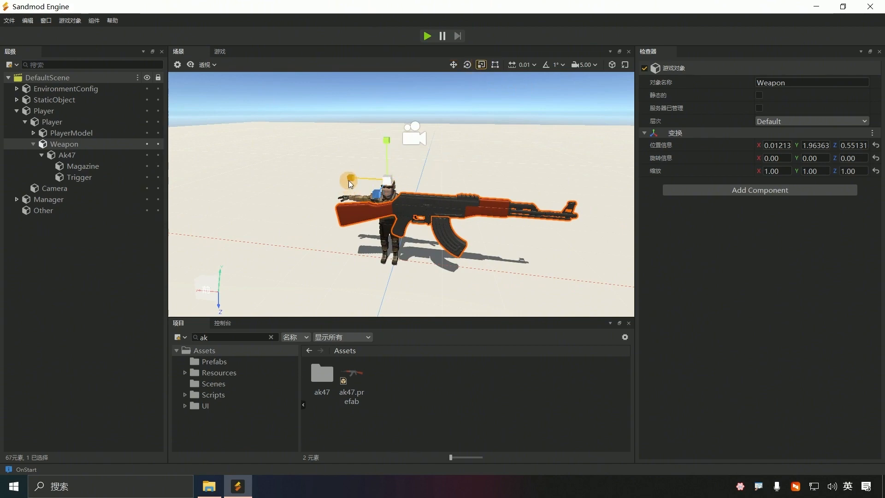
{"action": "left_click_drag", "start_coordinate": [348, 181], "coordinate": [364, 181]}
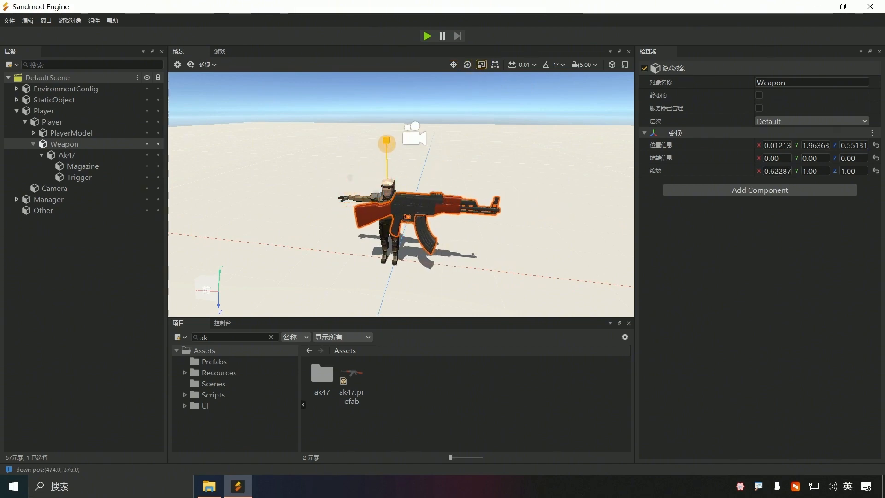
{"action": "left_click_drag", "start_coordinate": [386, 143], "coordinate": [386, 152]}
{"action": "left_click_drag", "start_coordinate": [376, 195], "coordinate": [375, 196]}
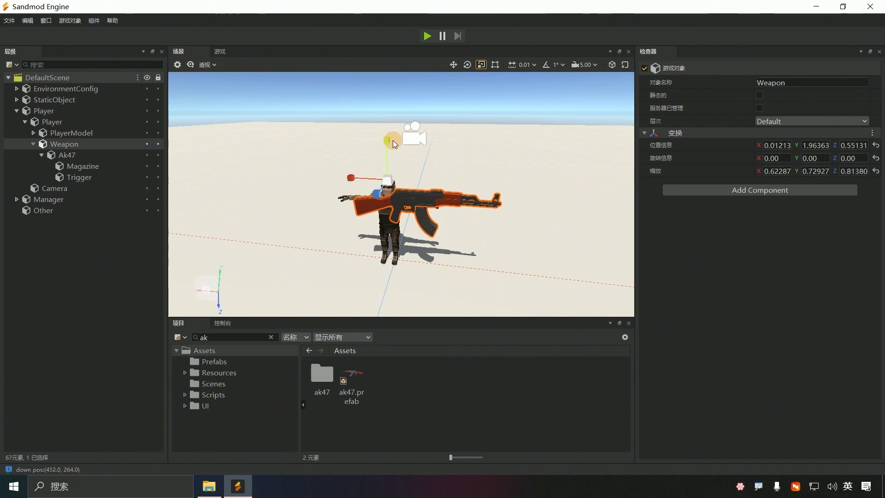
{"action": "key", "text": "w"}
{"action": "left_click_drag", "start_coordinate": [387, 143], "coordinate": [379, 170]}
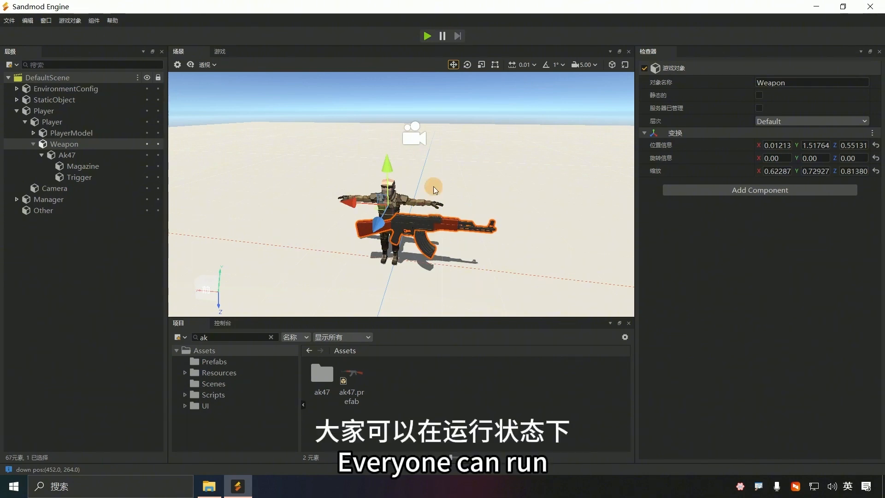
{"action": "left_click", "coordinate": [423, 36]}
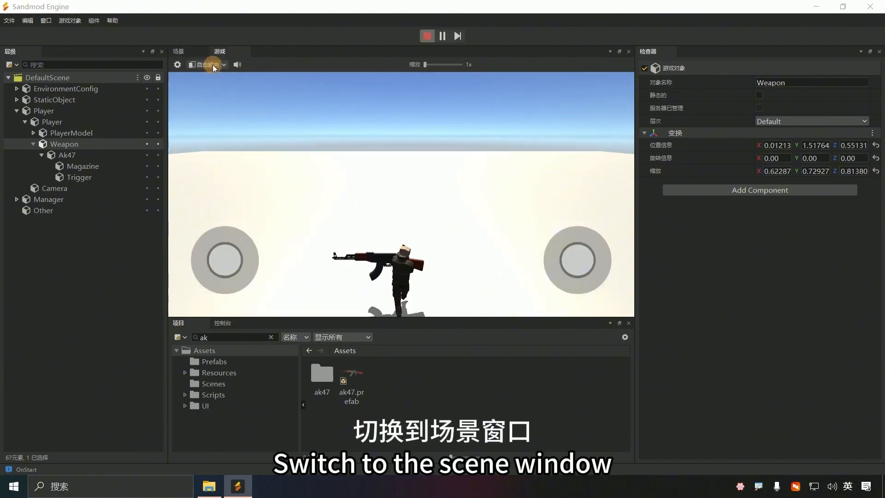
{"action": "left_click", "coordinate": [177, 52]}
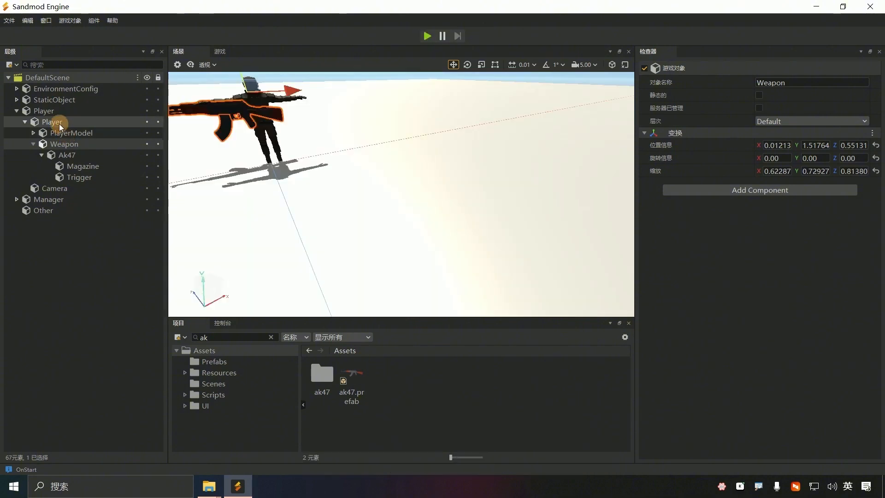
Step: Set PlayerModel's position to 0, 0, 0
{"action": "left_click", "coordinate": [59, 123]}
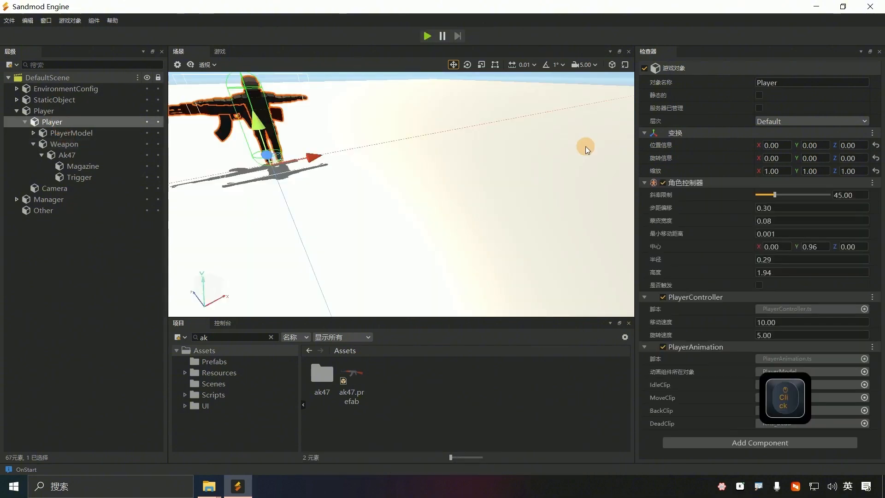
{"action": "left_click", "coordinate": [70, 133]}
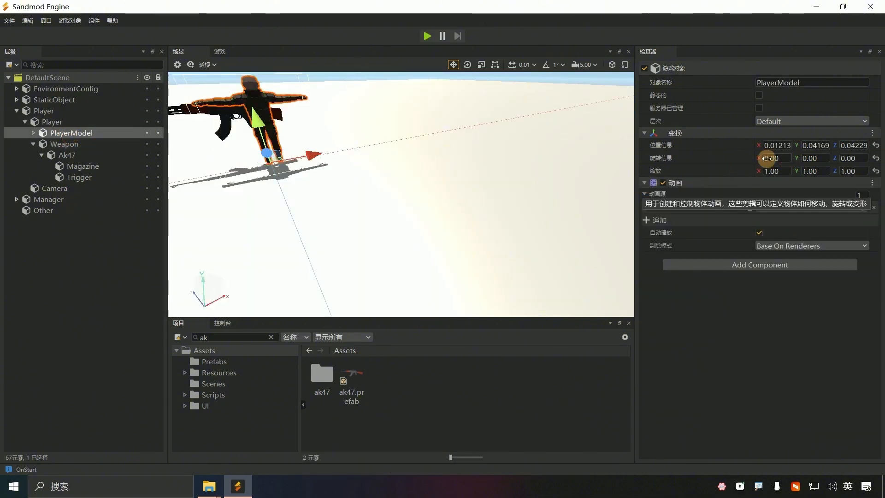
{"action": "double_click", "coordinate": [783, 145]}
{"action": "type", "text": "0"}
{"action": "double_click", "coordinate": [822, 148]}
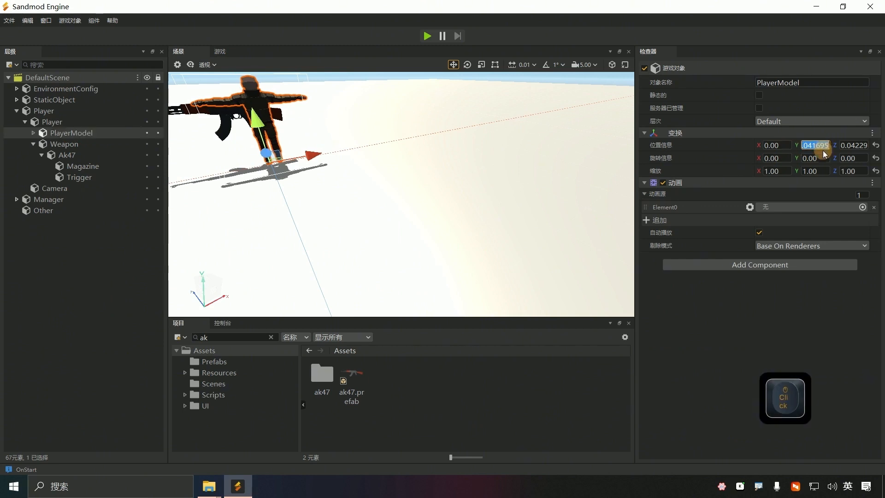
{"action": "type", "text": "0"}
{"action": "double_click", "coordinate": [853, 145]}
{"action": "type", "text": "0"}
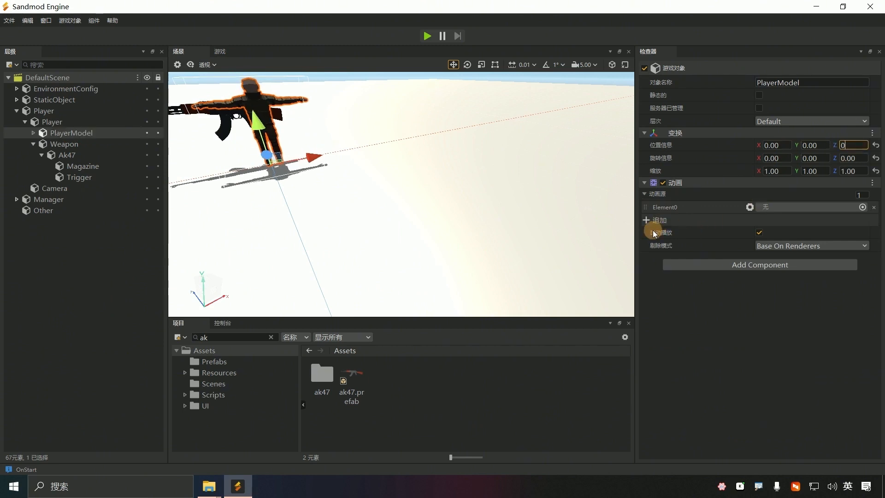
{"action": "key", "text": "Return"}
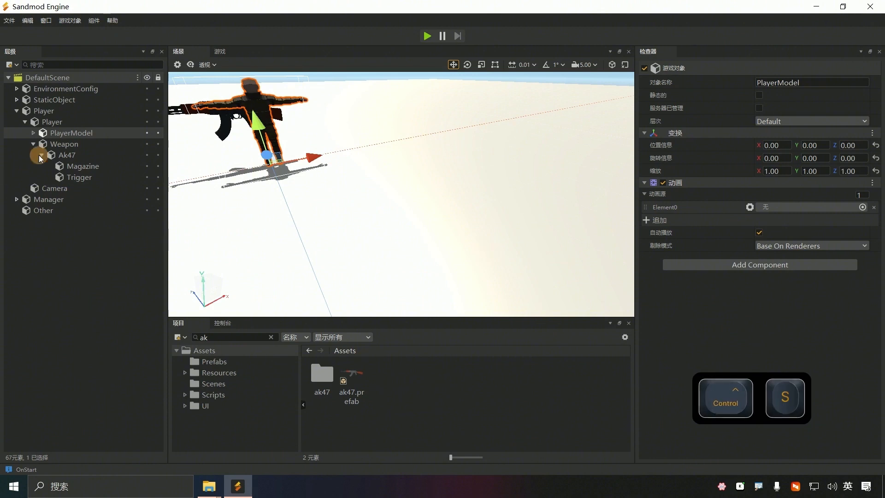
Step: Set the Weapon's position to 0, 1.5, 0 and save the scene
{"action": "left_click", "coordinate": [68, 146]}
{"action": "double_click", "coordinate": [768, 146]}
{"action": "type", "text": "0"}
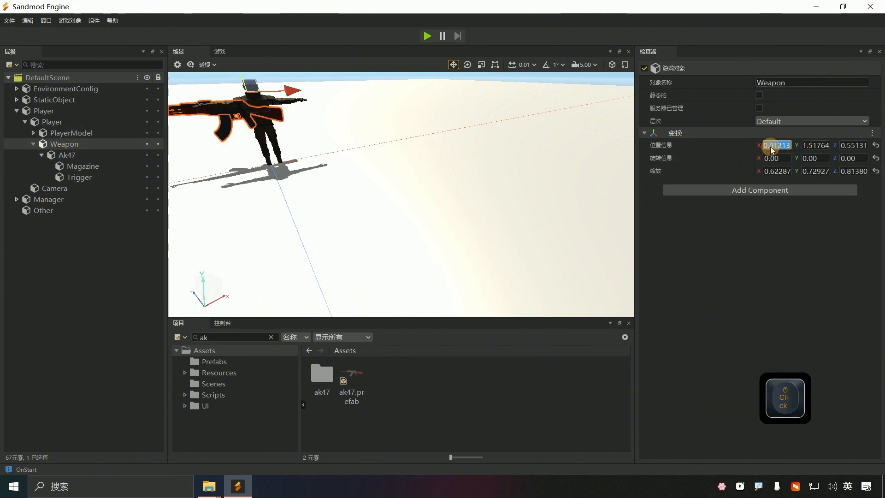
{"action": "double_click", "coordinate": [827, 145]}
{"action": "type", "text": "0"}
{"action": "double_click", "coordinate": [851, 145]}
{"action": "type", "text": "0"}
{"action": "double_click", "coordinate": [815, 146]}
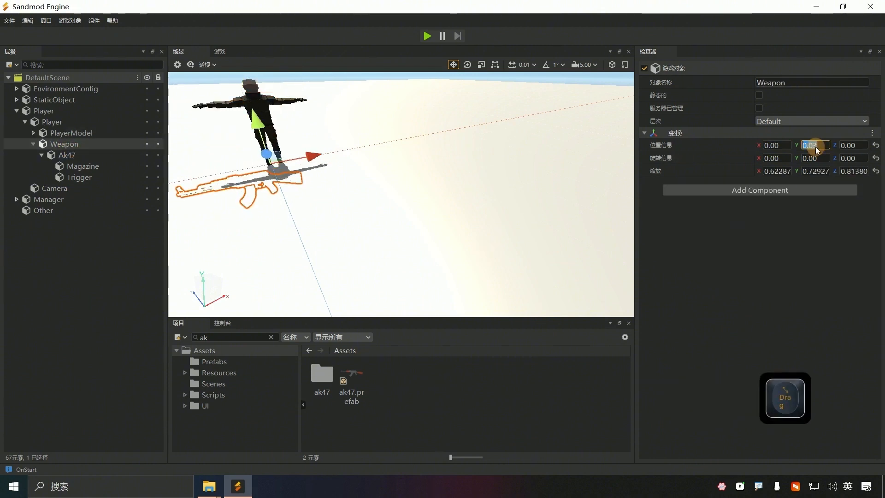
{"action": "type", "text": "1.5"}
{"action": "key", "text": "Return"}
{"action": "key", "text": "ctrl+s"}
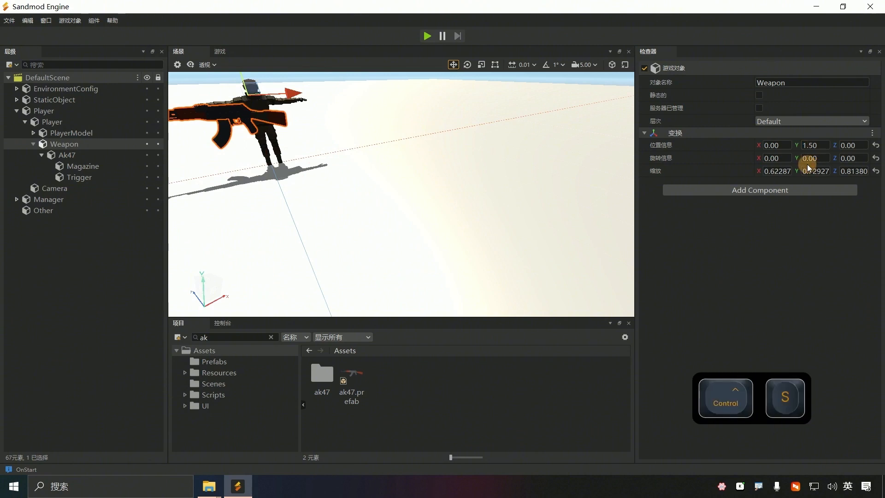
Step: Turn the Weapon to rotation Y 90, test-run, then scale it uniformly to 0.35 and save
{"action": "type", "text": "90"}
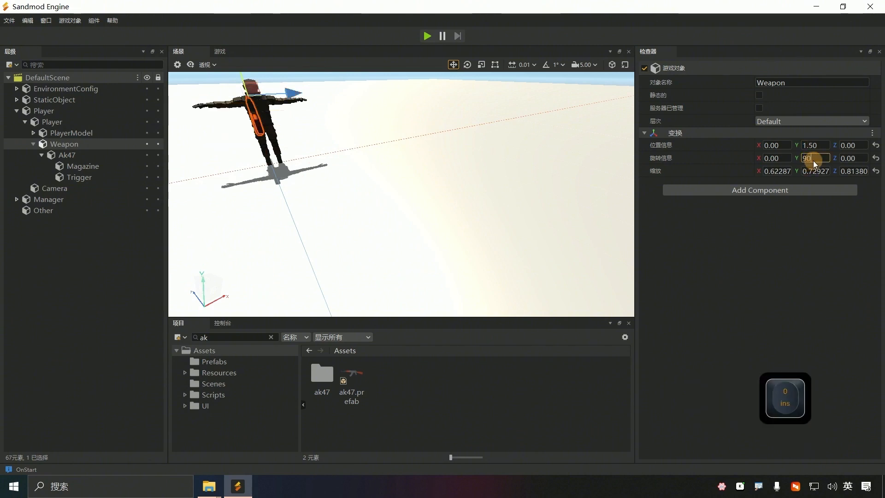
{"action": "left_click", "coordinate": [428, 37]}
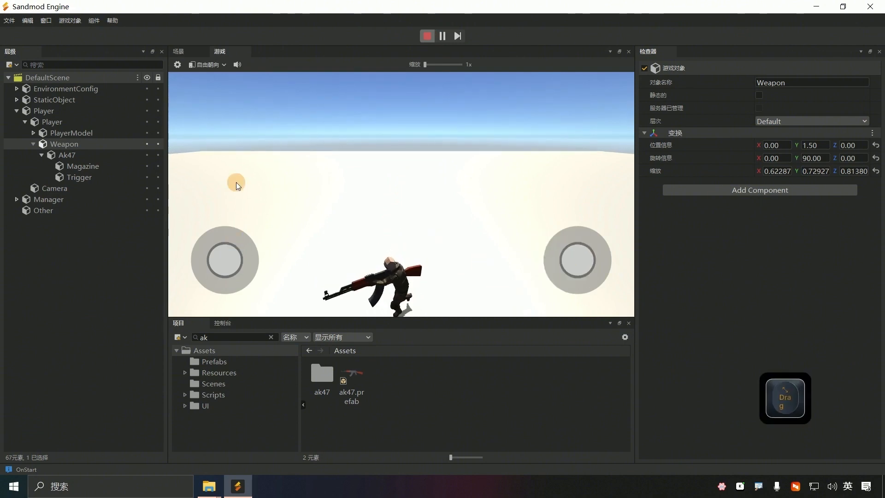
{"action": "left_click", "coordinate": [428, 36]}
{"action": "left_click", "coordinate": [787, 172]}
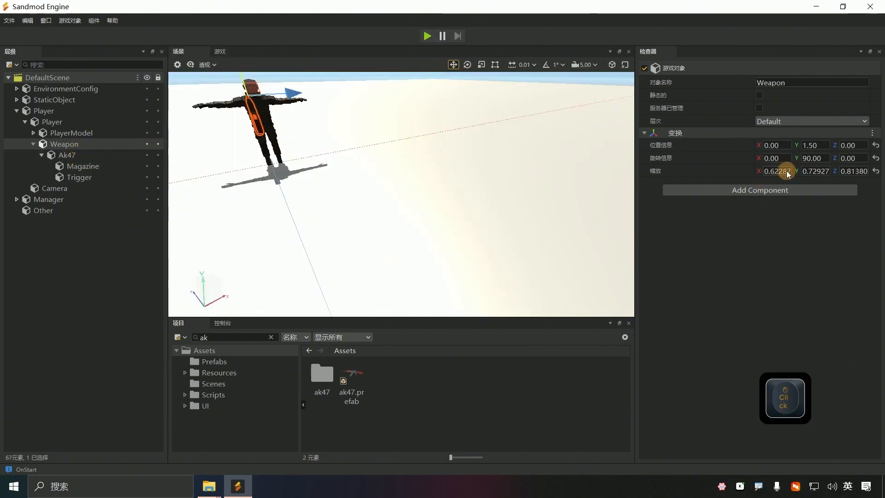
{"action": "type", "text": "0.35"}
{"action": "left_click", "coordinate": [814, 171]}
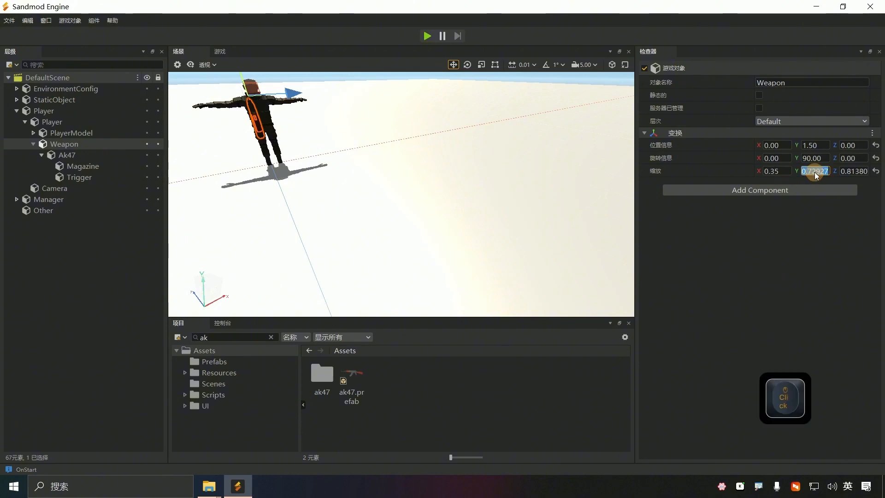
{"action": "left_click", "coordinate": [847, 172]}
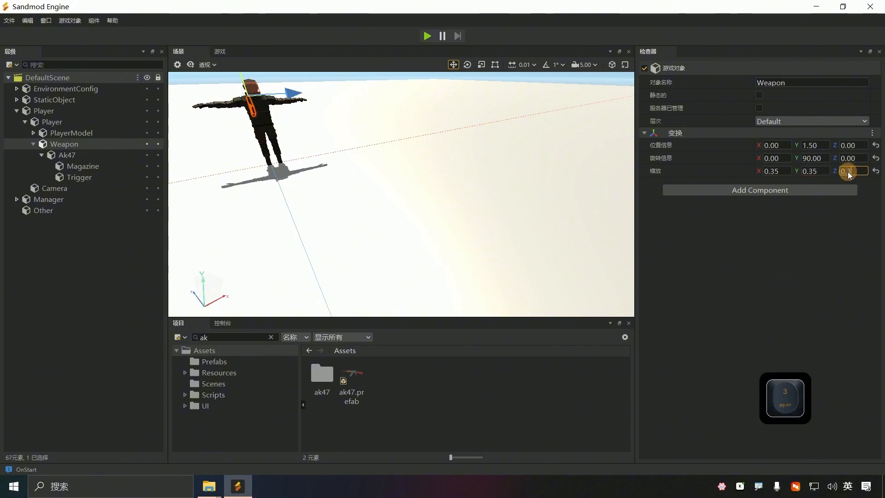
{"action": "key", "text": "ctrl+s"}
Step: Run the game, pin a snapshot of the Weapon's transform values, discard the older snapshot, and stop
{"action": "left_click", "coordinate": [427, 36]}
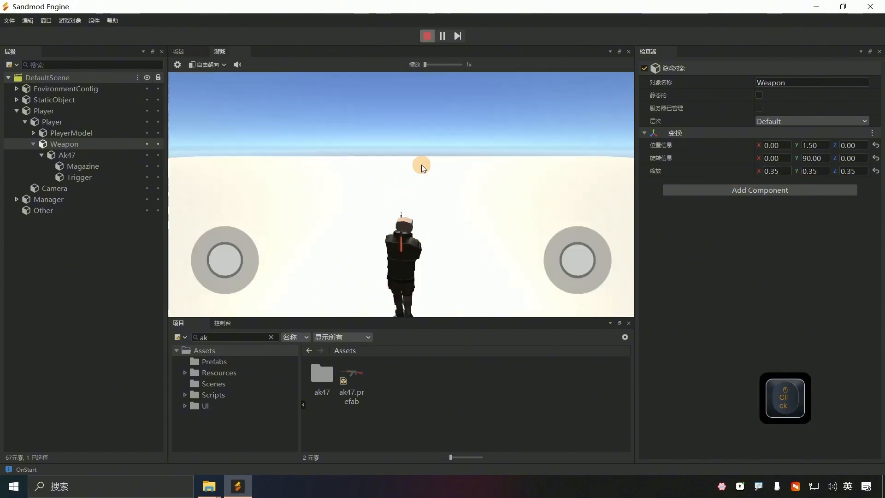
{"action": "left_click_drag", "start_coordinate": [645, 115], "coordinate": [869, 199]}
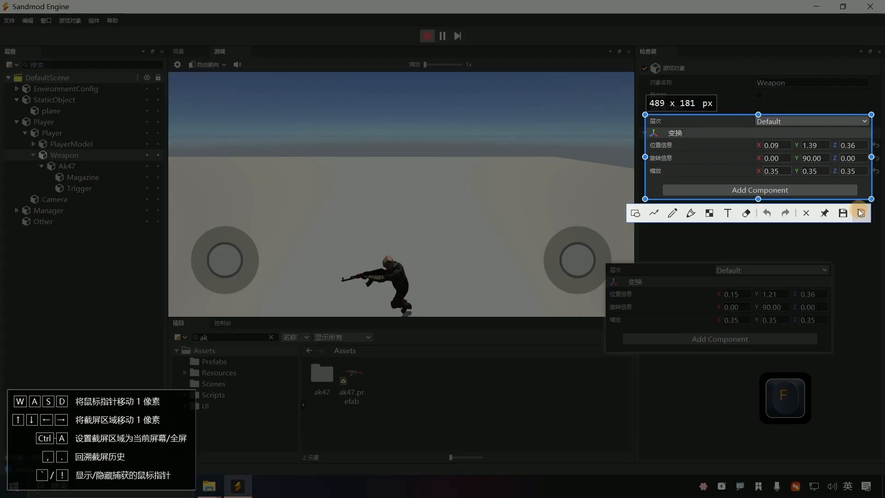
{"action": "left_click", "coordinate": [825, 212]}
{"action": "right_click", "coordinate": [719, 295]}
{"action": "left_click_drag", "start_coordinate": [776, 189], "coordinate": [566, 253]}
{"action": "left_click", "coordinate": [736, 459]}
{"action": "left_click", "coordinate": [428, 36]}
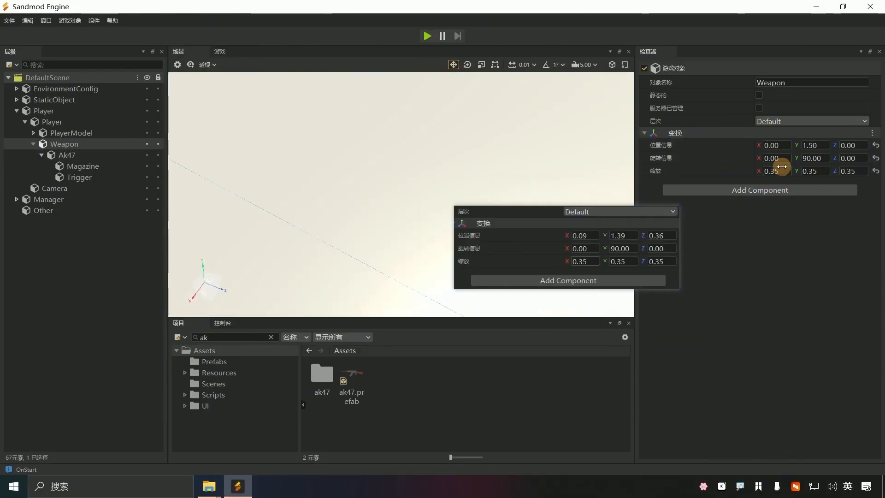
Step: Enter Weapon position values 0.09, 1.39 and 0.36
{"action": "left_click", "coordinate": [777, 145]}
{"action": "key", "text": "Delete"}
{"action": "key", "text": "Delete"}
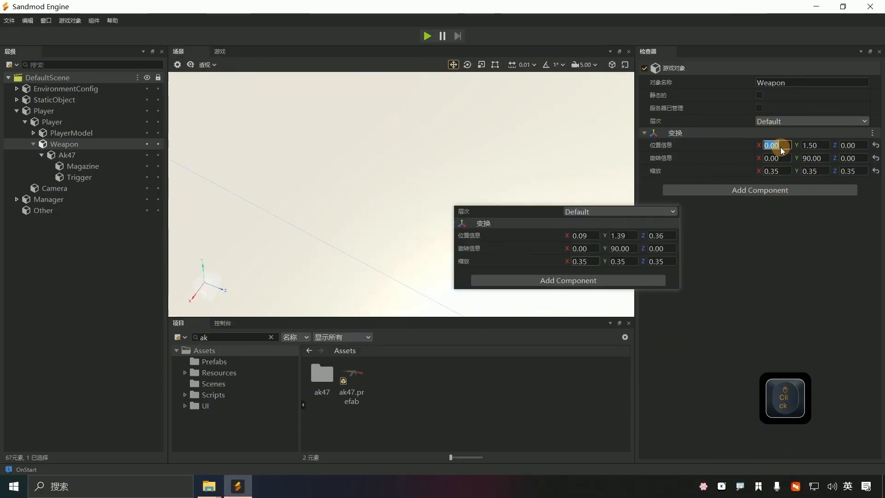
{"action": "type", "text": "09"}
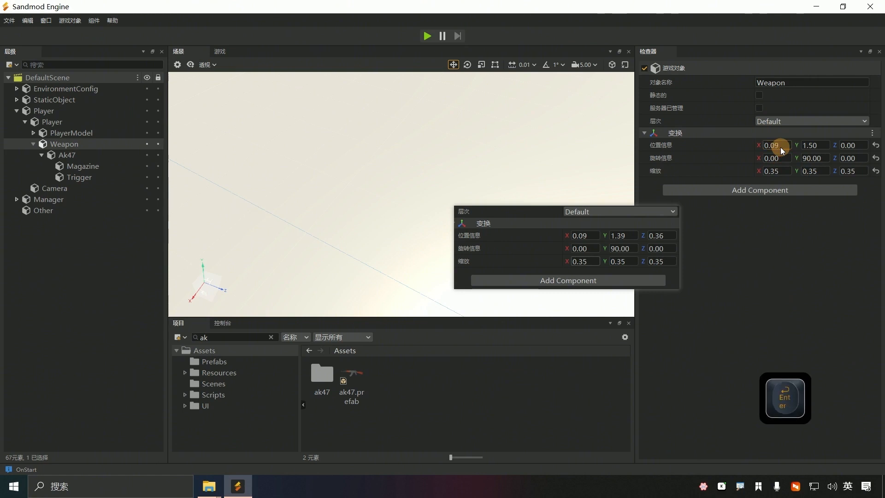
{"action": "left_click", "coordinate": [815, 145]}
{"action": "key", "text": "Delete"}
{"action": "key", "text": "Delete"}
{"action": "type", "text": "39"}
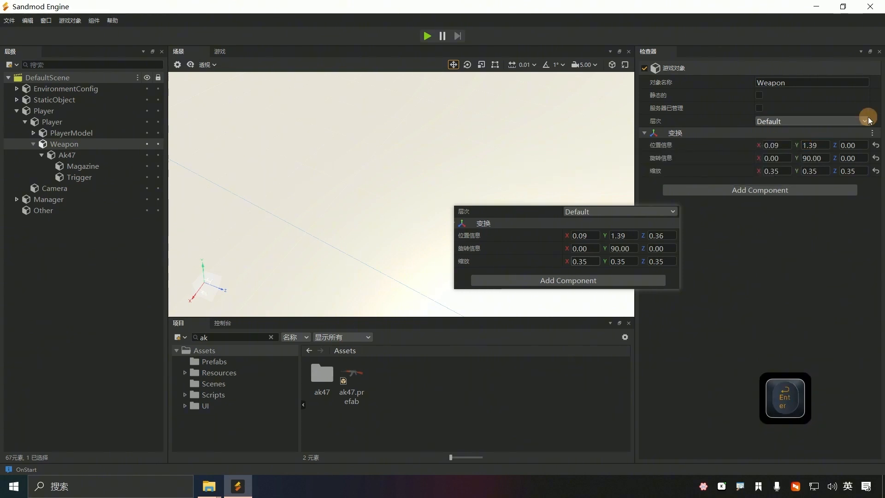
{"action": "left_click", "coordinate": [853, 145]}
{"action": "key", "text": "Delete"}
{"action": "key", "text": "Delete"}
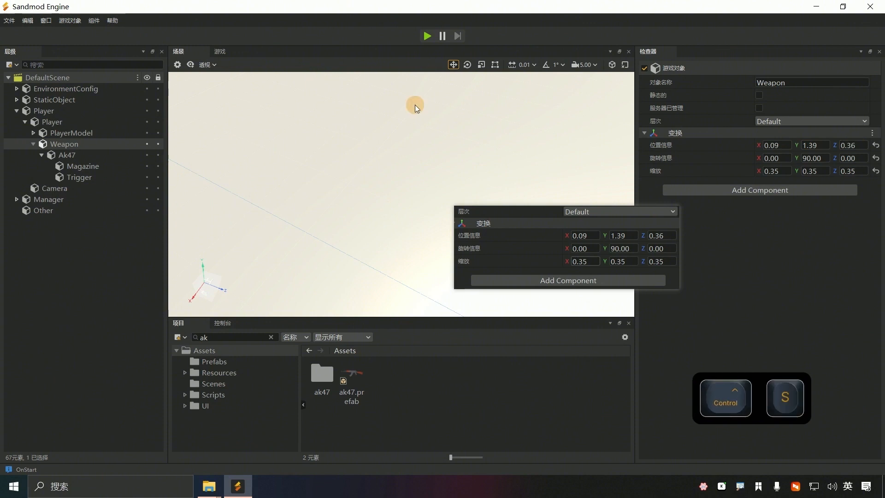
Step: Test-run the game to check the rifle placement, remove the pinned snapshot, and stop
{"action": "left_click", "coordinate": [427, 36]}
{"action": "left_click_drag", "start_coordinate": [582, 310], "coordinate": [573, 246]}
{"action": "left_click_drag", "start_coordinate": [550, 401], "coordinate": [469, 214]}
{"action": "right_click", "coordinate": [469, 223]}
{"action": "left_click", "coordinate": [522, 371]}
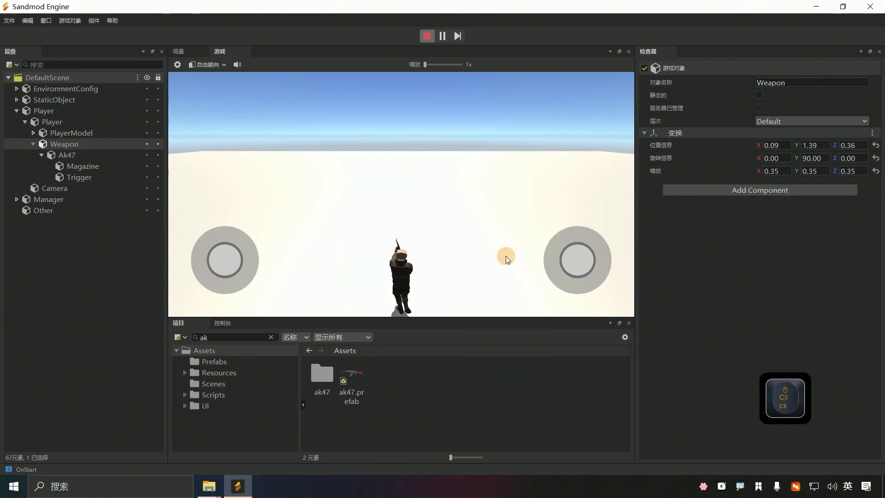
{"action": "left_click", "coordinate": [425, 33]}
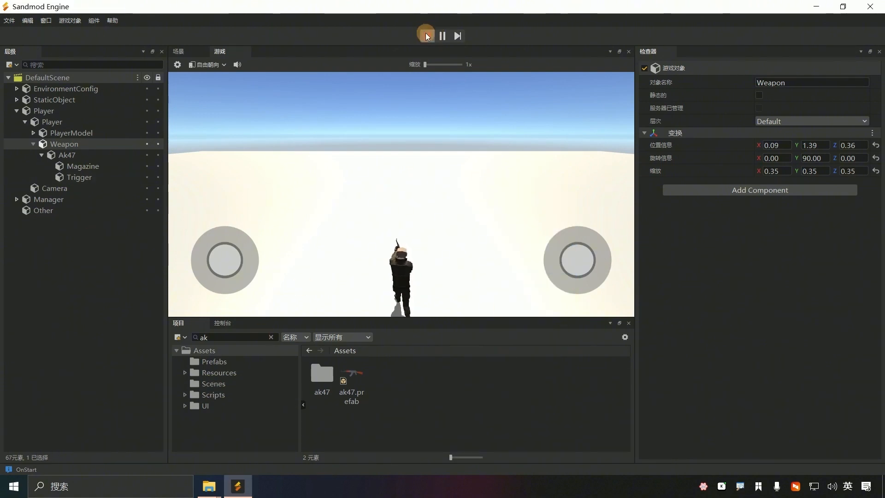
Step: Expand the Player object and select PlayerModel
{"action": "left_click", "coordinate": [58, 122]}
{"action": "left_click", "coordinate": [34, 132]}
{"action": "left_click", "coordinate": [80, 133]}
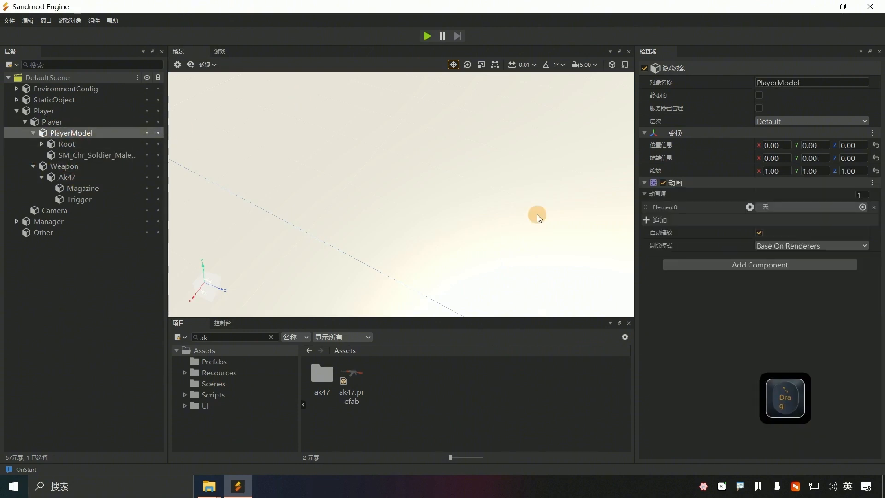
Step: Assign Rifle_Idle.clip as the Player's IdleClip from the animation-clip filtered assets
{"action": "left_click", "coordinate": [52, 122]}
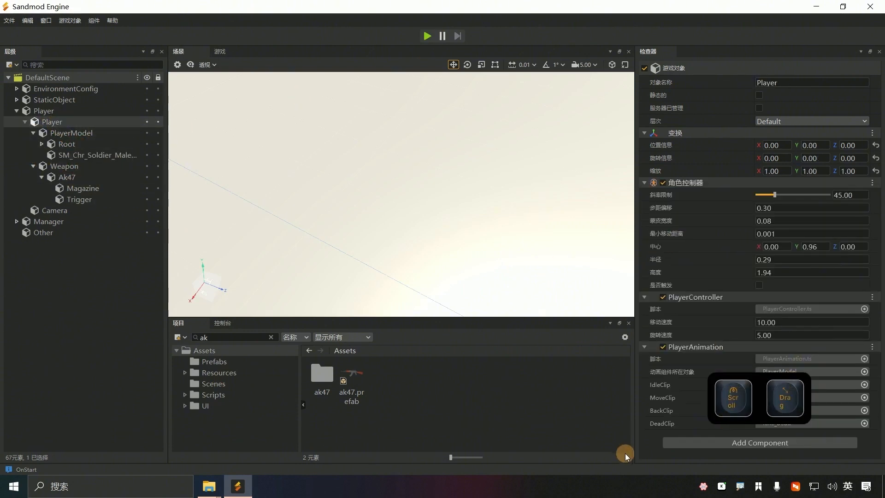
{"action": "left_click", "coordinate": [644, 183]}
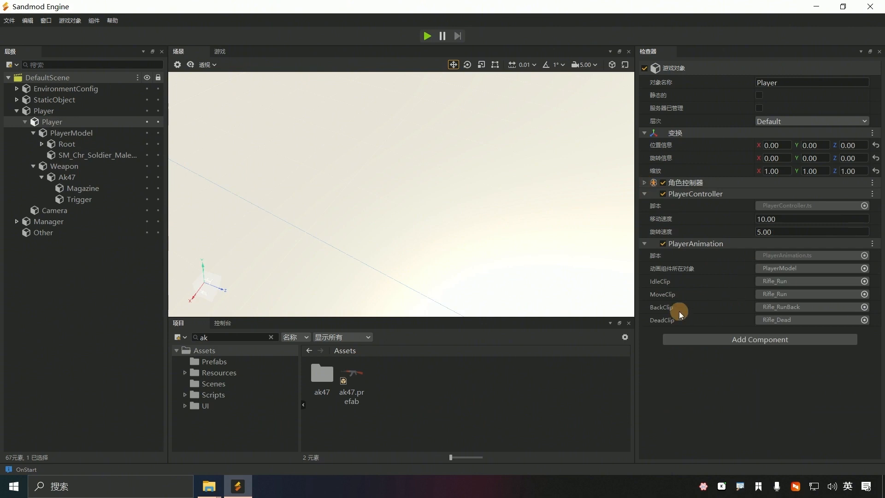
{"action": "left_click", "coordinate": [343, 337]}
{"action": "left_click", "coordinate": [345, 392]}
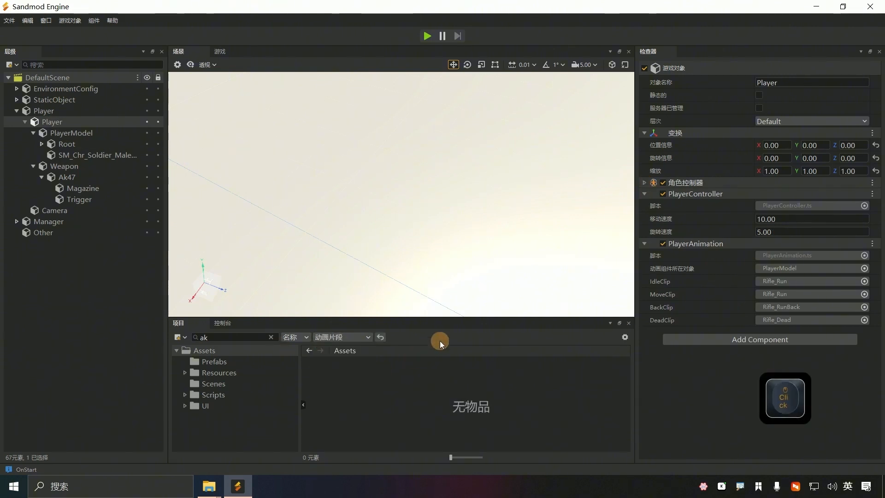
{"action": "left_click", "coordinate": [215, 352]}
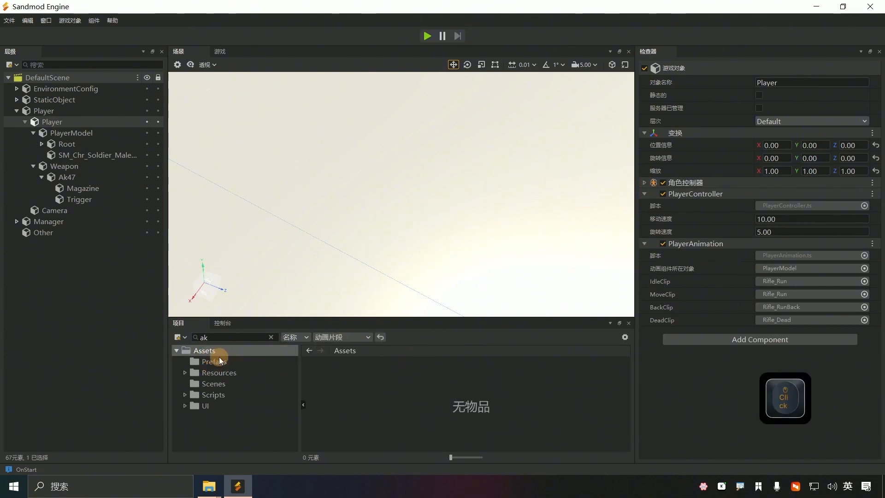
{"action": "left_click", "coordinate": [272, 339]}
{"action": "left_click_drag", "start_coordinate": [351, 376], "coordinate": [811, 281]}
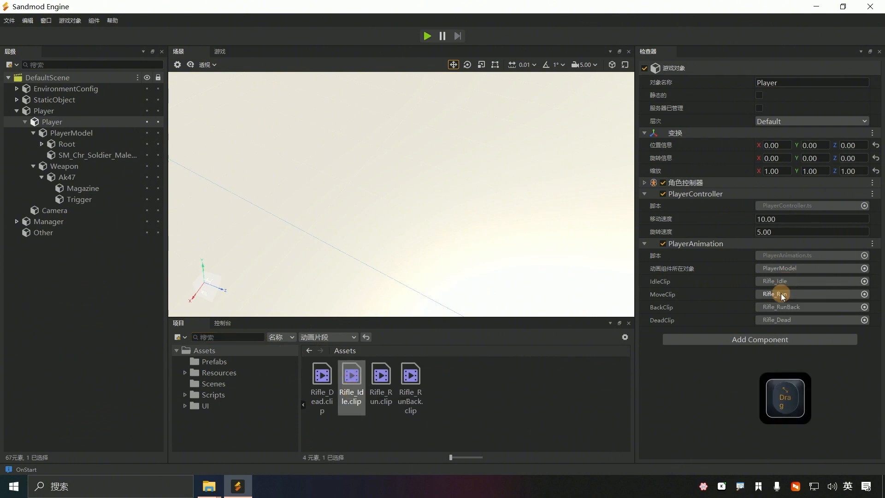
Step: Play the game and turn the character to check the rifle idle pose
{"action": "left_click", "coordinate": [426, 36]}
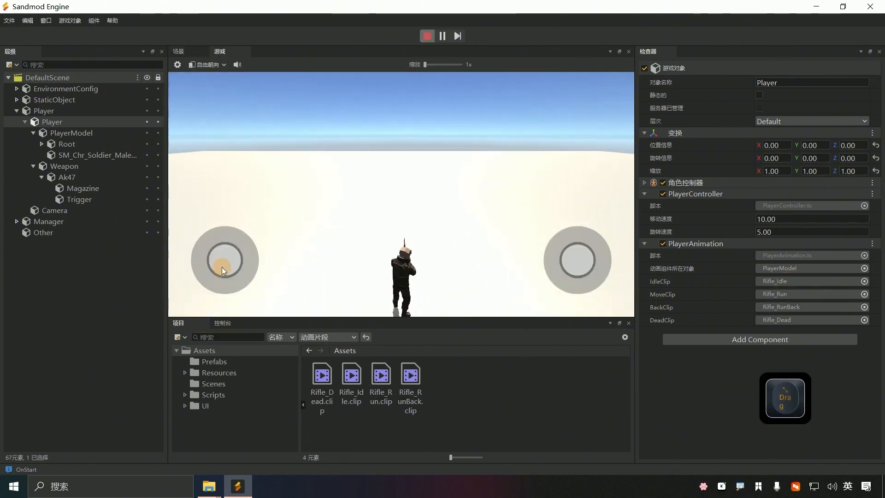
{"action": "left_click_drag", "start_coordinate": [223, 271], "coordinate": [224, 272]}
{"action": "left_click_drag", "start_coordinate": [573, 244], "coordinate": [461, 269]}
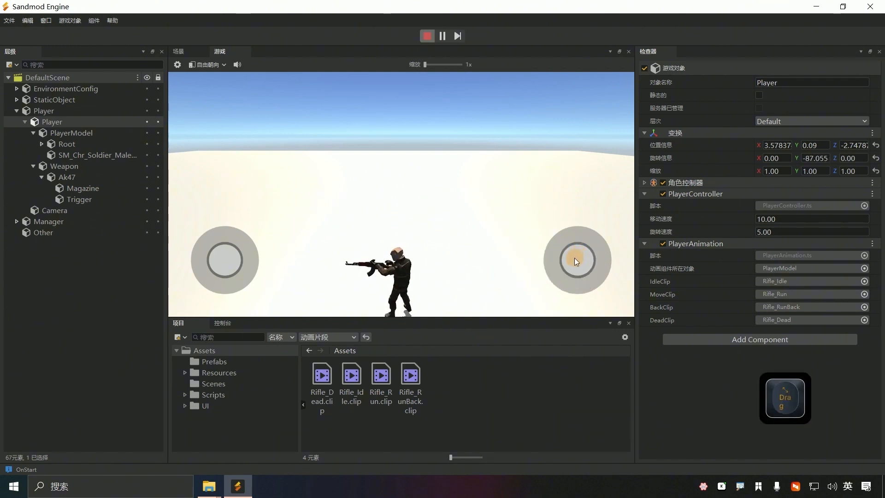
{"action": "left_click_drag", "start_coordinate": [574, 258], "coordinate": [611, 261]}
{"action": "left_click", "coordinate": [191, 54]}
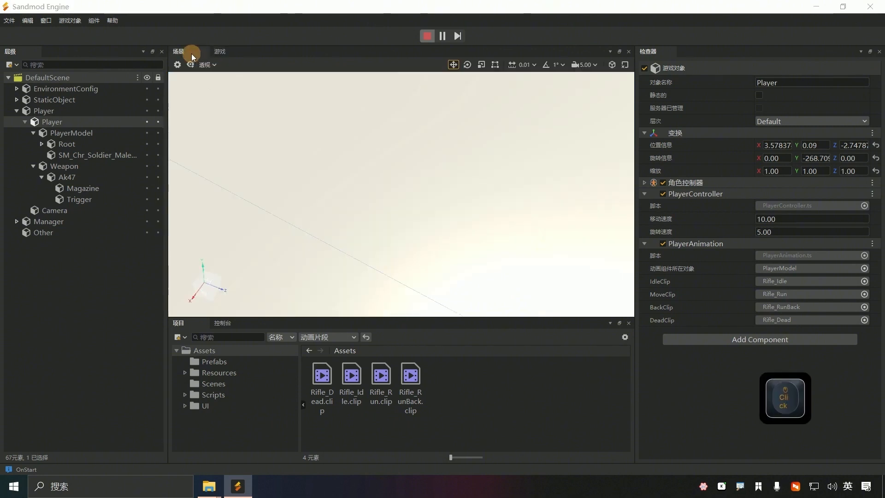
Step: While playing, adjust the Weapon's position to Y 1.48 and pull Z back
{"action": "left_click", "coordinate": [220, 51]}
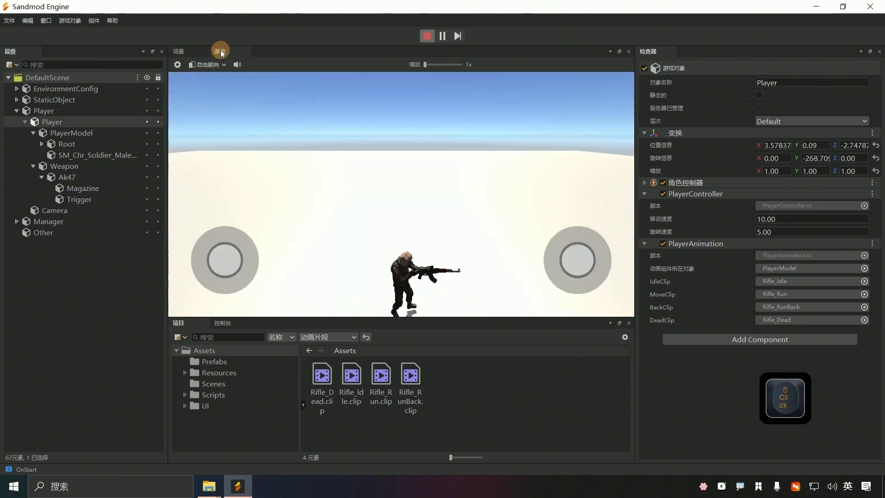
{"action": "left_click", "coordinate": [67, 166]}
{"action": "left_click_drag", "start_coordinate": [811, 145], "coordinate": [813, 147]}
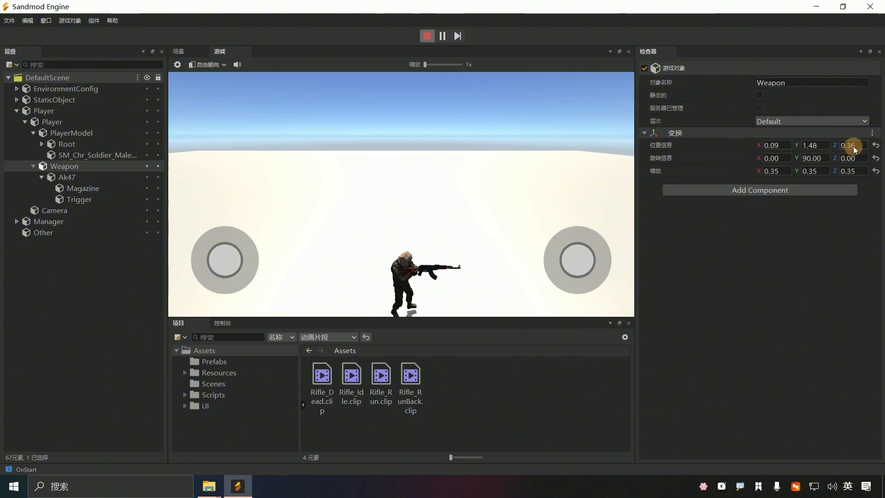
{"action": "left_click_drag", "start_coordinate": [853, 145], "coordinate": [850, 147]}
{"action": "mouse_move", "coordinate": [566, 263]}
{"action": "left_mouse_down"}
{"action": "mouse_move", "coordinate": [590, 269]}
{"action": "mouse_move", "coordinate": [553, 225]}
{"action": "mouse_move", "coordinate": [533, 265]}
{"action": "mouse_move", "coordinate": [593, 271]}
{"action": "mouse_move", "coordinate": [574, 272]}
{"action": "left_mouse_up"}
Step: Capture and pin a screenshot of the Weapon's run-time position values
{"action": "key", "text": "F1"}
{"action": "left_click_drag", "start_coordinate": [668, 100], "coordinate": [850, 202]}
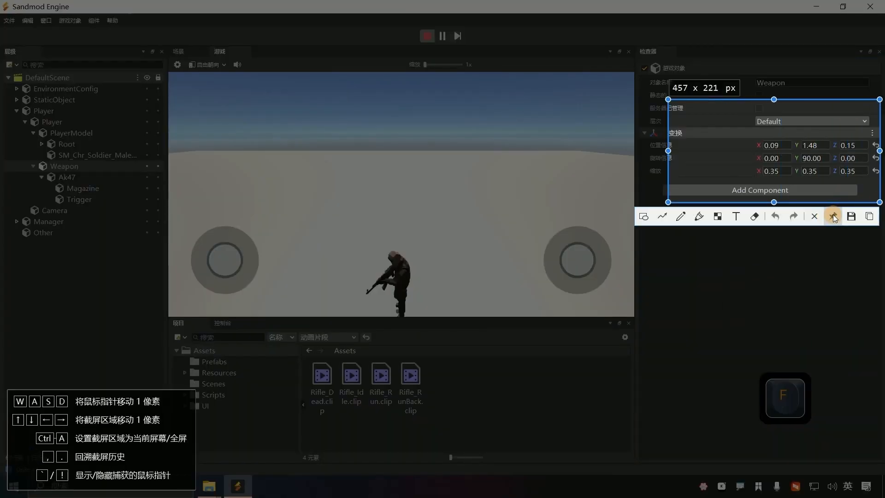
{"action": "left_click", "coordinate": [833, 214]}
{"action": "left_click_drag", "start_coordinate": [585, 261], "coordinate": [516, 289]}
Step: Frame and orbit around the Weapon in the scene view, then stop the game
{"action": "left_click", "coordinate": [178, 51]}
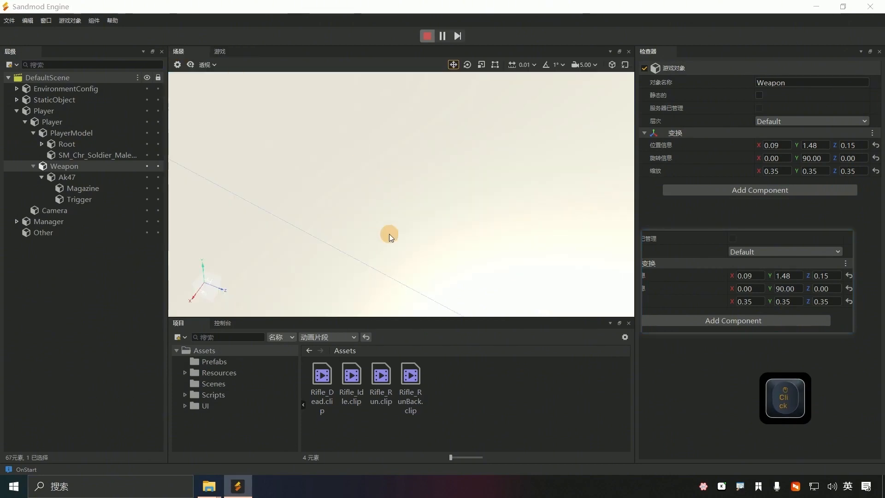
{"action": "scroll", "coordinate": [389, 233], "scroll_direction": "down", "scroll_amount": 1}
{"action": "left_click", "coordinate": [74, 168]}
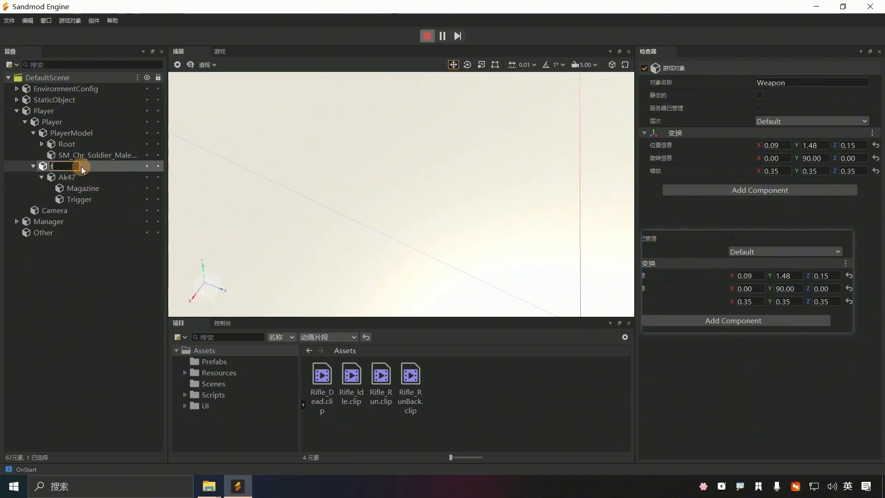
{"action": "left_click", "coordinate": [80, 166]}
{"action": "key", "text": "f"}
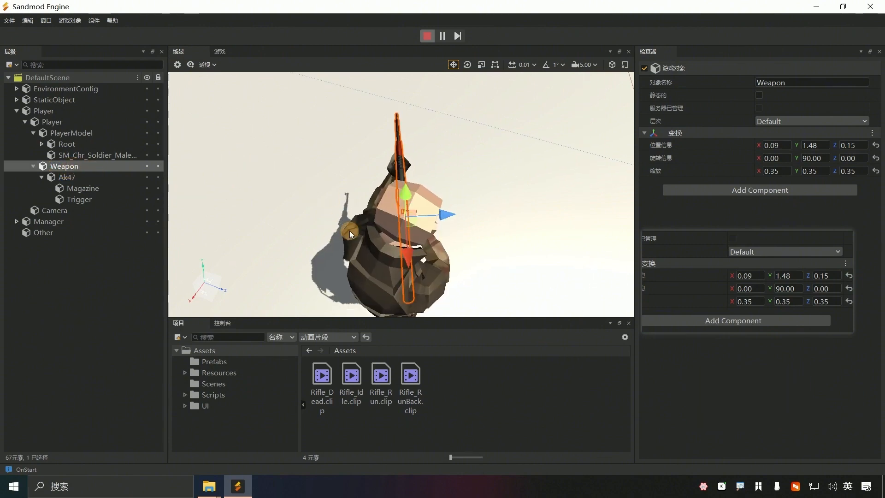
{"action": "middle_click_drag", "start_coordinate": [349, 230], "coordinate": [401, 195]}
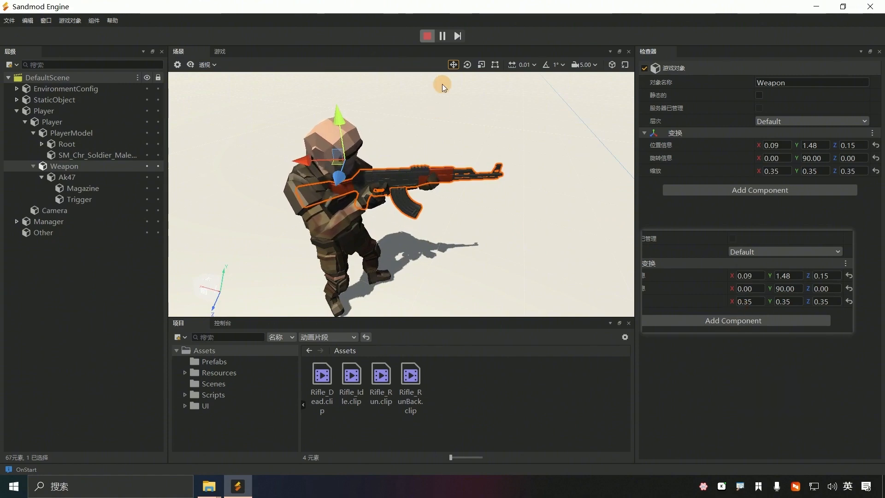
{"action": "left_click", "coordinate": [427, 36]}
{"action": "left_click", "coordinate": [73, 166]}
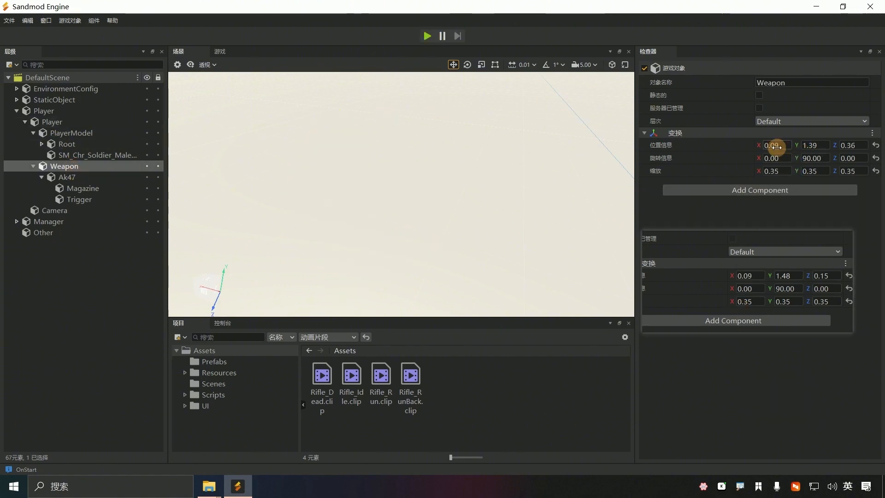
Step: Set the Weapon position Y to 1.48 and Z to 0.15, then test-run the game while turning the character
{"action": "left_click", "coordinate": [816, 145]}
{"action": "type", "text": "1.48"}
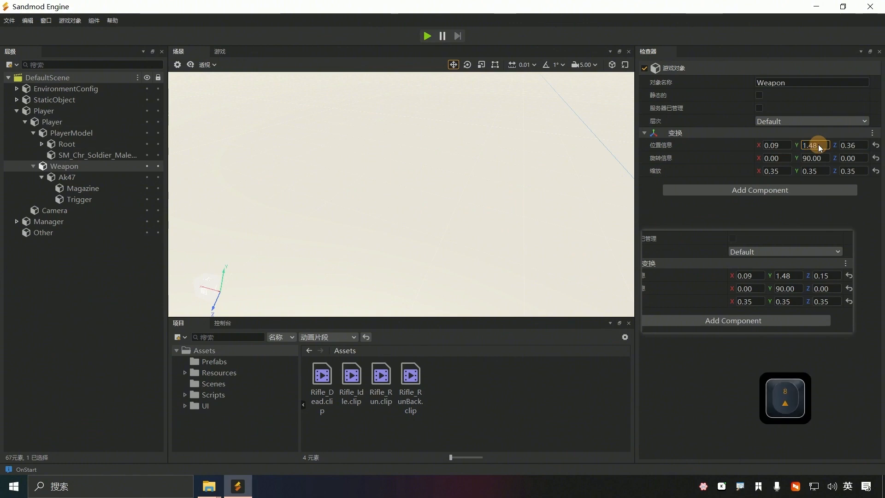
{"action": "left_click", "coordinate": [855, 146]}
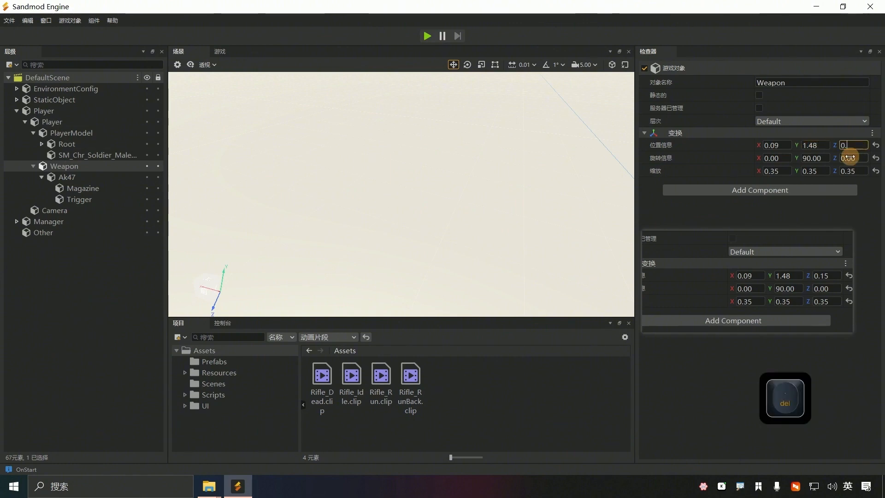
{"action": "left_click", "coordinate": [428, 35]}
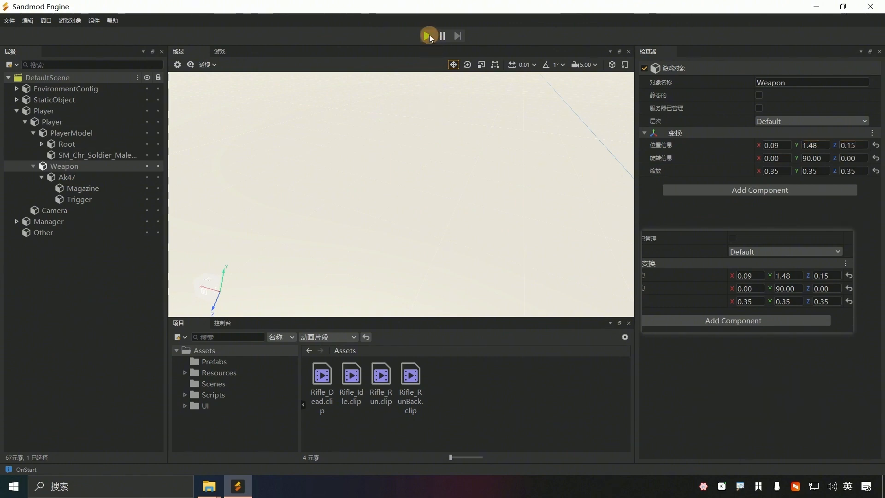
{"action": "mouse_move", "coordinate": [223, 262]}
{"action": "left_mouse_down"}
{"action": "mouse_move", "coordinate": [319, 289]}
{"action": "mouse_move", "coordinate": [255, 283]}
{"action": "mouse_move", "coordinate": [226, 261]}
{"action": "left_mouse_up"}
{"action": "left_click_drag", "start_coordinate": [582, 259], "coordinate": [576, 277]}
{"action": "left_click", "coordinate": [423, 34]}
Step: Select the Player and run the game again, turning the player to check the weapon
{"action": "left_click", "coordinate": [54, 122]}
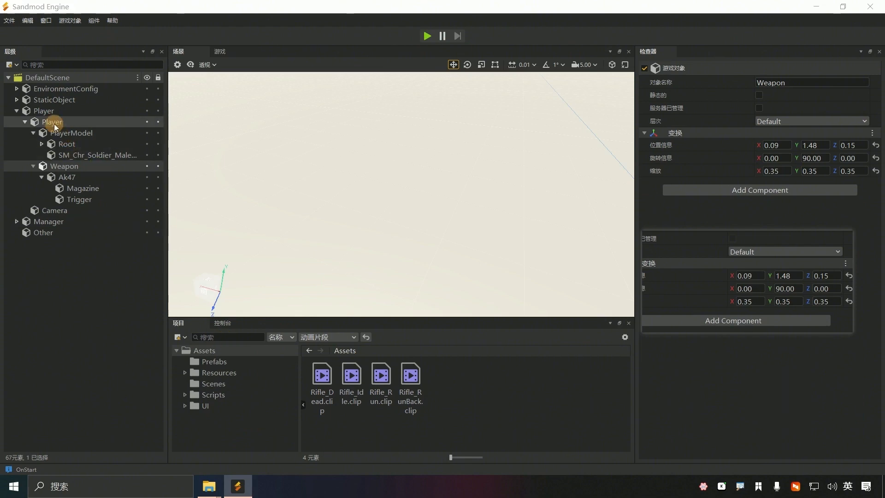
{"action": "left_click_drag", "start_coordinate": [711, 288], "coordinate": [510, 406]}
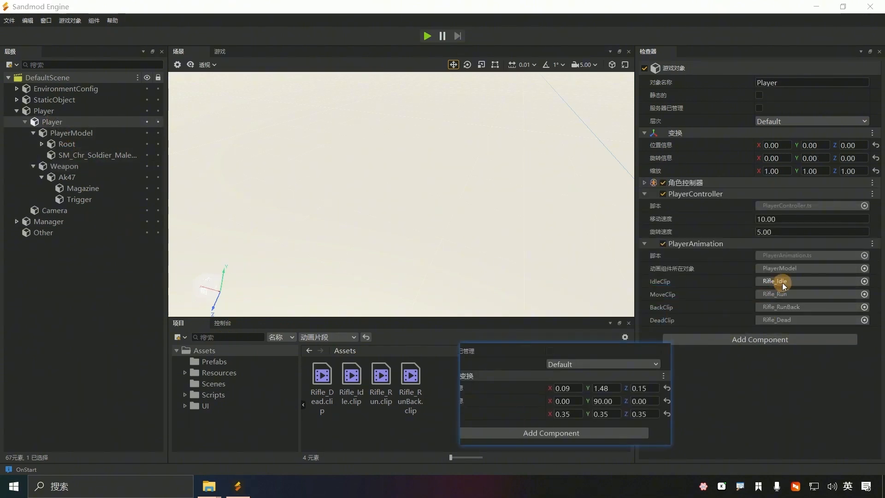
{"action": "left_click", "coordinate": [427, 36]}
{"action": "left_click_drag", "start_coordinate": [568, 266], "coordinate": [587, 264]}
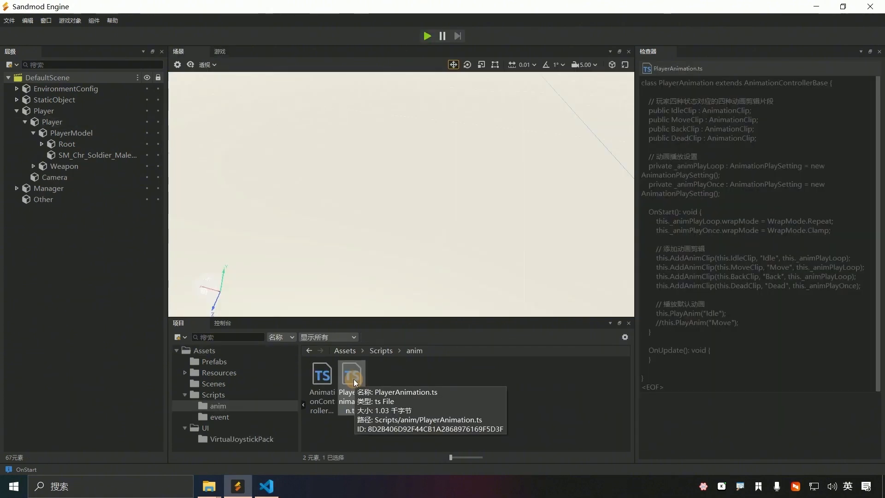
Step: Open PlayerAnimation.ts in the code editor and review the Idle and commented-out Move playback calls
{"action": "double_click", "coordinate": [352, 372]}
{"action": "left_click", "coordinate": [261, 291]}
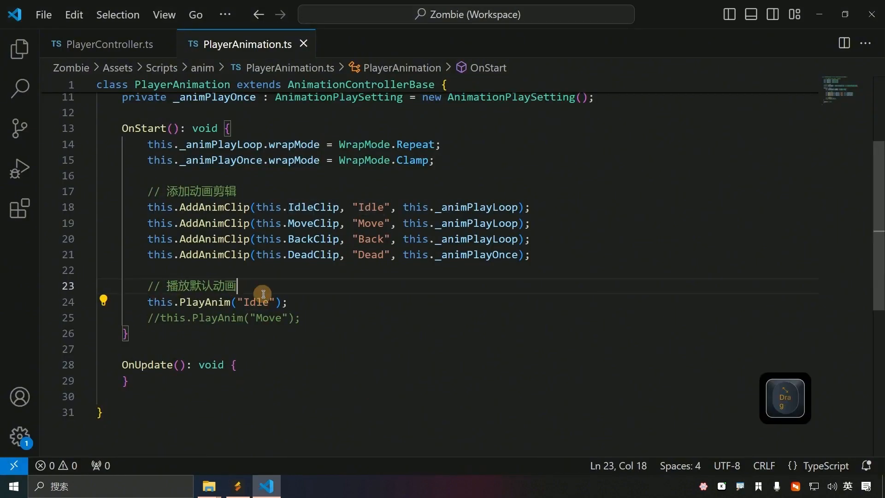
{"action": "left_click_drag", "start_coordinate": [243, 302], "coordinate": [269, 301]}
{"action": "left_click_drag", "start_coordinate": [148, 317], "coordinate": [320, 304]}
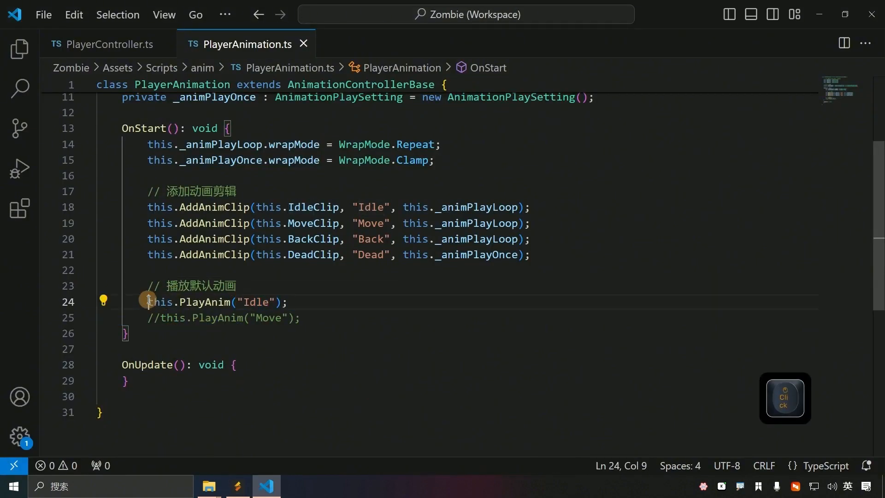
{"action": "double_click", "coordinate": [152, 302]}
{"action": "left_click", "coordinate": [238, 486]}
{"action": "left_click", "coordinate": [70, 208]}
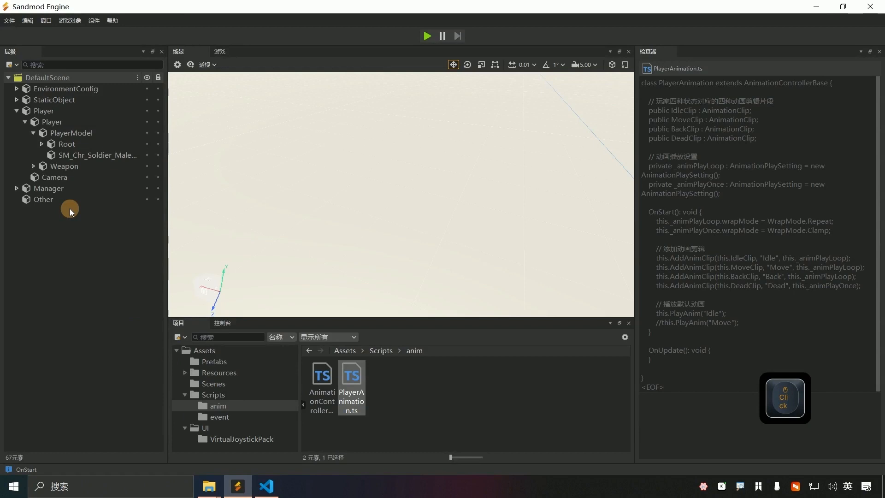
Step: Select the Player, start the game, and turn the character to watch its idle rifle animation
{"action": "left_click", "coordinate": [57, 124]}
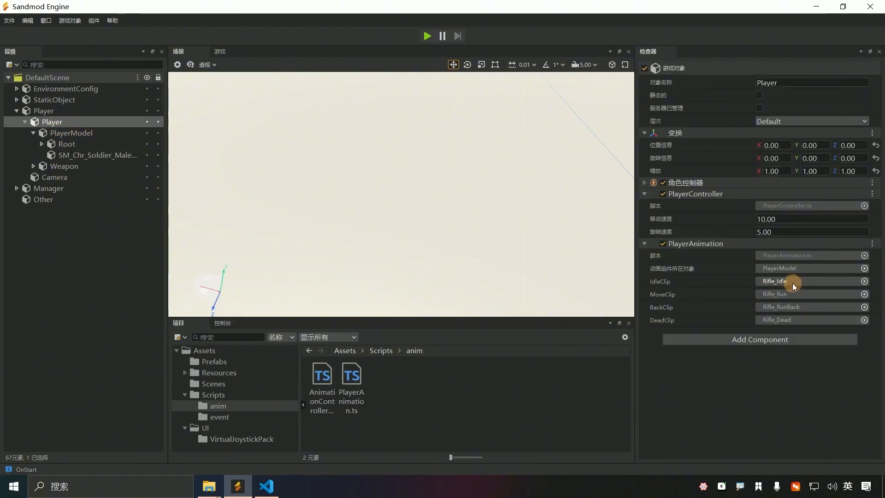
{"action": "left_click", "coordinate": [425, 36]}
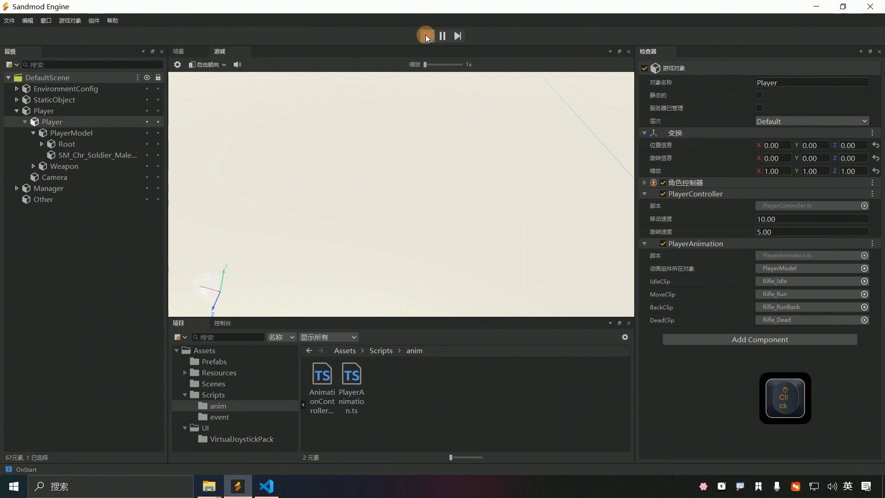
{"action": "left_click_drag", "start_coordinate": [580, 265], "coordinate": [525, 216]}
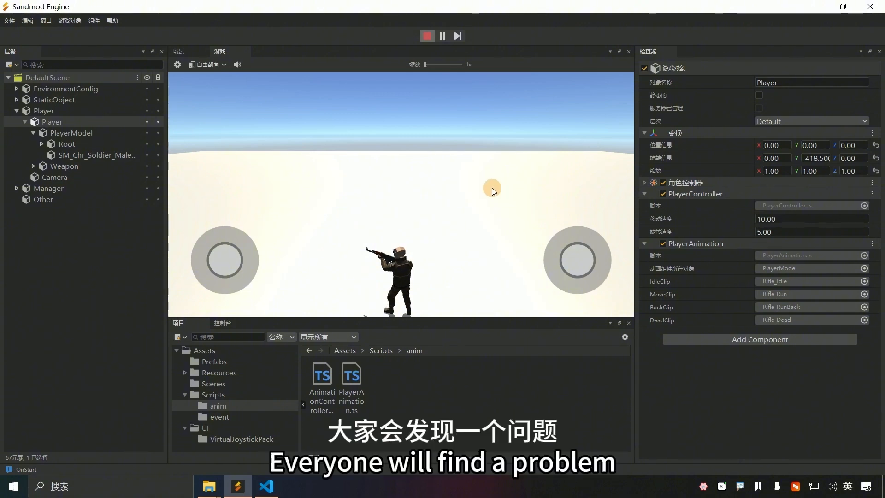
Step: Stop the game, select the Player, and filter Assets to show only the four animation clips
{"action": "left_click", "coordinate": [426, 36]}
{"action": "left_click", "coordinate": [53, 121]}
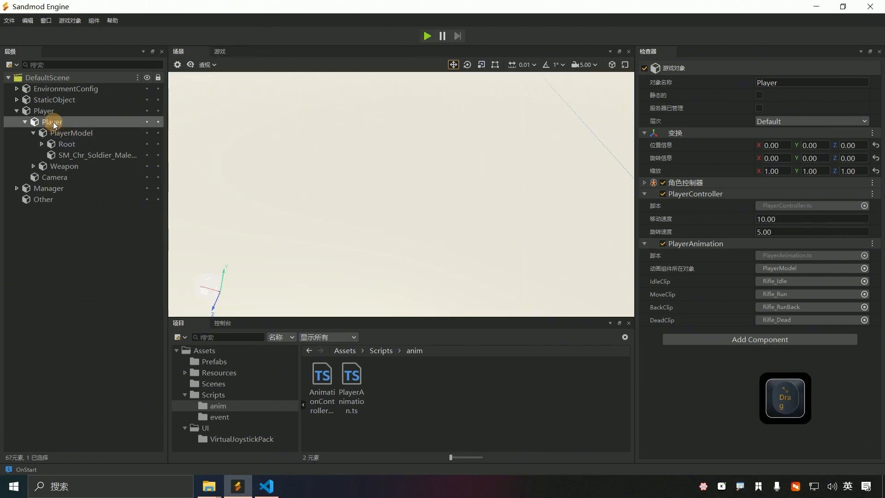
{"action": "left_click", "coordinate": [330, 338]}
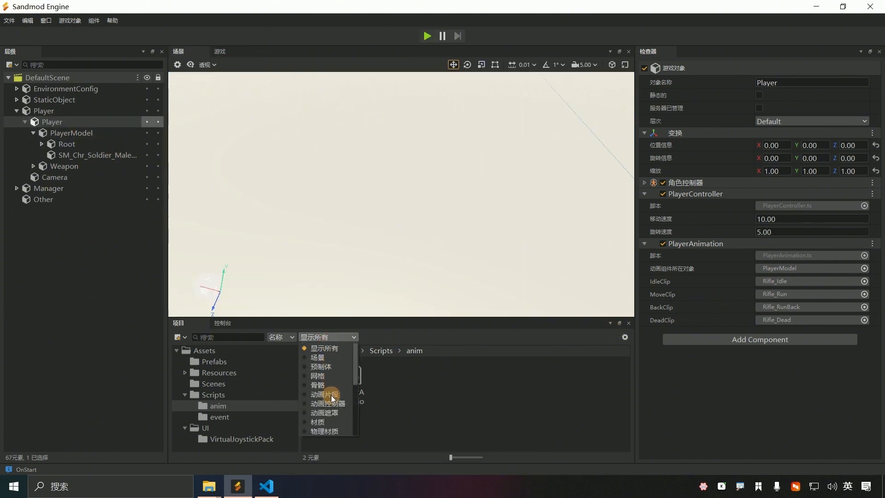
{"action": "left_click", "coordinate": [329, 394]}
{"action": "left_click", "coordinate": [562, 354]}
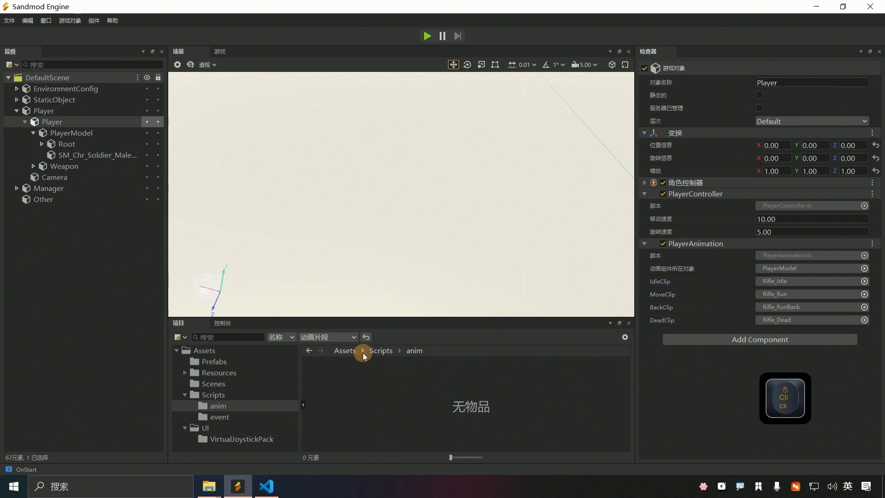
{"action": "left_click", "coordinate": [213, 352]}
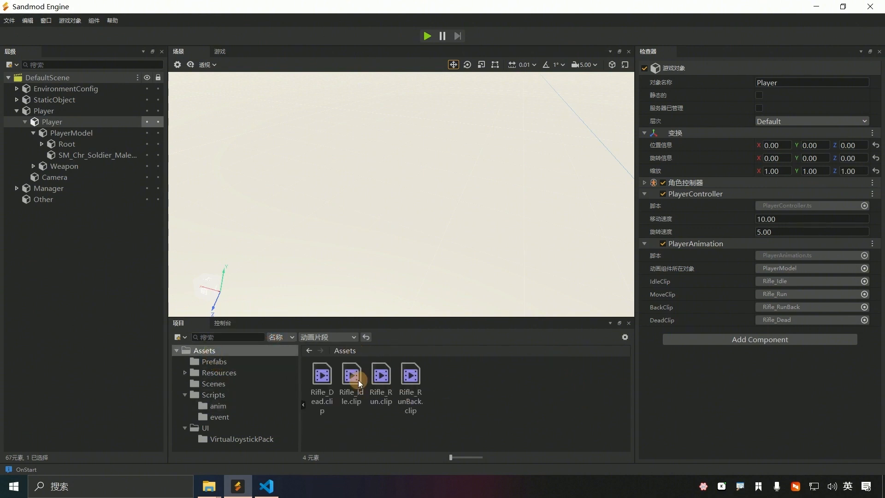
Step: Assign Rifle_Run.clip to the PlayerAnimation IdleClip slot and start the game
{"action": "mouse_move", "coordinate": [380, 383]}
{"action": "left_mouse_down"}
{"action": "mouse_move", "coordinate": [382, 352]}
{"action": "mouse_move", "coordinate": [690, 329]}
{"action": "mouse_move", "coordinate": [774, 280]}
{"action": "mouse_move", "coordinate": [828, 296]}
{"action": "mouse_move", "coordinate": [783, 279]}
{"action": "left_mouse_up"}
{"action": "key", "text": "ctrl+1"}
{"action": "left_click_drag", "start_coordinate": [682, 247], "coordinate": [681, 247]}
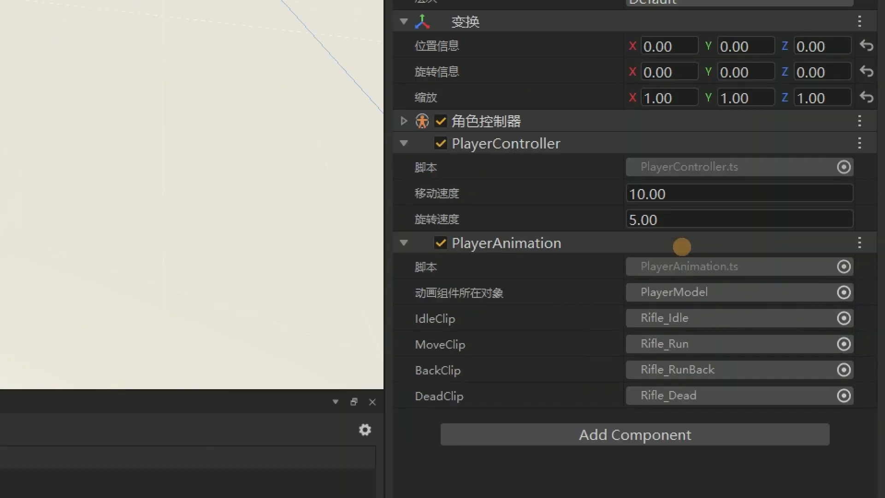
{"action": "key", "text": "ctrl+1"}
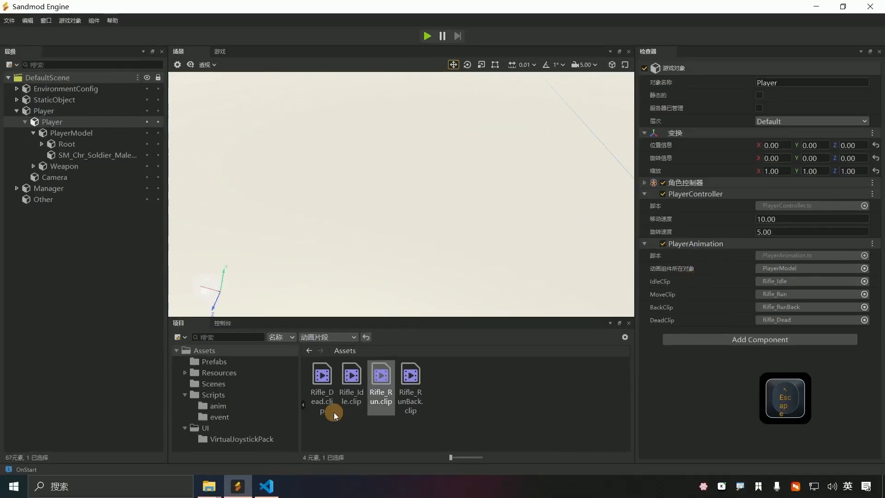
{"action": "left_click_drag", "start_coordinate": [367, 379], "coordinate": [781, 282]}
{"action": "left_click", "coordinate": [426, 36]}
{"action": "left_click_drag", "start_coordinate": [589, 269], "coordinate": [530, 283]}
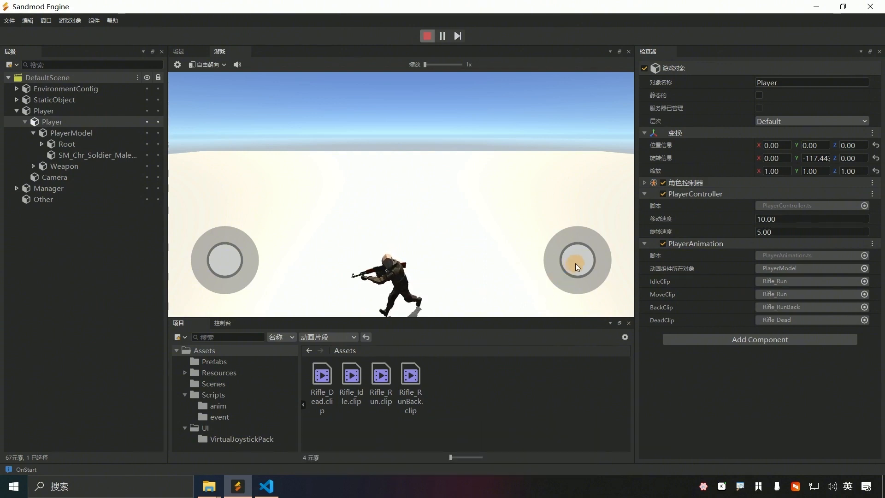
{"action": "left_click_drag", "start_coordinate": [575, 264], "coordinate": [583, 270]}
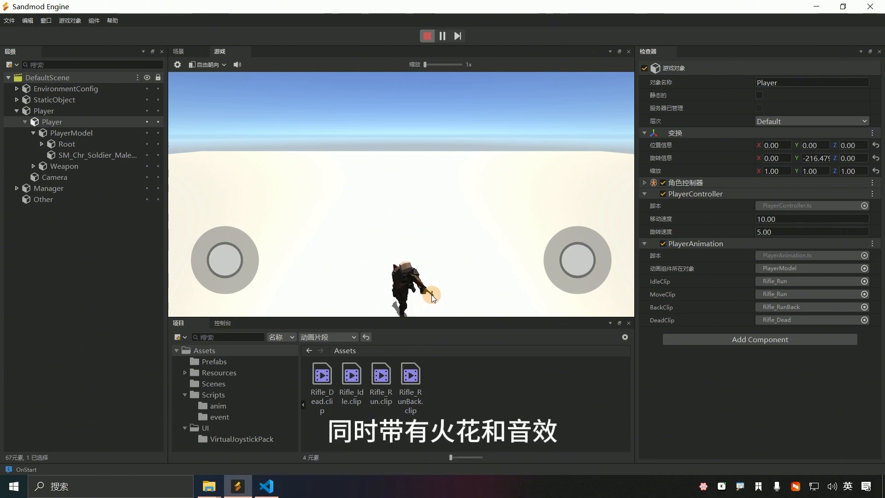
{"action": "mouse_move", "coordinate": [570, 268]}
{"action": "left_mouse_down"}
{"action": "mouse_move", "coordinate": [569, 286]}
{"action": "mouse_move", "coordinate": [572, 239]}
{"action": "mouse_move", "coordinate": [578, 272]}
{"action": "left_mouse_up"}
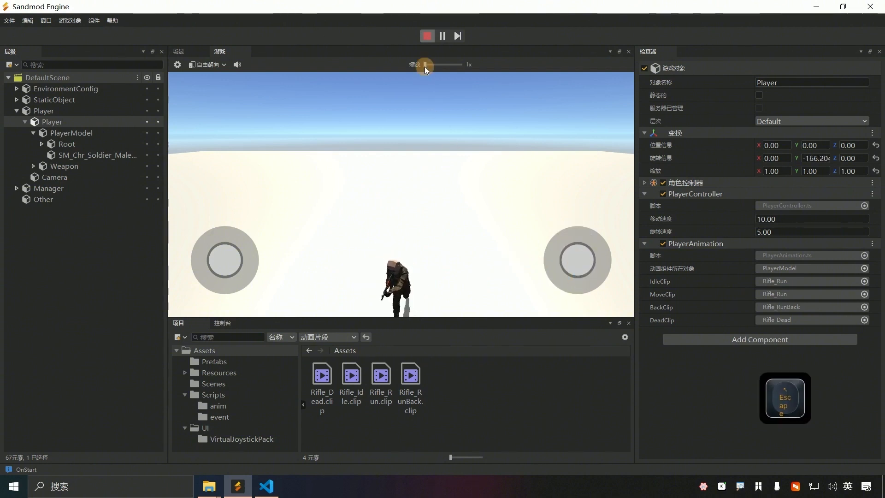
{"action": "left_click", "coordinate": [426, 36]}
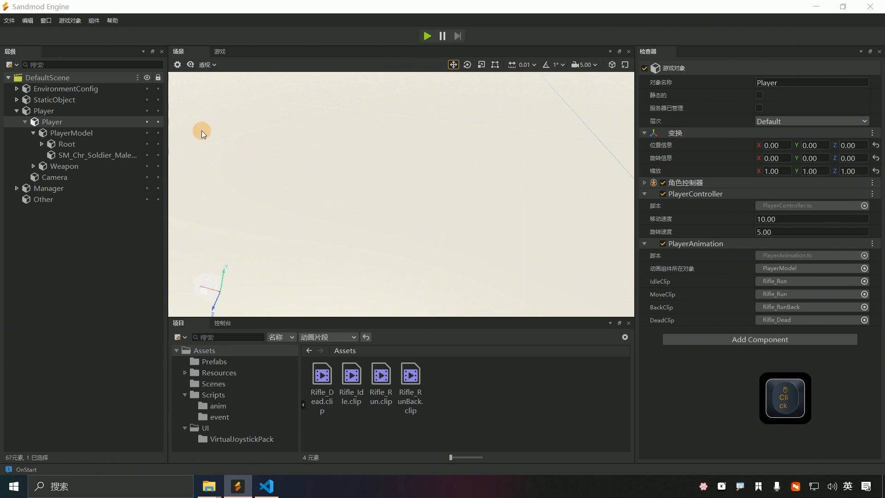
Step: Expand Weapon to reveal Ak47, then create an empty child under it named RifleLeftIK
{"action": "left_click", "coordinate": [33, 166]}
{"action": "left_click", "coordinate": [39, 179]}
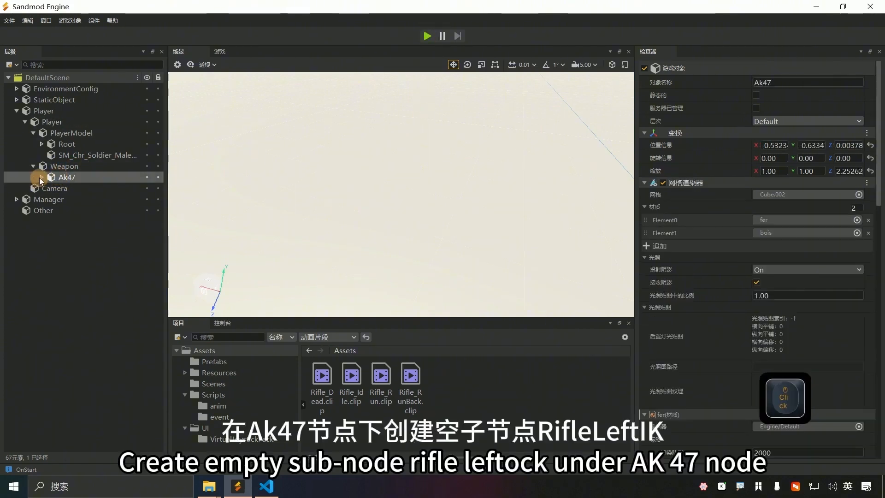
{"action": "left_click", "coordinate": [41, 178]}
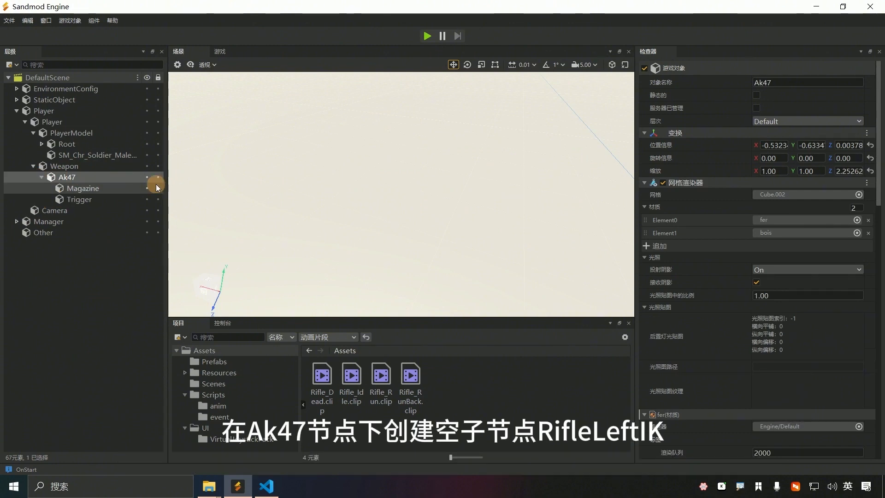
{"action": "scroll", "coordinate": [156, 184], "scroll_direction": "down", "scroll_amount": 1}
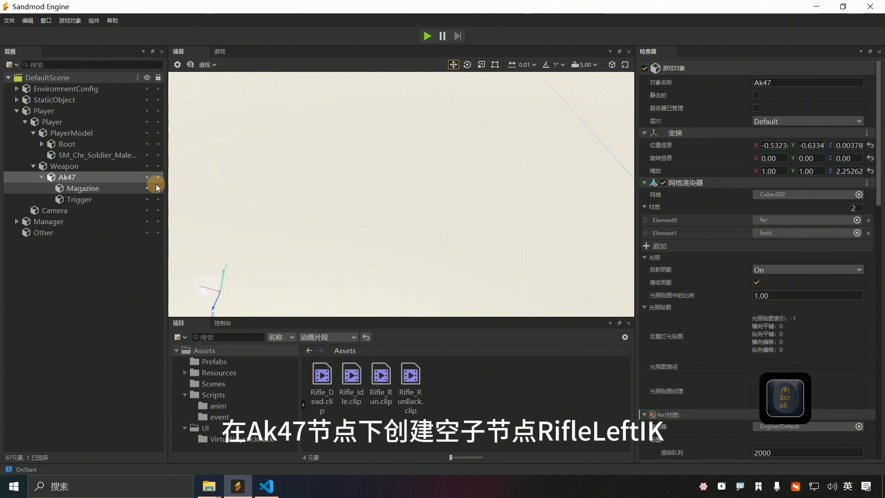
{"action": "right_click", "coordinate": [68, 180]}
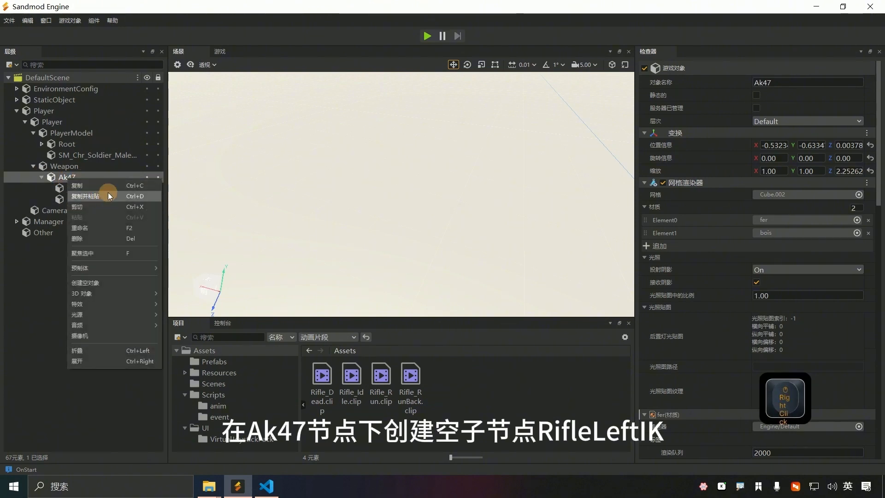
{"action": "mouse_move", "coordinate": [153, 324]}
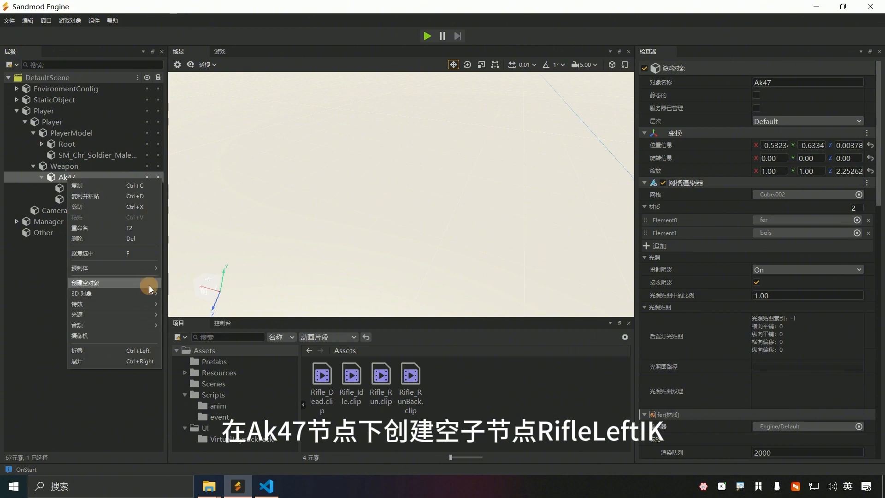
{"action": "left_click", "coordinate": [148, 286]}
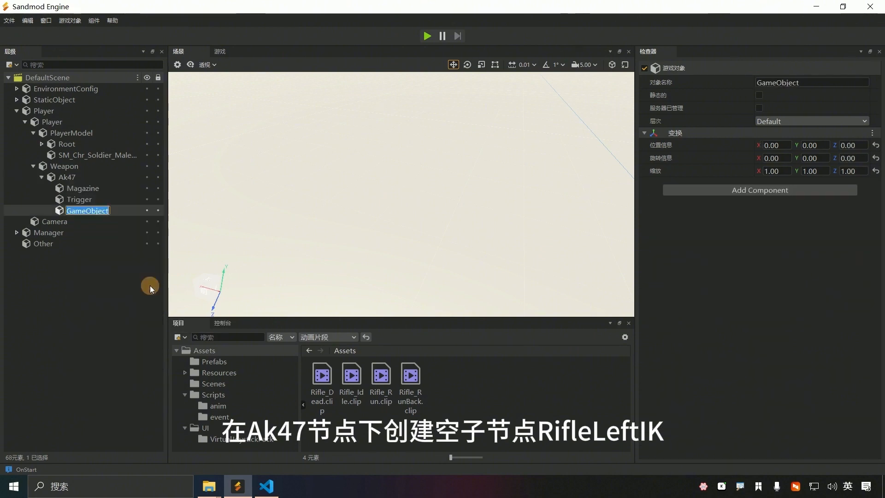
{"action": "type", "text": "Ri"}
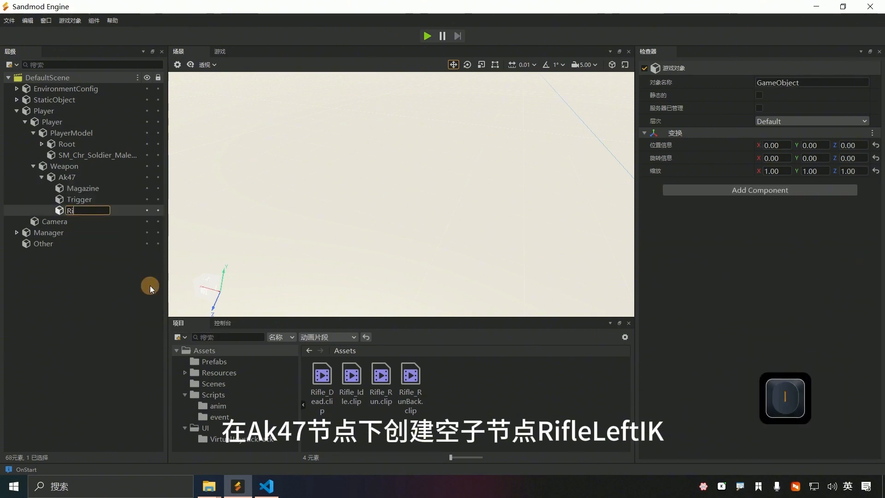
{"action": "type", "text": "fle"}
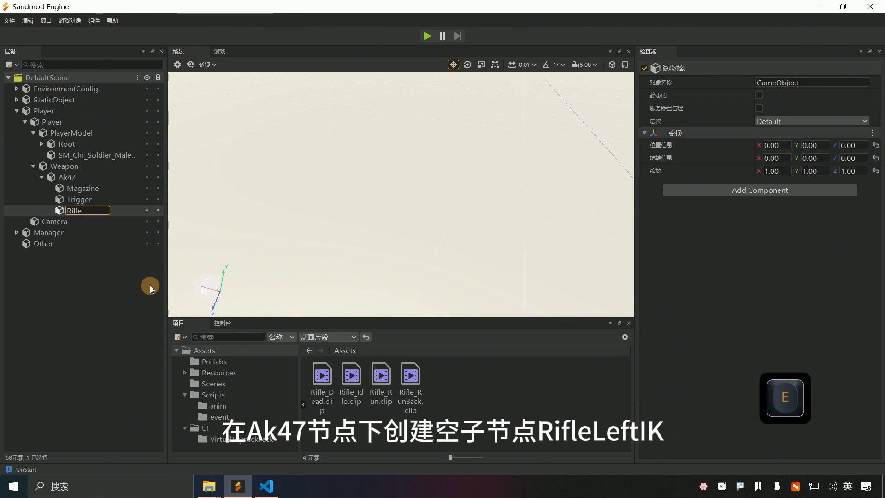
{"action": "type", "text": "Left"}
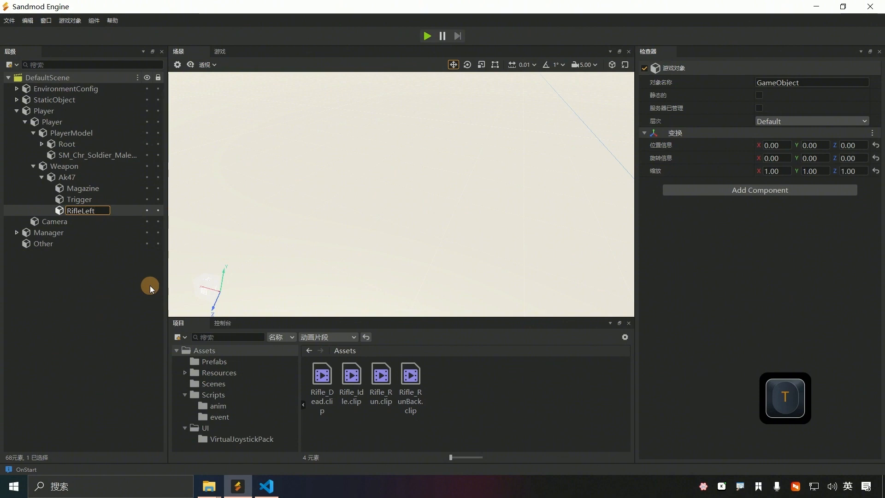
{"action": "type", "text": "IK"}
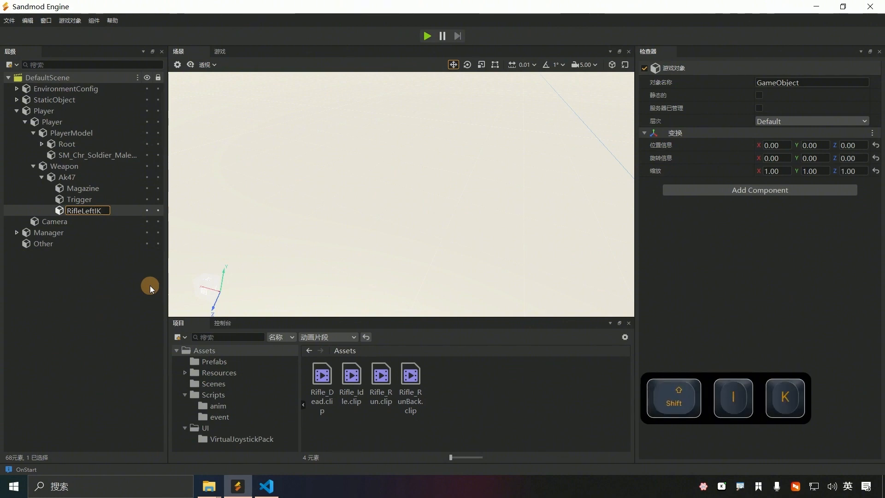
{"action": "key", "text": "Return"}
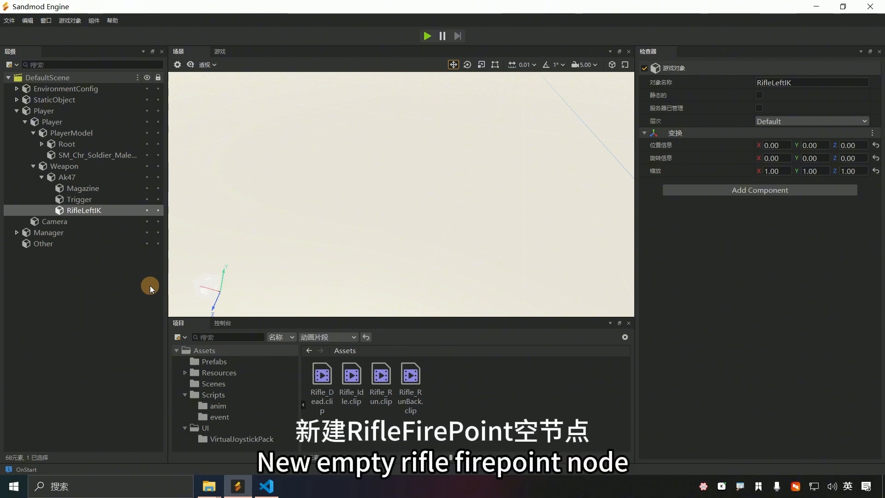
Step: Create another empty child under Ak47 and name it RifleFirePoint, correcting a typo
{"action": "left_click", "coordinate": [66, 180]}
{"action": "right_click", "coordinate": [67, 181]}
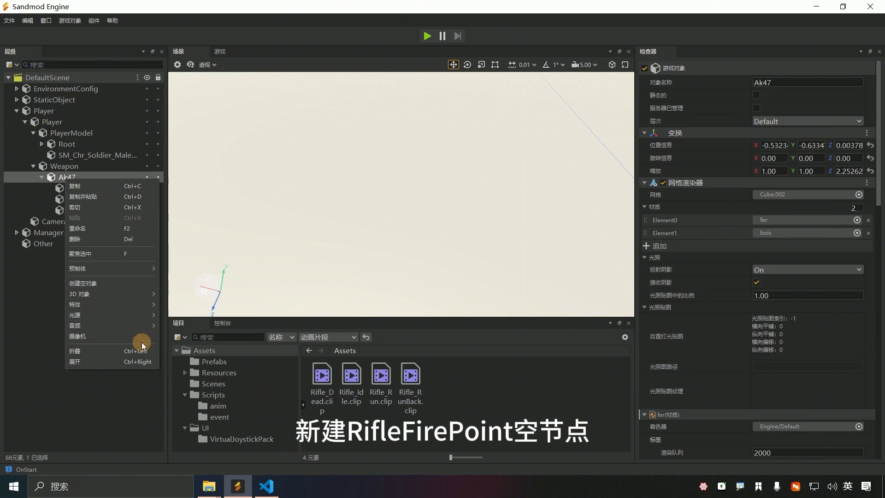
{"action": "left_click", "coordinate": [134, 283]}
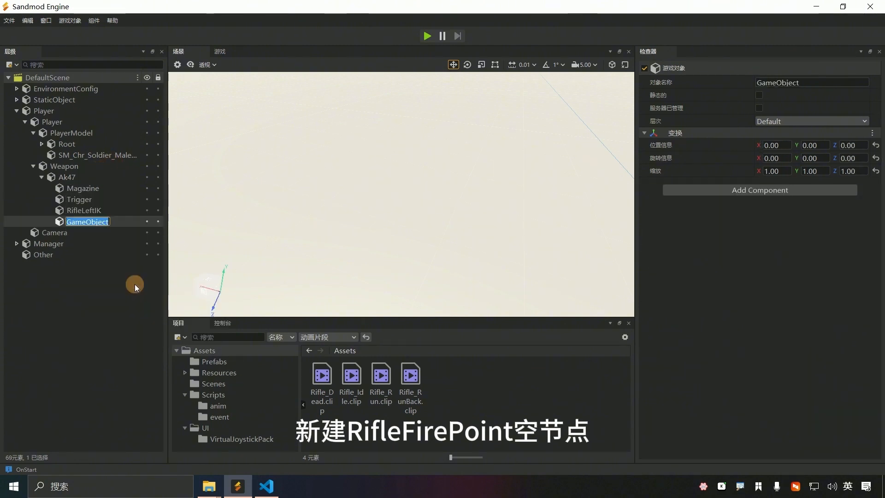
{"action": "type", "text": "Ri"}
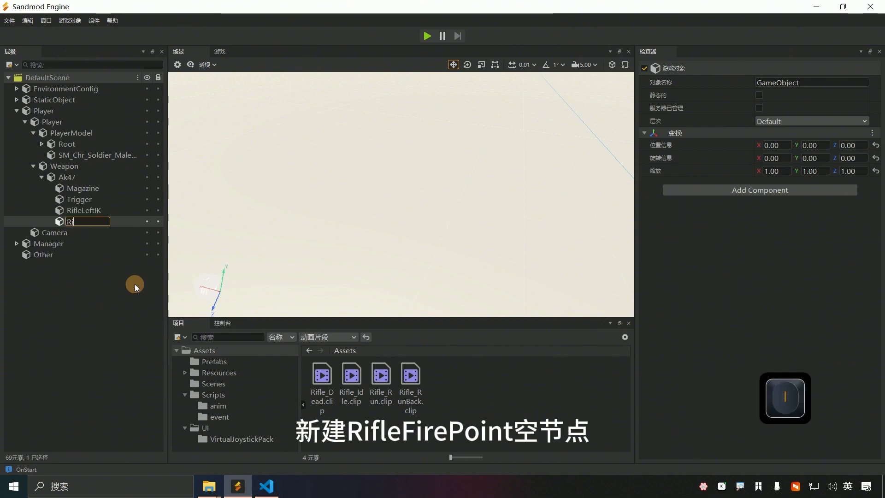
{"action": "type", "text": "fle"}
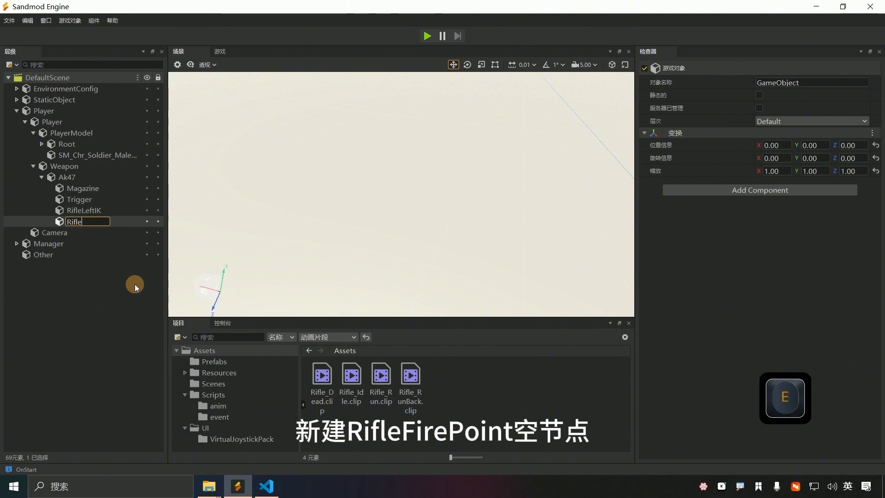
{"action": "key", "text": "shift"}
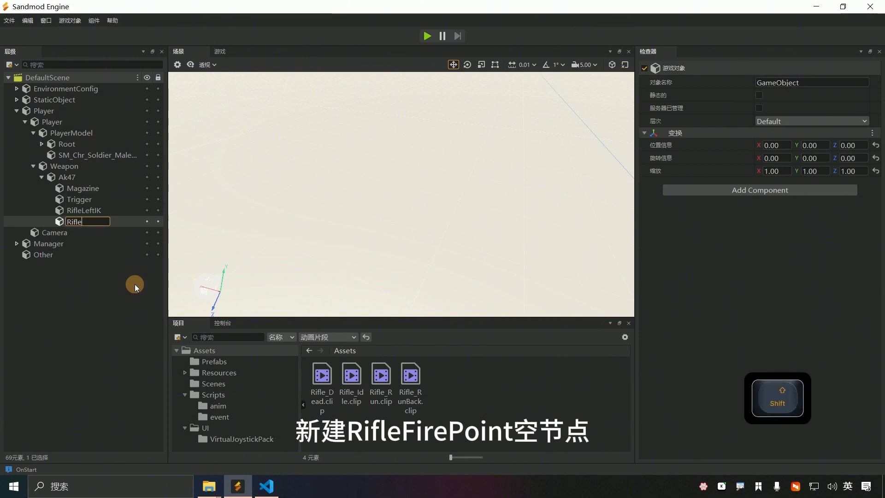
{"action": "type", "text": "FIr"}
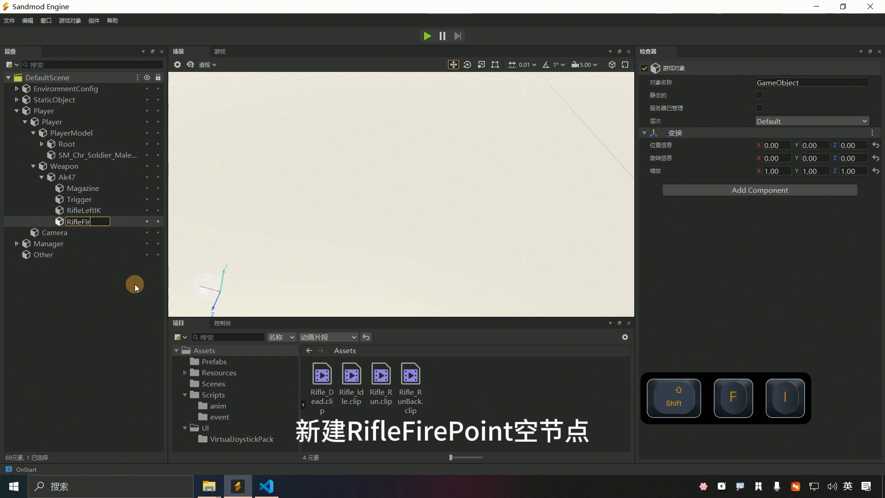
{"action": "type", "text": "ePo"}
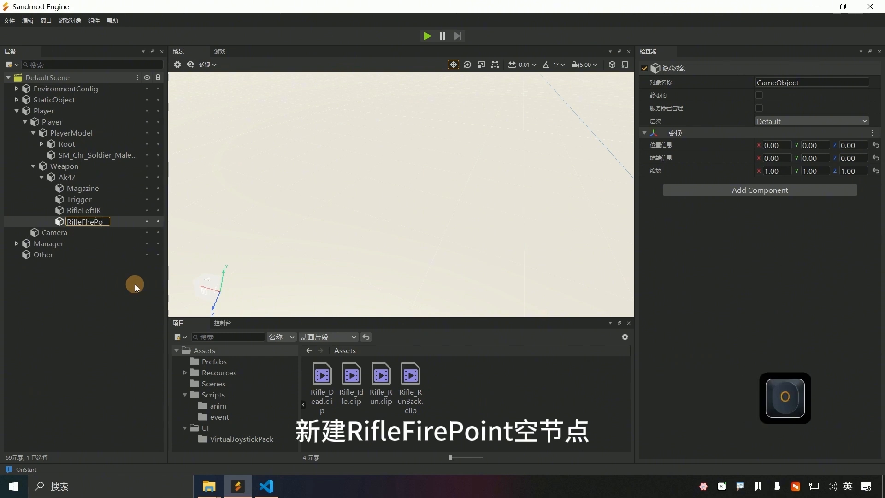
{"action": "key", "text": "BackSpace"}
{"action": "key", "text": "BackSpace"}
{"action": "key", "text": "BackSpace"}
{"action": "key", "text": "BackSpace"}
{"action": "key", "text": "BackSpace"}
{"action": "type", "text": "ire"}
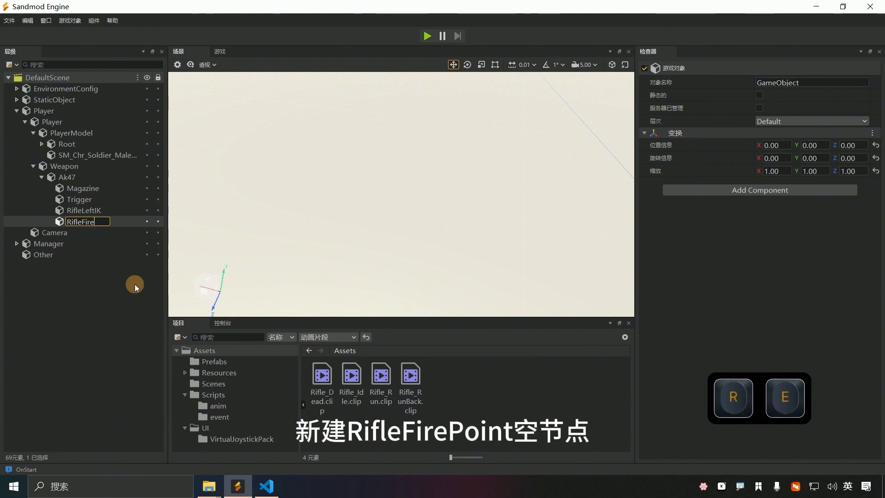
{"action": "type", "text": "Poi"}
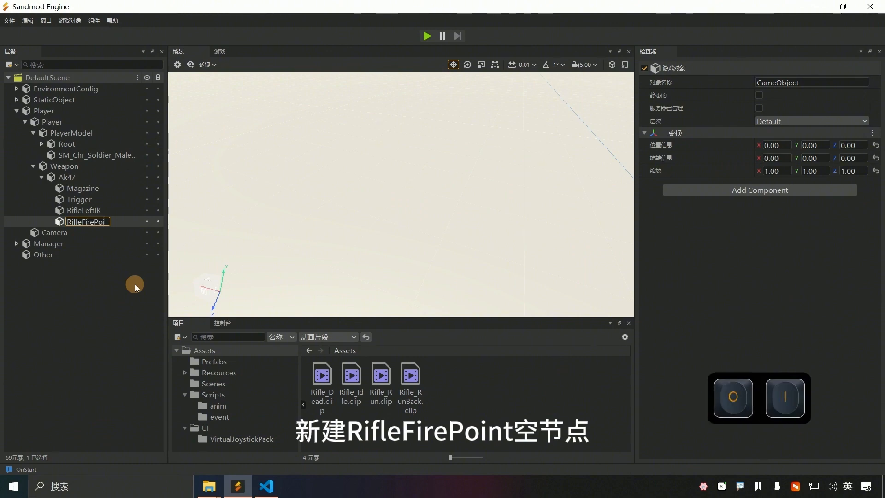
{"action": "type", "text": "nt"}
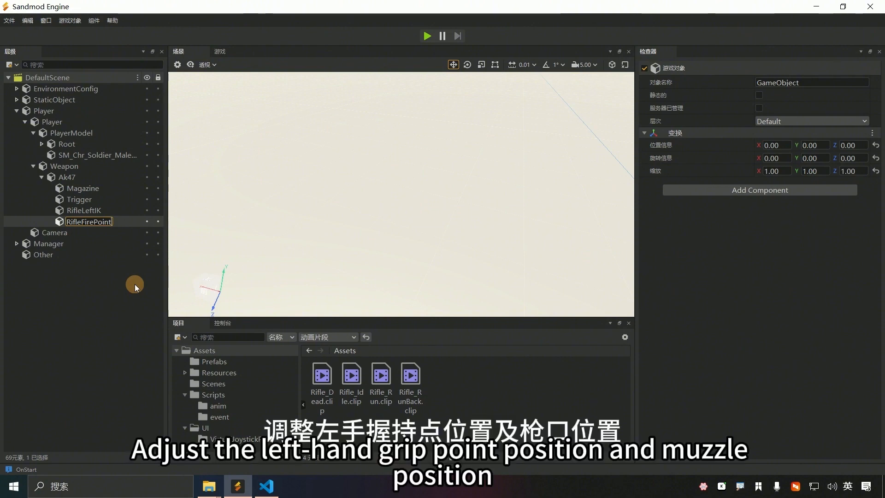
{"action": "key", "text": "Return"}
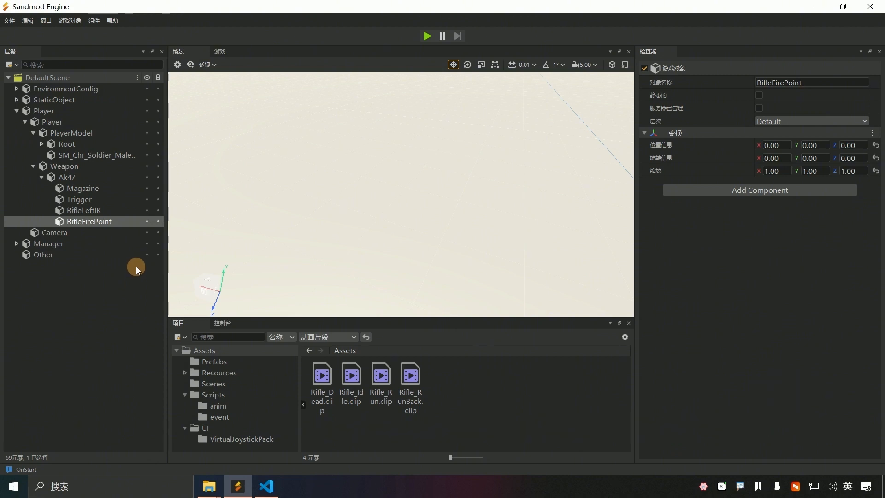
Step: Frame RifleLeftIK and drag it up and along X to the rifle grip
{"action": "left_click", "coordinate": [92, 210]}
{"action": "key", "text": "f"}
{"action": "scroll", "coordinate": [436, 218], "scroll_direction": "up", "scroll_amount": 4}
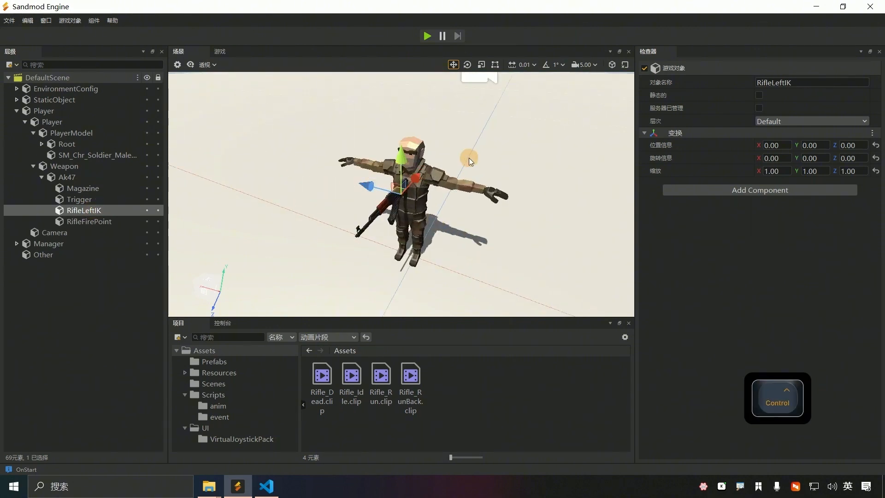
{"action": "left_click_drag", "start_coordinate": [469, 158], "coordinate": [401, 194], "text": "alt"}
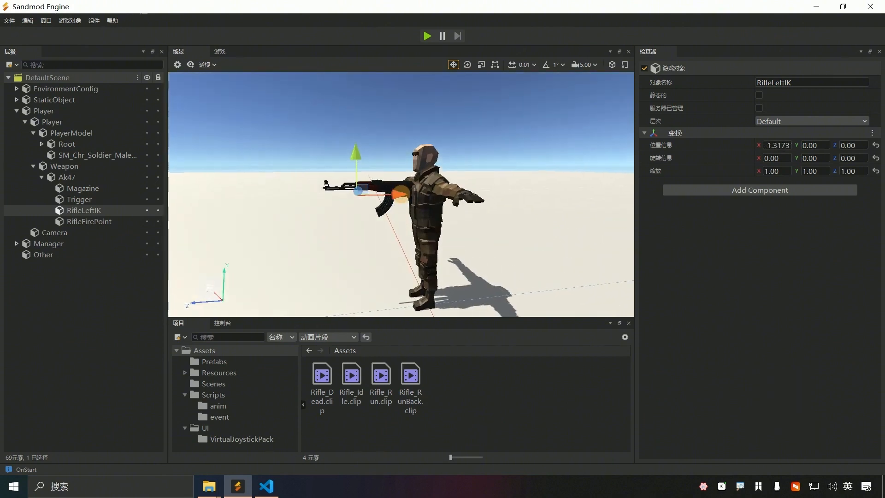
{"action": "left_click_drag", "start_coordinate": [358, 157], "coordinate": [359, 149]}
{"action": "left_click_drag", "start_coordinate": [396, 187], "coordinate": [404, 188]}
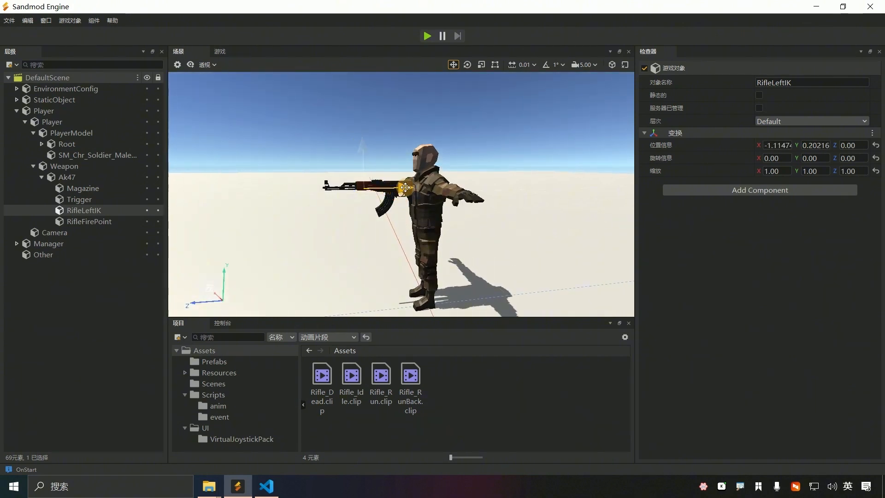
Step: Frame RifleFirePoint and drag it along X out to the rifle muzzle
{"action": "left_click", "coordinate": [110, 222]}
{"action": "key", "text": "f"}
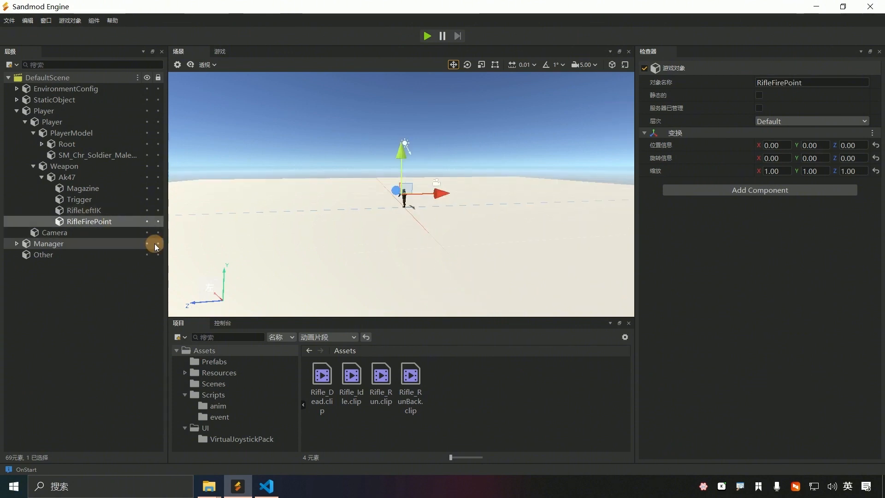
{"action": "scroll", "coordinate": [335, 231], "scroll_direction": "down", "scroll_amount": 5}
{"action": "scroll", "coordinate": [335, 231], "scroll_direction": "up", "scroll_amount": 3}
{"action": "left_click_drag", "start_coordinate": [442, 195], "coordinate": [351, 202]}
{"action": "scroll", "coordinate": [324, 210], "scroll_direction": "up", "scroll_amount": 2}
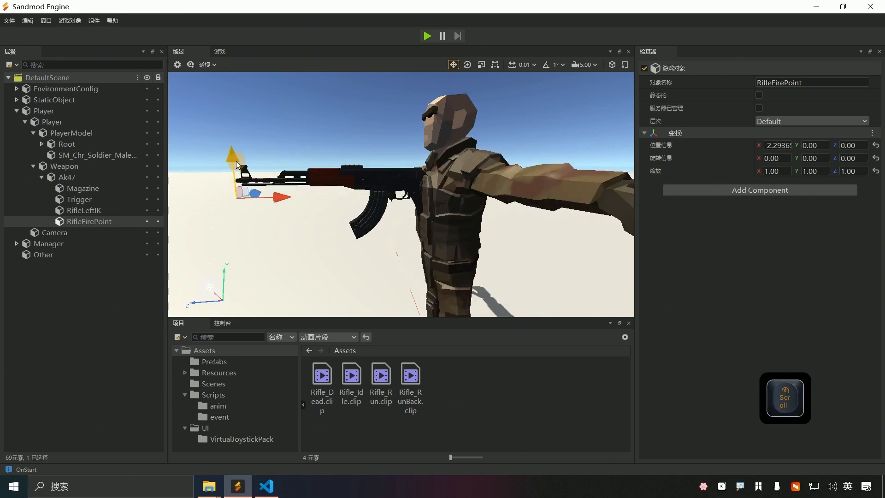
Step: Raise RifleFirePoint to muzzle height (Y 0.23335, X -2.2624), then reselect RifleLeftIK
{"action": "left_click_drag", "start_coordinate": [236, 162], "coordinate": [235, 145]}
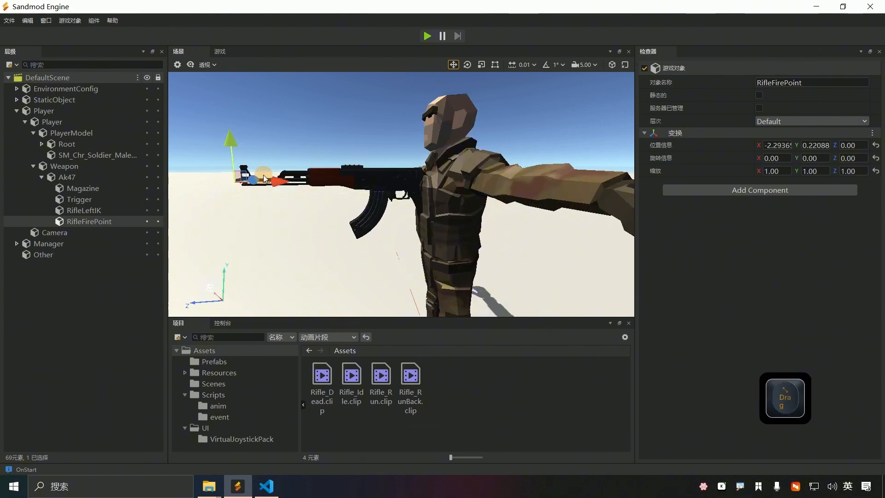
{"action": "left_click_drag", "start_coordinate": [277, 180], "coordinate": [279, 180]}
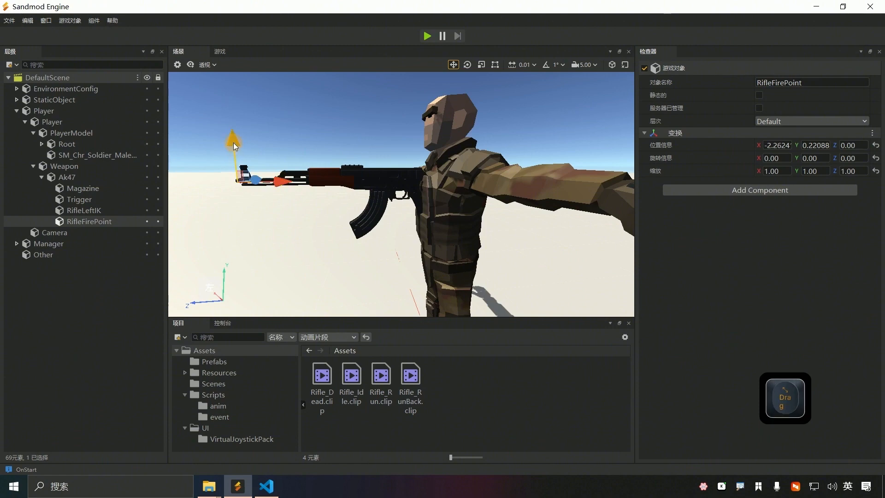
{"action": "left_click_drag", "start_coordinate": [233, 142], "coordinate": [233, 142]}
{"action": "scroll", "coordinate": [242, 197], "scroll_direction": "up", "scroll_amount": 2}
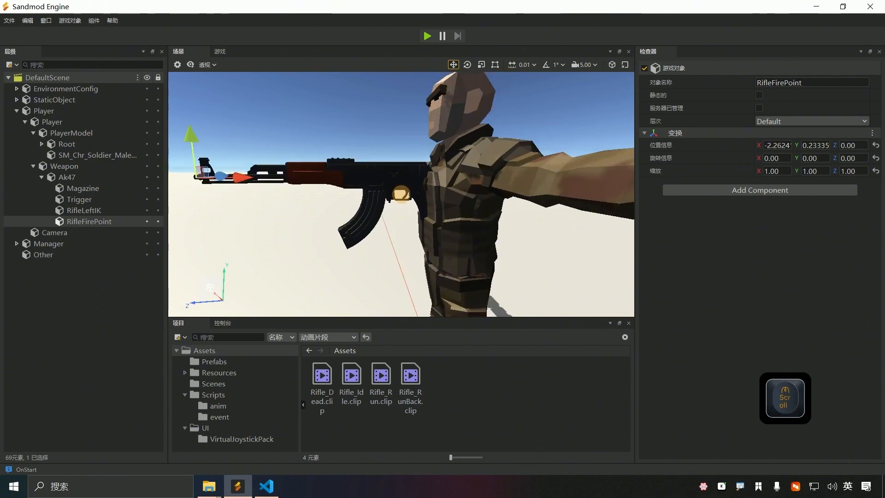
{"action": "key", "text": "a"}
{"action": "right_click", "coordinate": [402, 194]}
{"action": "left_click", "coordinate": [109, 222]}
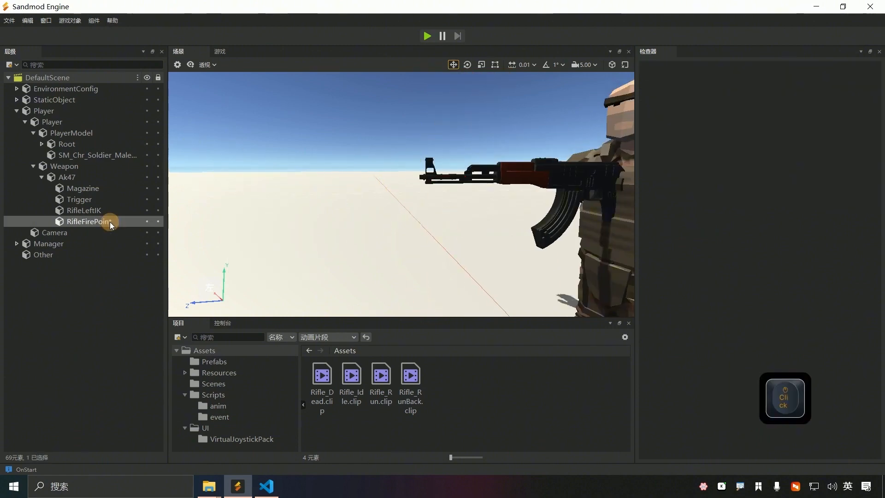
{"action": "left_click", "coordinate": [86, 210]}
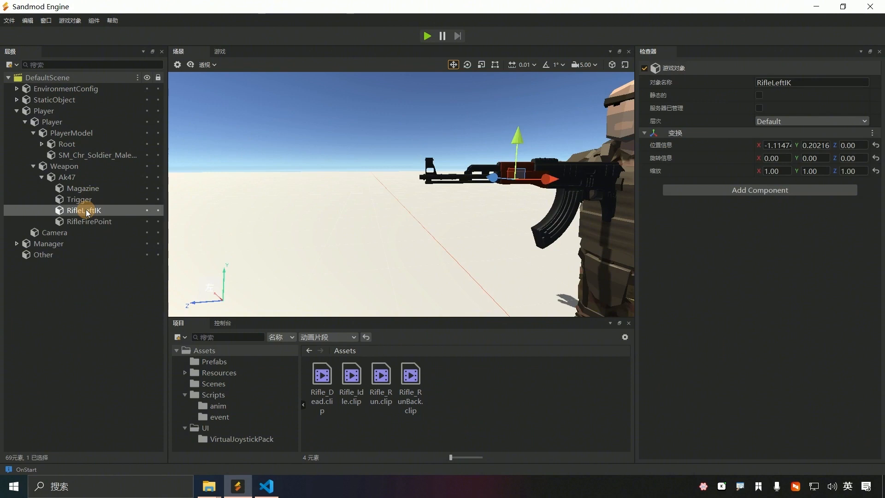
{"action": "key", "text": "ctrl"}
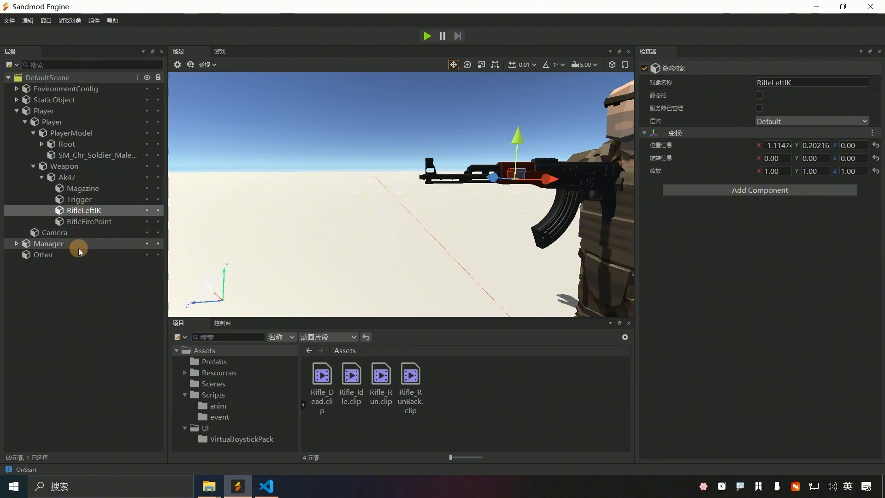
Step: Show all asset types and save Ak47 into the Prefabs folder as Ak47.prefab
{"action": "left_click", "coordinate": [329, 337]}
{"action": "left_click", "coordinate": [318, 348]}
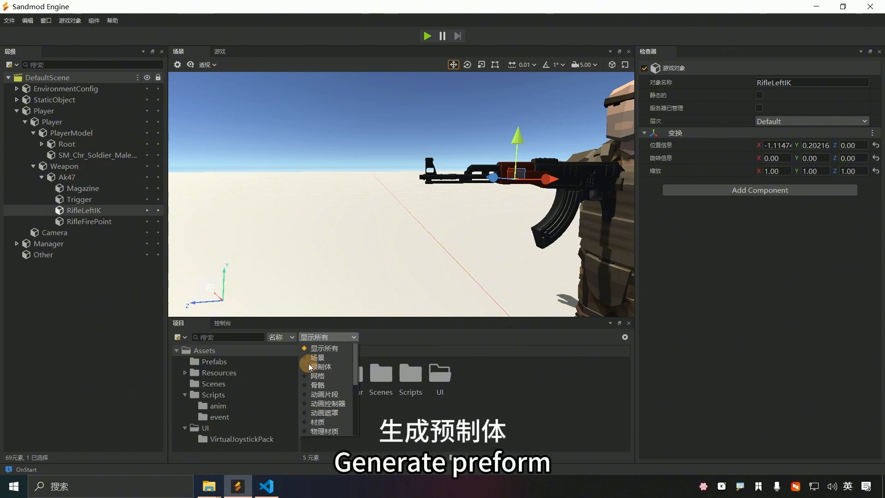
{"action": "left_click_drag", "start_coordinate": [444, 328], "coordinate": [432, 333]}
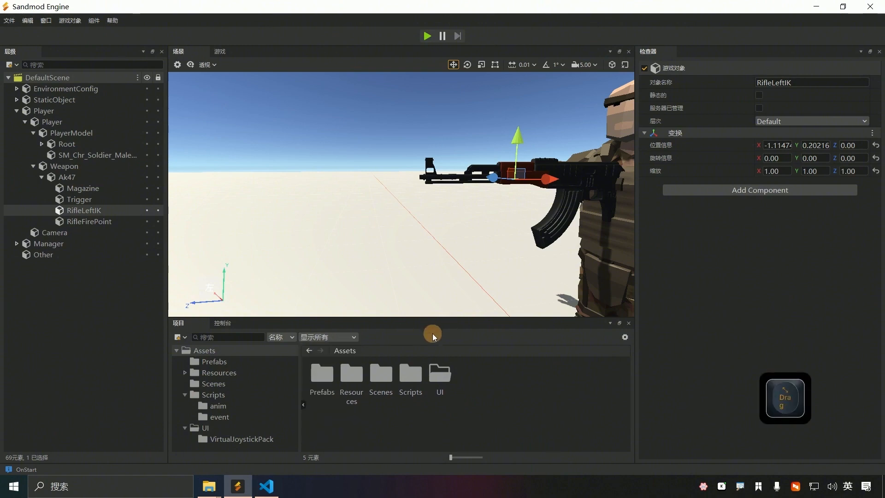
{"action": "left_click", "coordinate": [66, 179]}
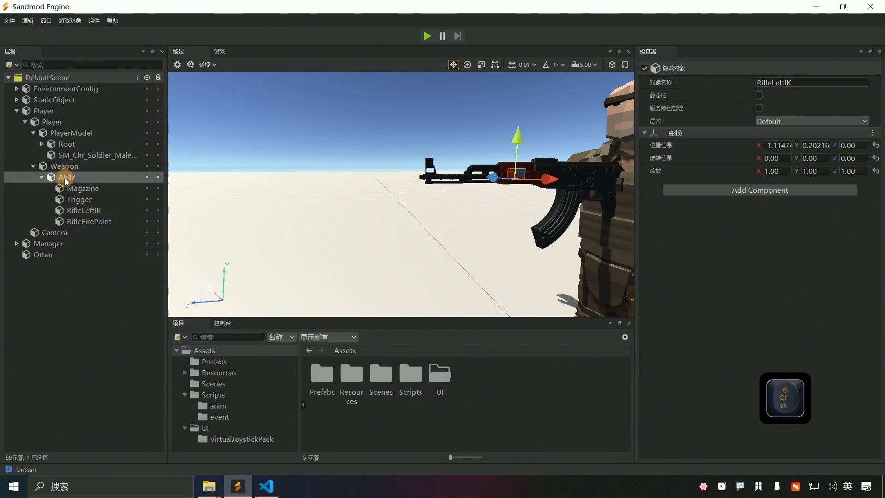
{"action": "left_click", "coordinate": [203, 362]}
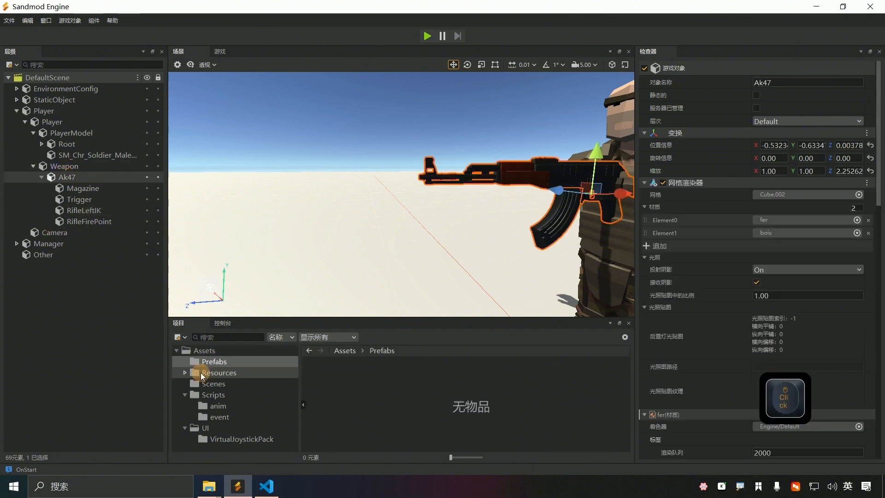
{"action": "left_click_drag", "start_coordinate": [83, 200], "coordinate": [308, 369]}
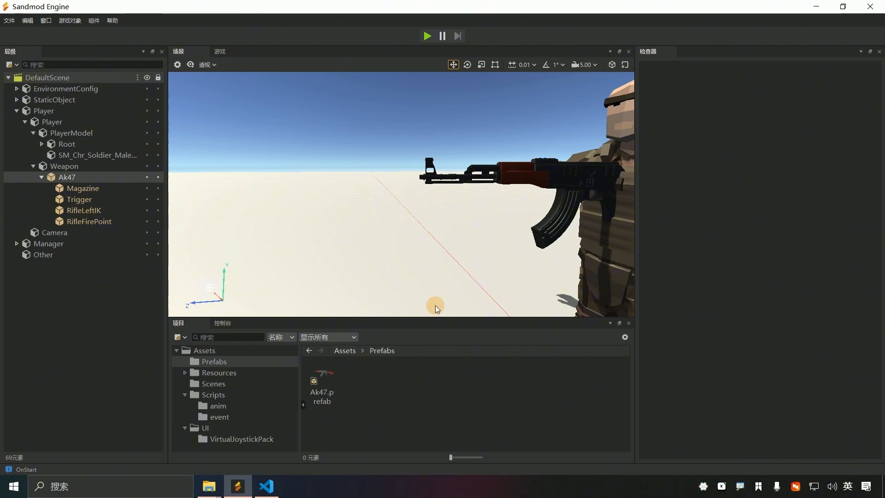
Step: Open the Ak47 prefab from the object's 预制体 menu
{"action": "right_click", "coordinate": [53, 178]}
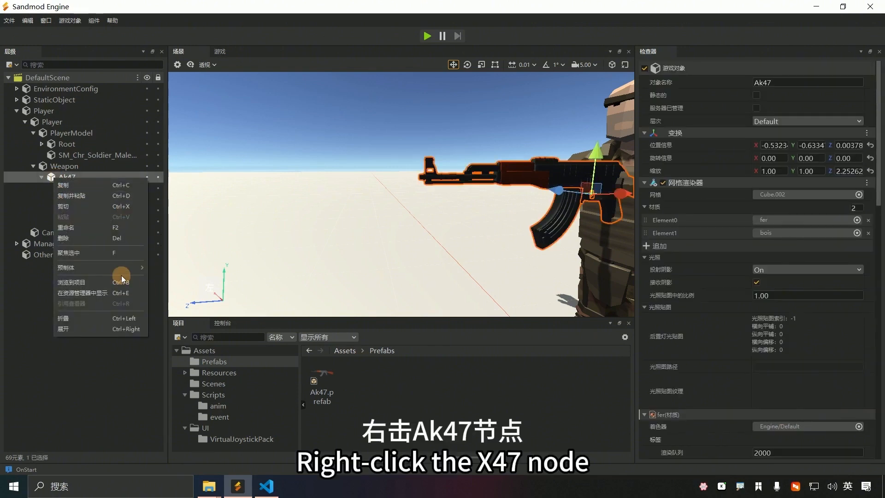
{"action": "mouse_move", "coordinate": [123, 267]}
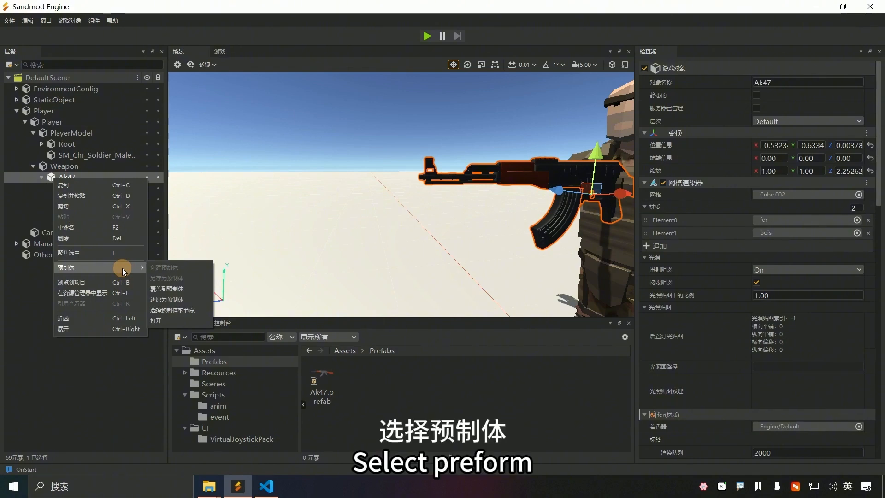
{"action": "left_click", "coordinate": [176, 319]}
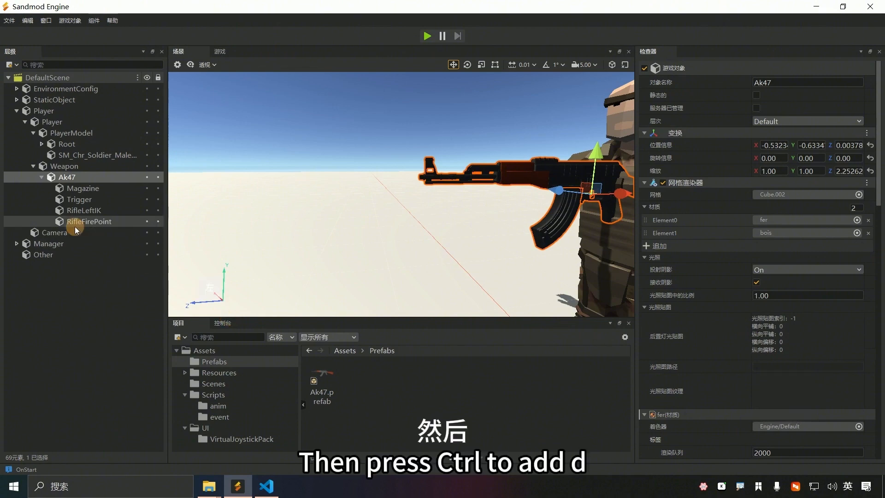
Step: Duplicate Ak47 with Ctrl+D and rename the Ak47_01 copy to Ak47_Effect
{"action": "left_click", "coordinate": [69, 179]}
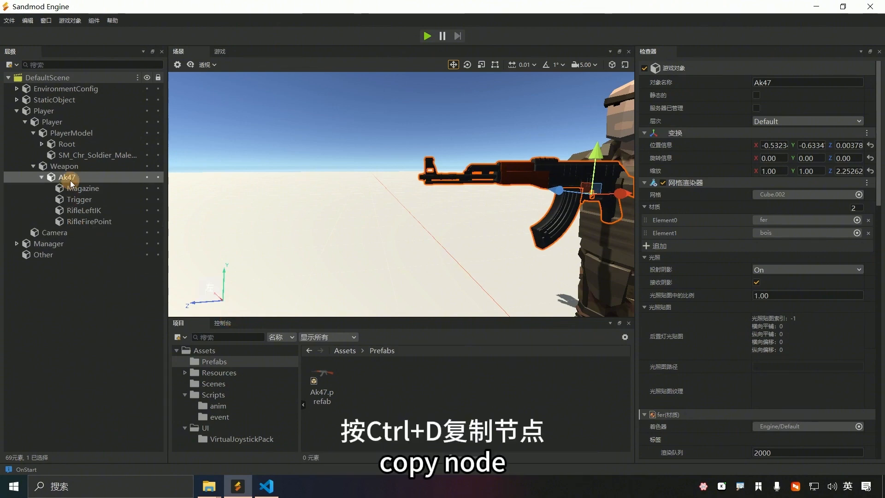
{"action": "key", "text": "ctrl"}
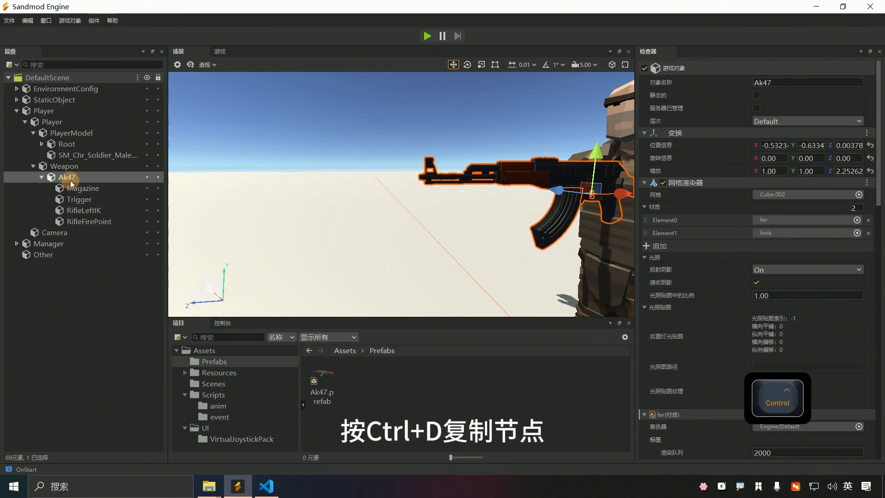
{"action": "key", "text": "ctrl+d"}
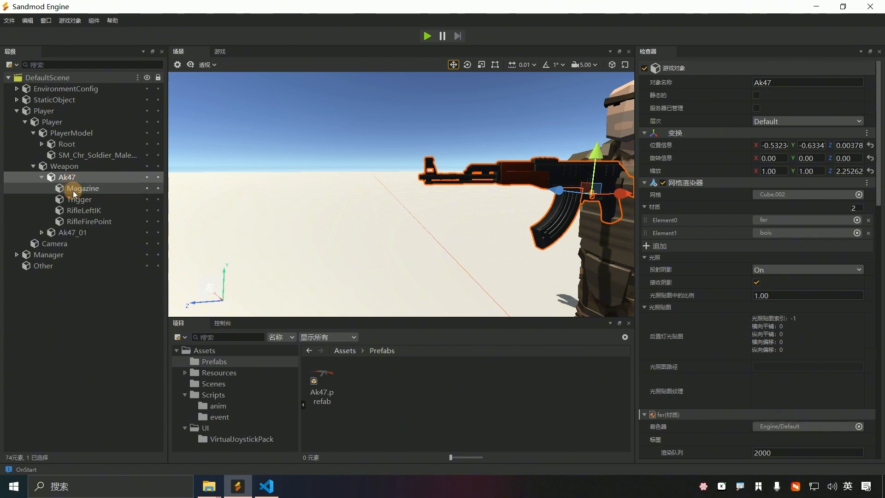
{"action": "left_click", "coordinate": [75, 233]}
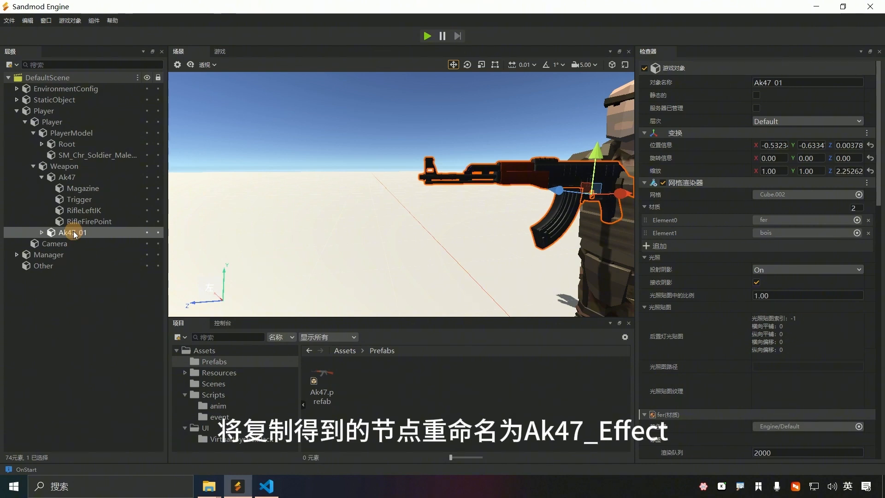
{"action": "key", "text": "F2"}
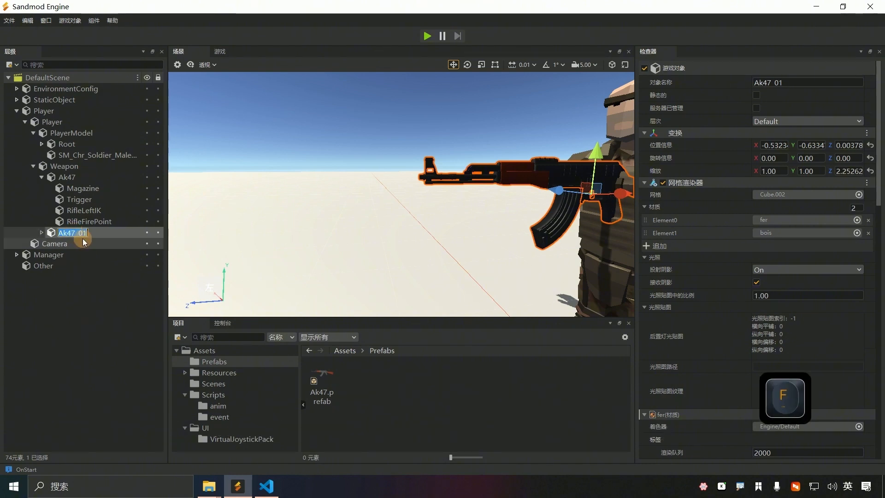
{"action": "left_click_drag", "start_coordinate": [78, 233], "coordinate": [88, 233]}
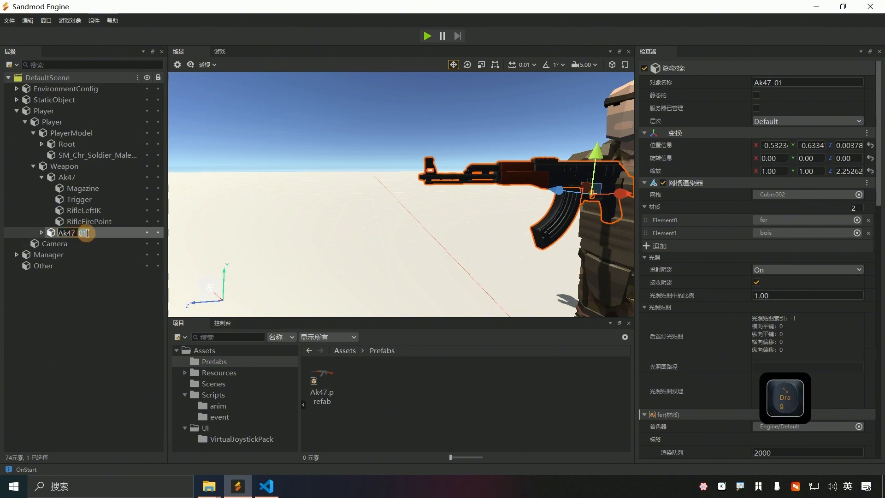
{"action": "type", "text": "Ef"}
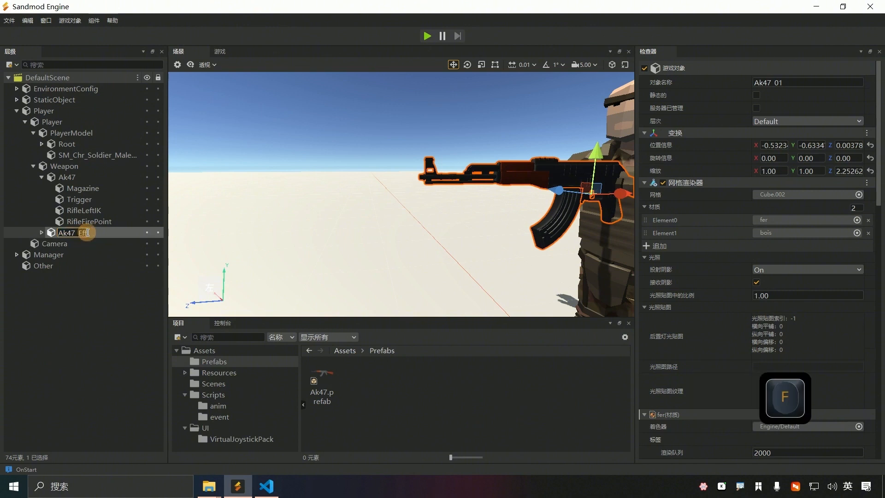
{"action": "type", "text": "fect"}
{"action": "key", "text": "Return"}
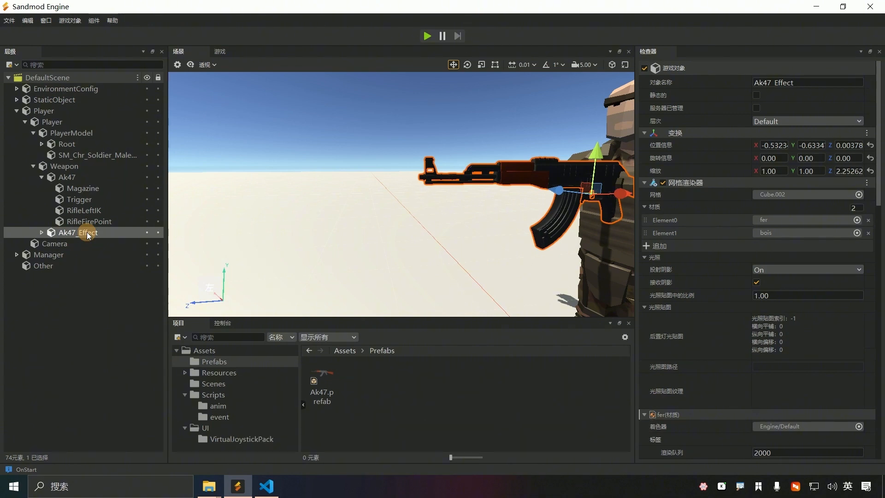
Step: Expand Ak47_Effect and add an empty child object named RifleFireAudio
{"action": "key", "text": "ctrl"}
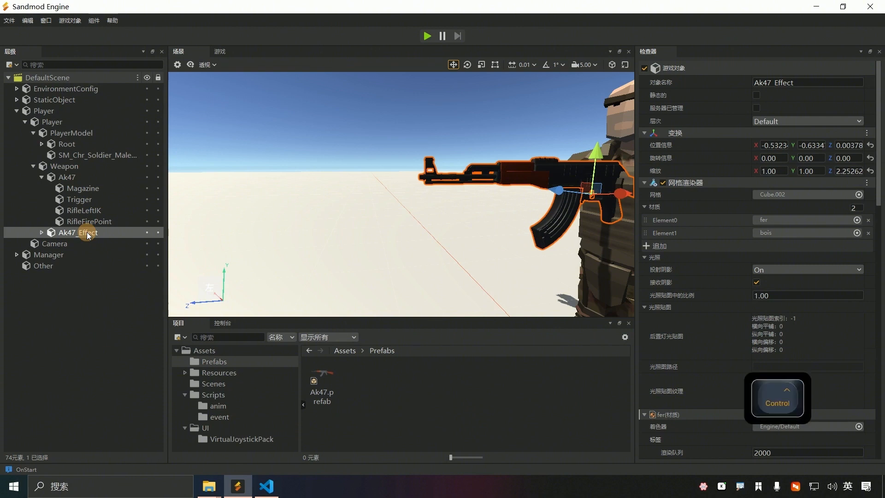
{"action": "key", "text": "ctrl+f"}
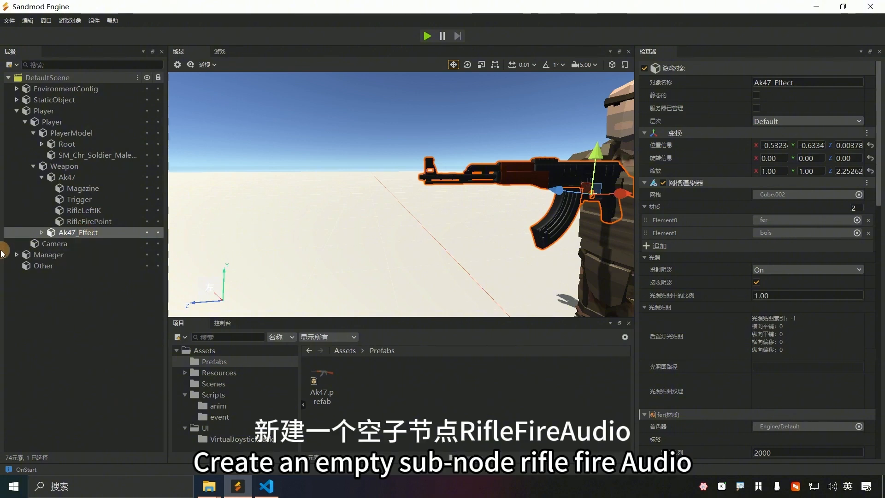
{"action": "right_click", "coordinate": [87, 234]}
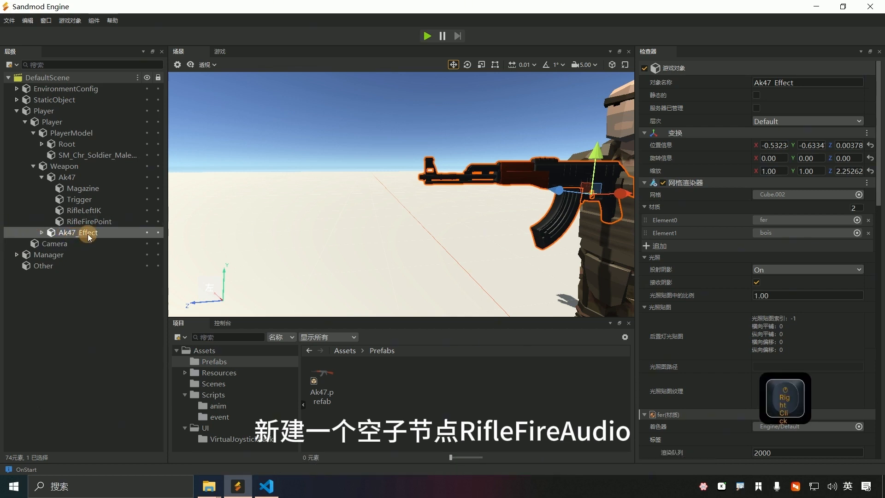
{"action": "left_click", "coordinate": [43, 232]}
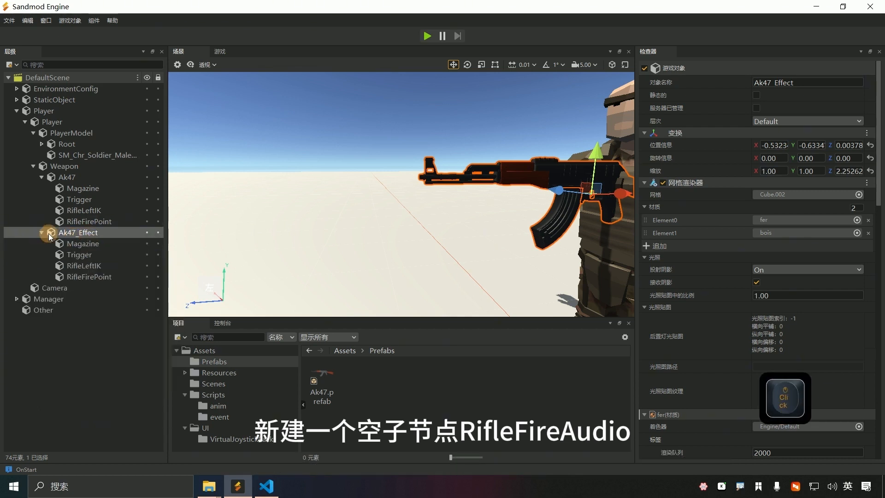
{"action": "right_click", "coordinate": [91, 232]}
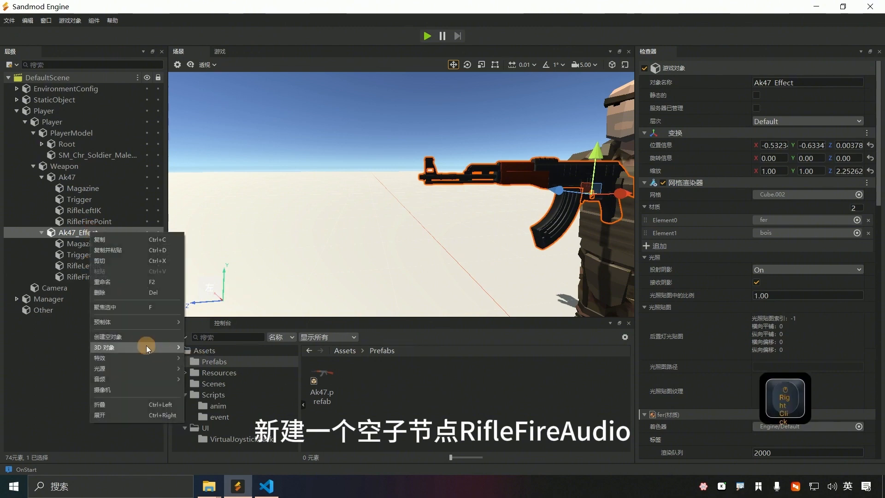
{"action": "left_click", "coordinate": [132, 338]}
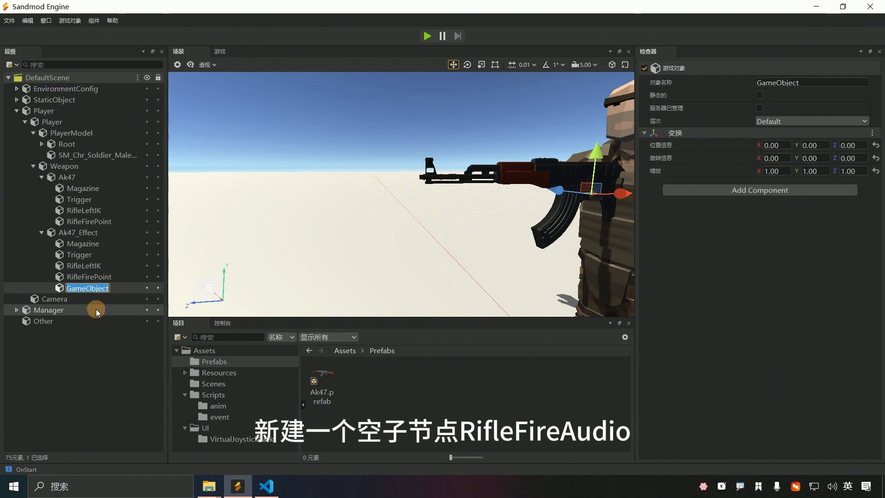
{"action": "type", "text": "Ri"}
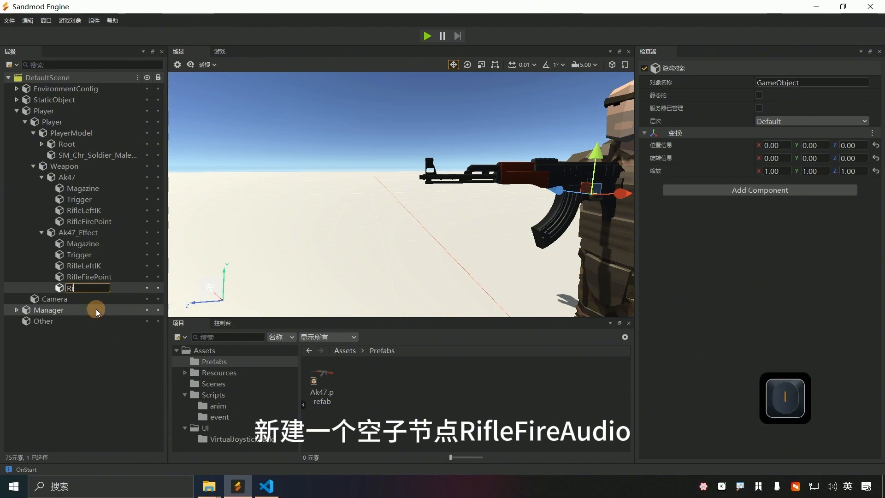
{"action": "type", "text": "fle"}
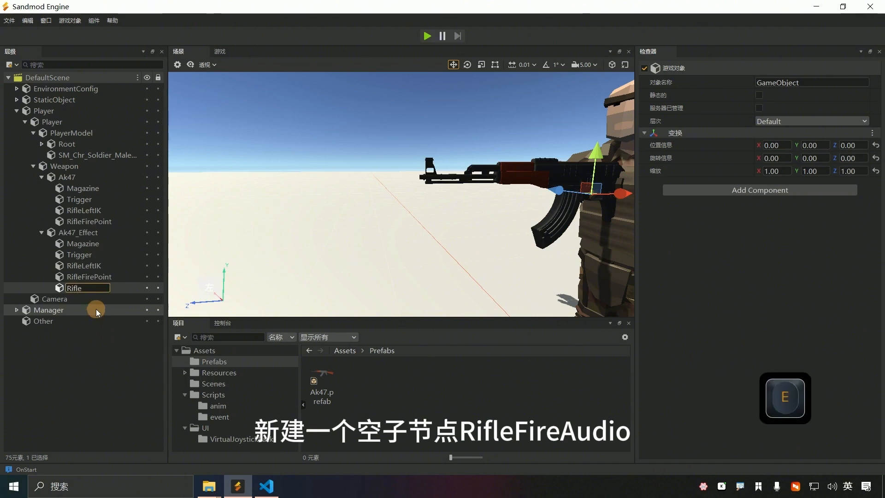
{"action": "type", "text": "Fire"}
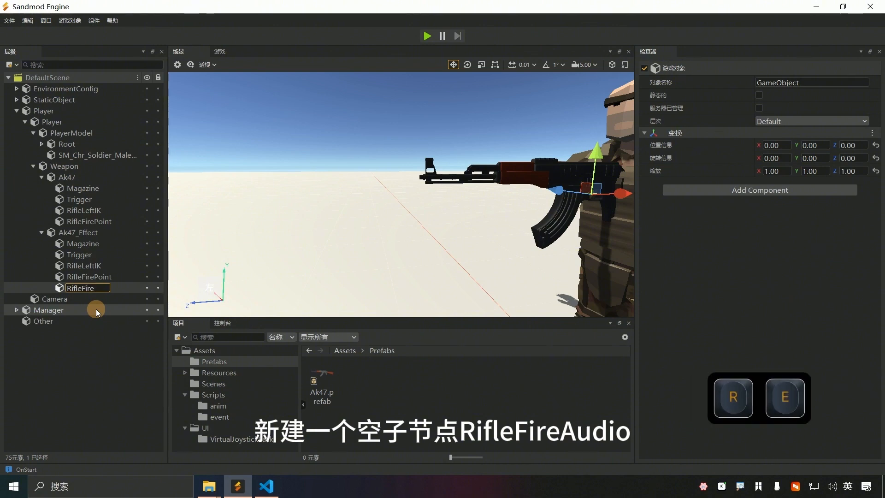
{"action": "type", "text": "Audi"}
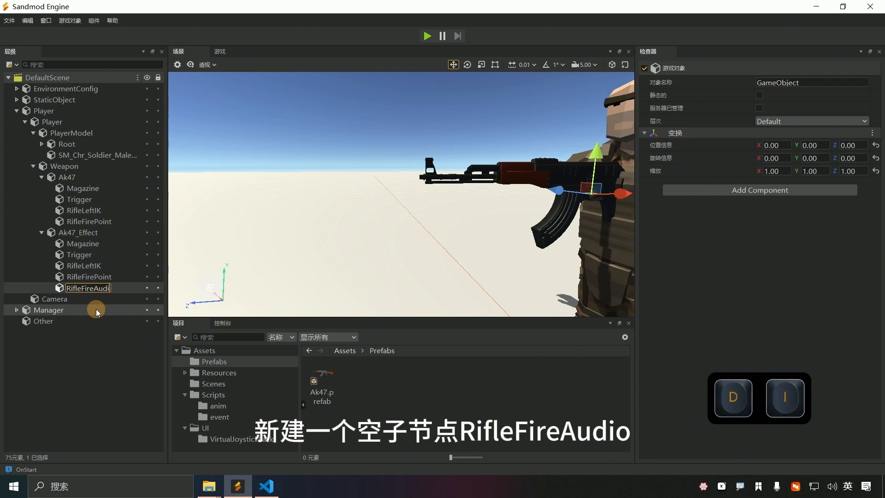
{"action": "type", "text": "o"}
{"action": "key", "text": "Return"}
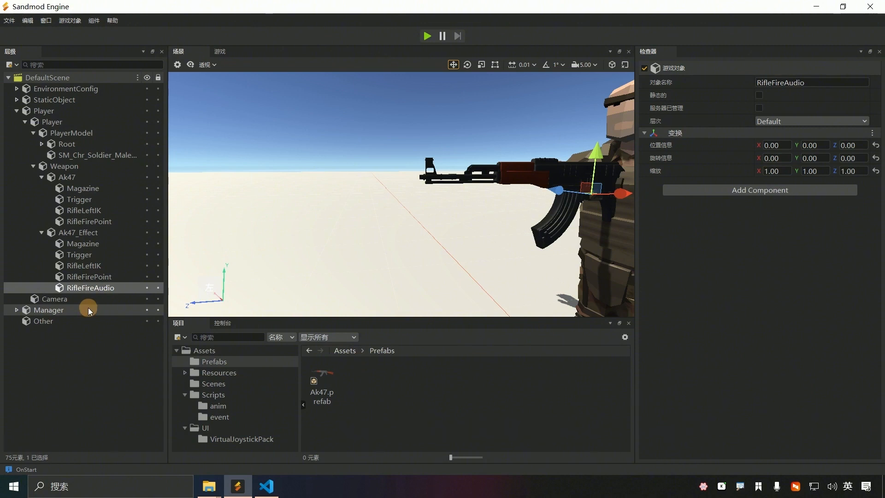
Step: Add an AudioSource with RifleFire.mp3 as its clip, and save the scene
{"action": "left_click", "coordinate": [759, 189]}
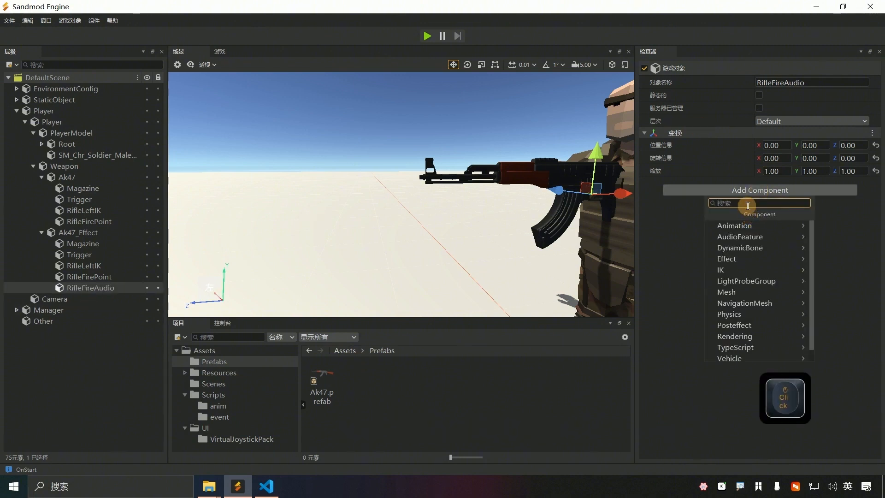
{"action": "type", "text": "au"}
{"action": "left_click", "coordinate": [753, 229]}
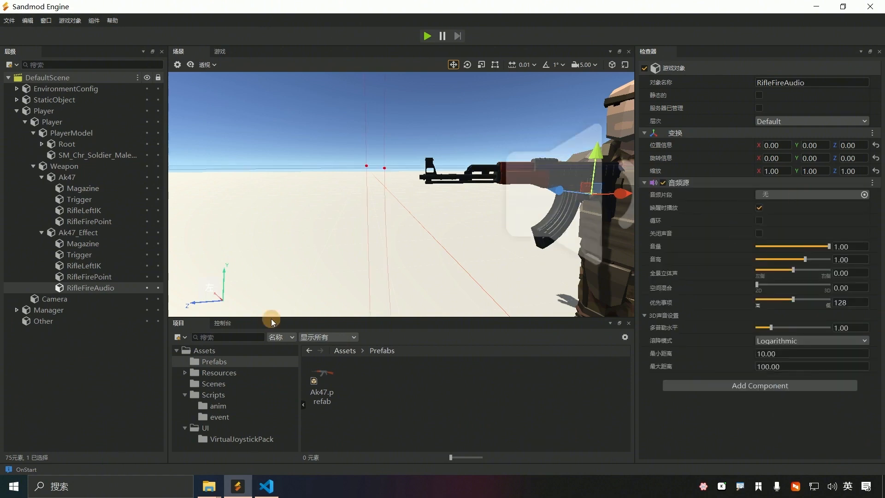
{"action": "left_click", "coordinate": [345, 337]}
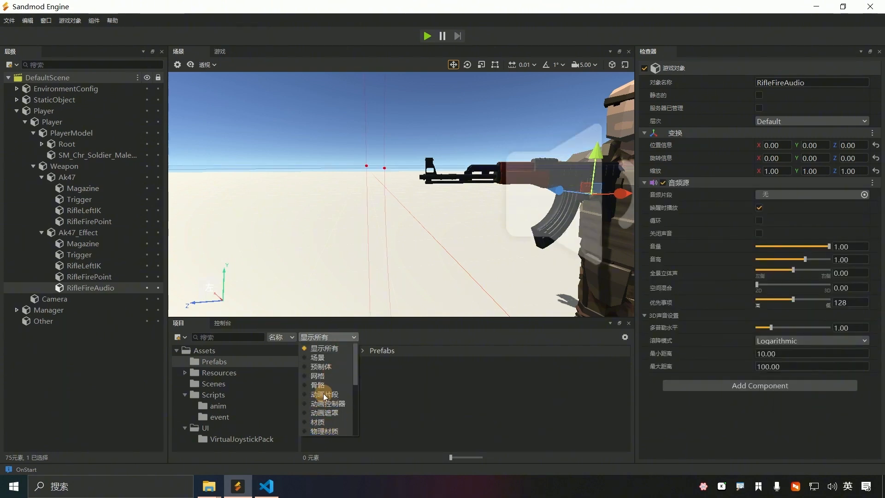
{"action": "left_click", "coordinate": [200, 351]}
{"action": "left_click", "coordinate": [217, 340]}
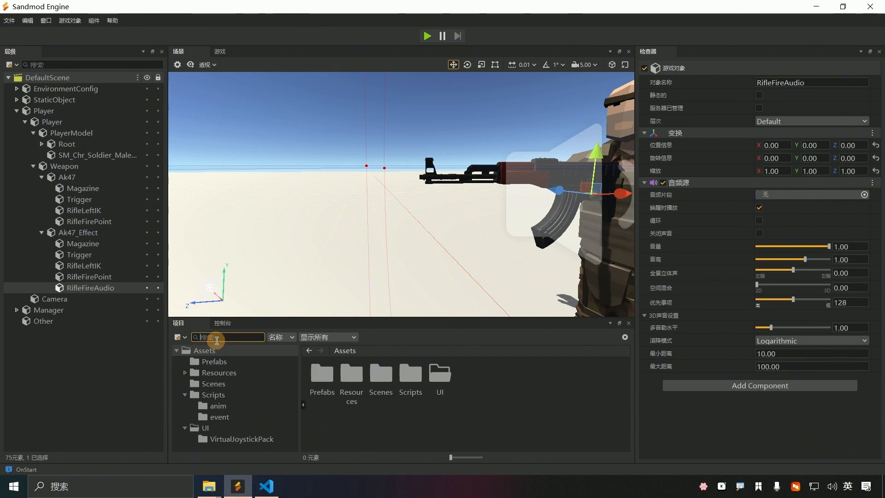
{"action": "type", "text": "Rifle"}
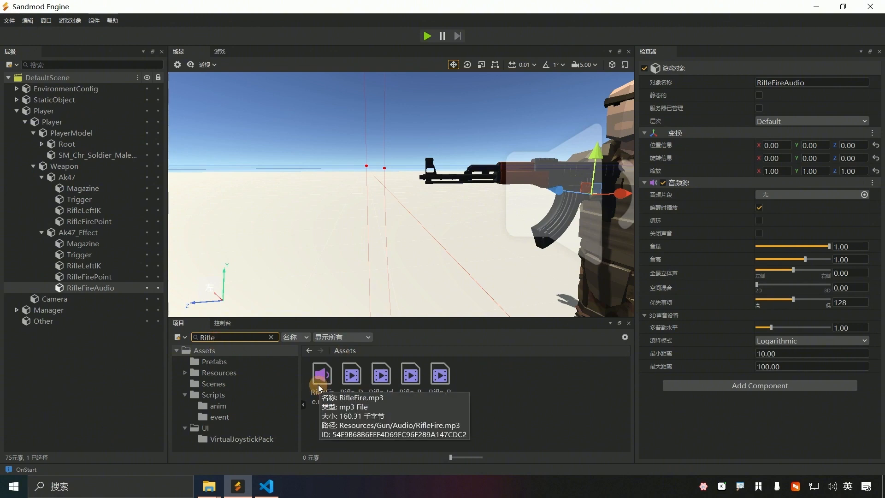
{"action": "left_click_drag", "start_coordinate": [319, 388], "coordinate": [792, 199]}
{"action": "key", "text": "ctrl+s"}
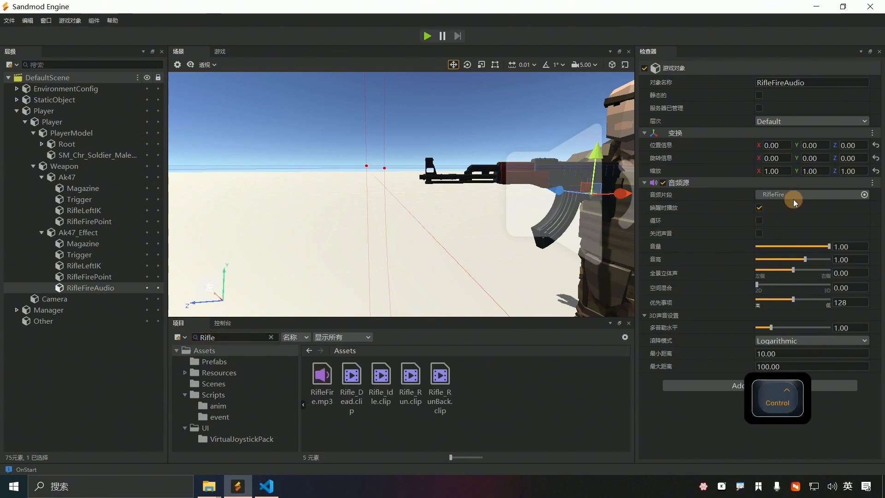
Step: Lower the audio volume to 0.61 and raise spatial blend to full 3D
{"action": "left_click_drag", "start_coordinate": [828, 248], "coordinate": [800, 247]}
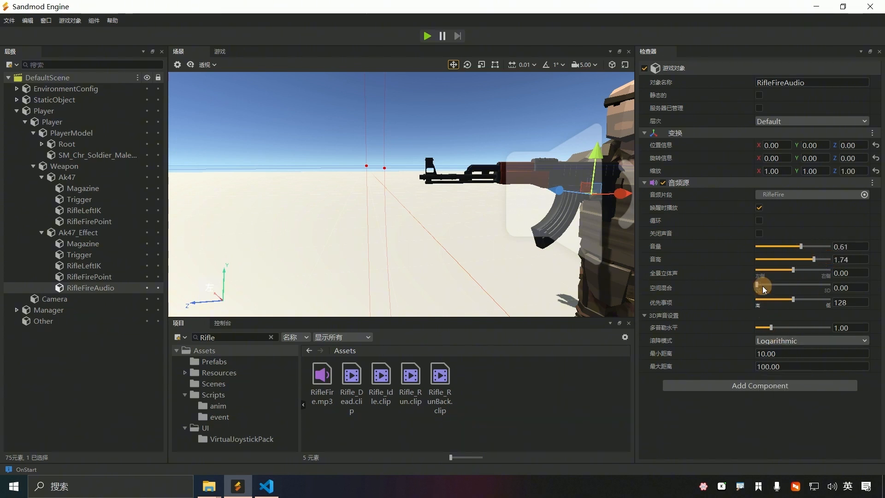
{"action": "left_click_drag", "start_coordinate": [762, 286], "coordinate": [811, 298]}
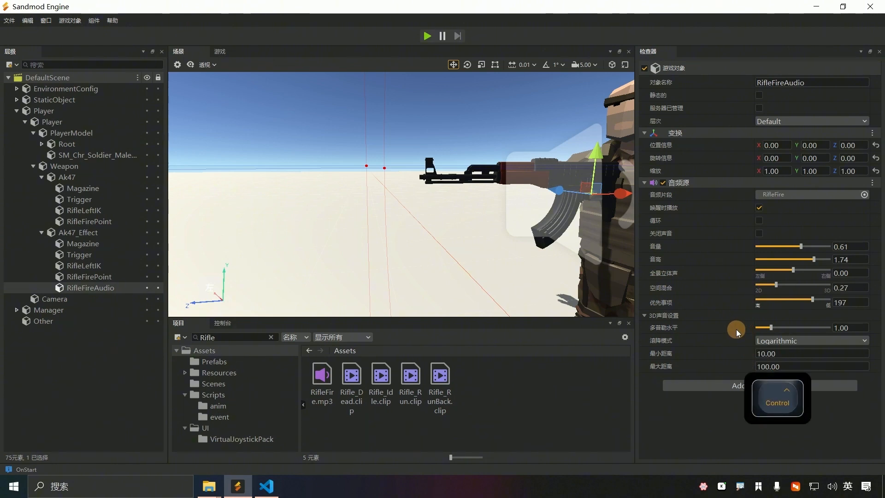
{"action": "left_click", "coordinate": [777, 284]}
{"action": "left_click_drag", "start_coordinate": [777, 284], "coordinate": [790, 303]}
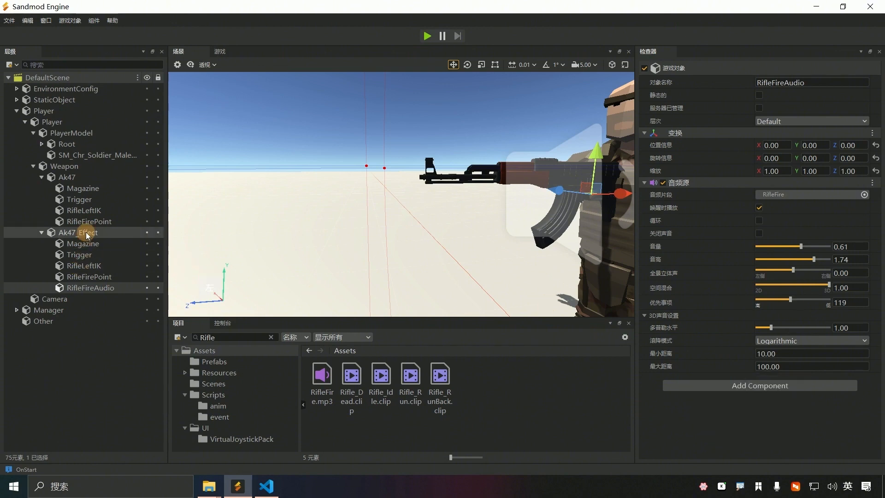
Step: Create an empty child named RifleShootEffect under RifleFirePoint and save the scene
{"action": "left_click", "coordinate": [106, 275]}
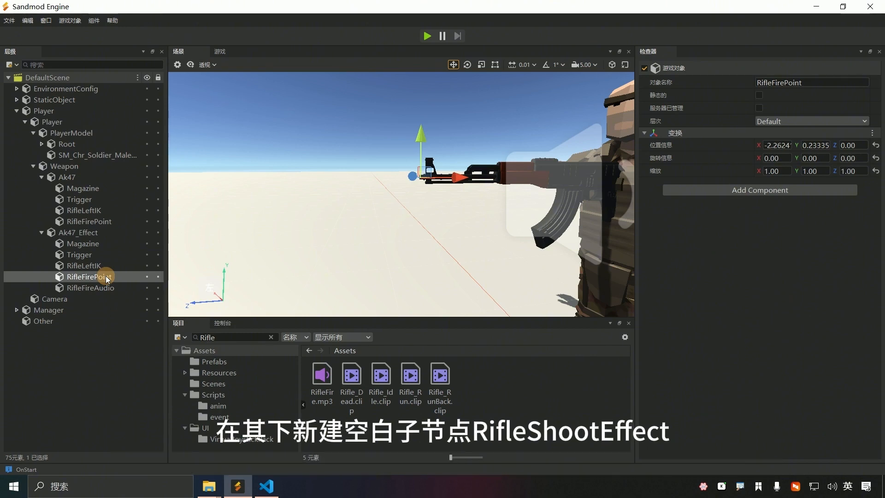
{"action": "right_click", "coordinate": [106, 276]}
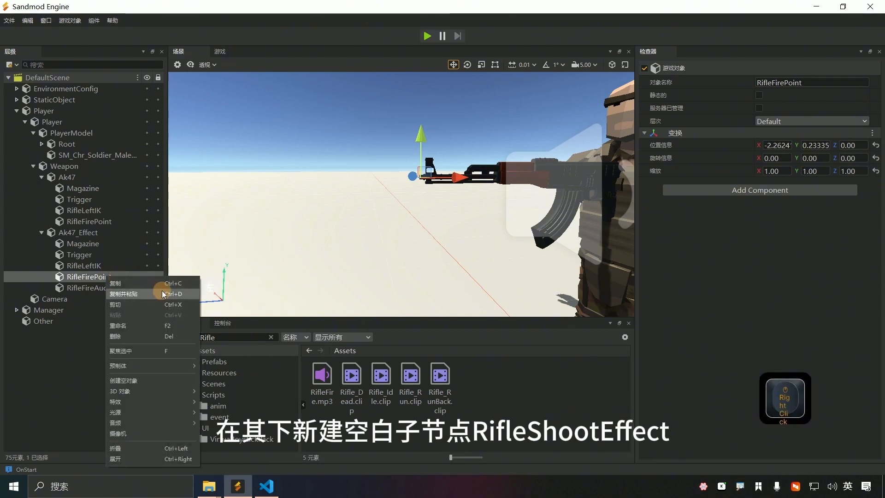
{"action": "left_click", "coordinate": [142, 382]}
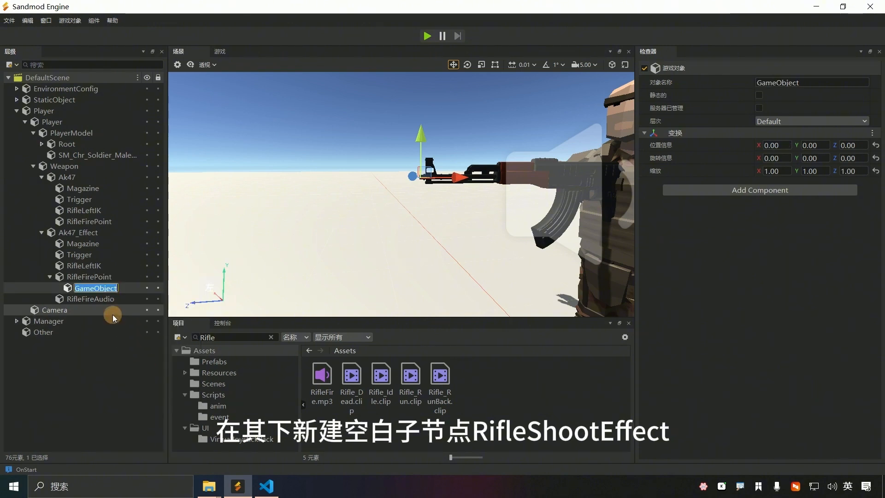
{"action": "type", "text": "Rifle"}
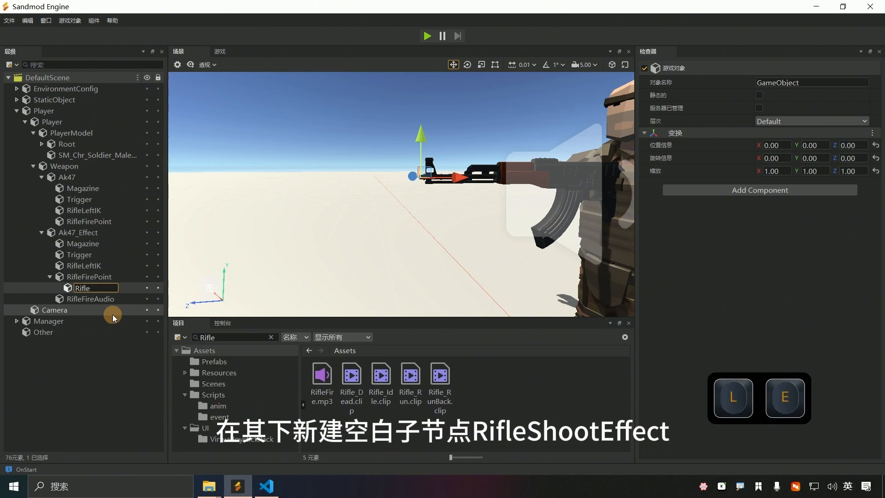
{"action": "type", "text": "Sho"}
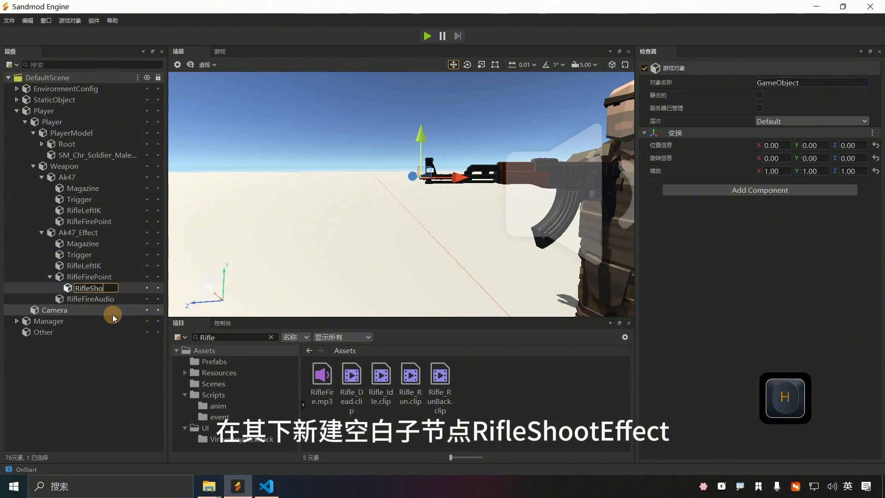
{"action": "type", "text": "otEffect"}
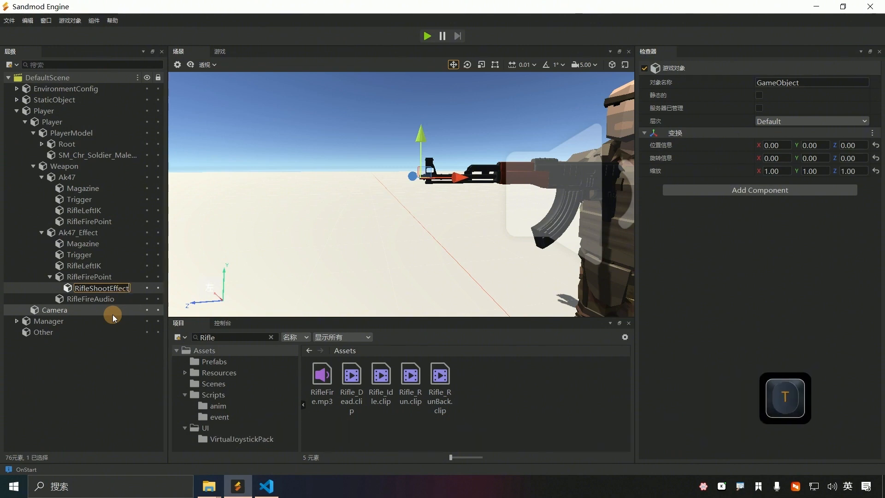
{"action": "key", "text": "Return"}
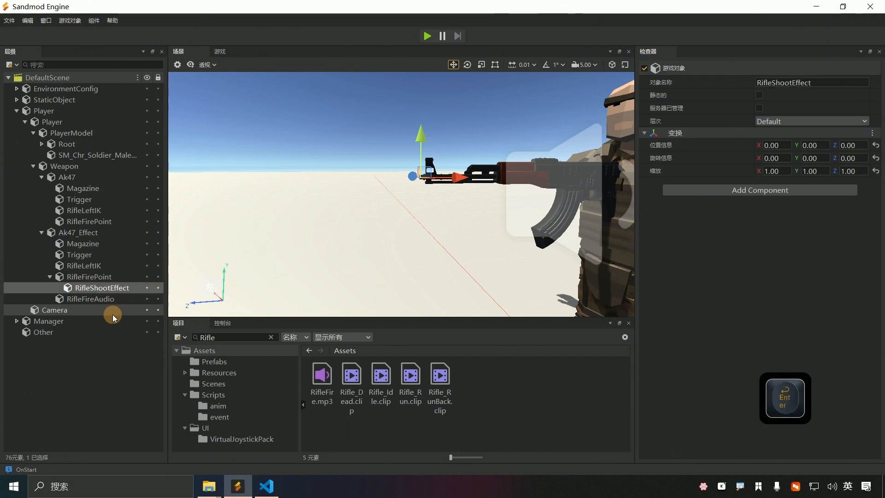
{"action": "key", "text": "ctrl+s"}
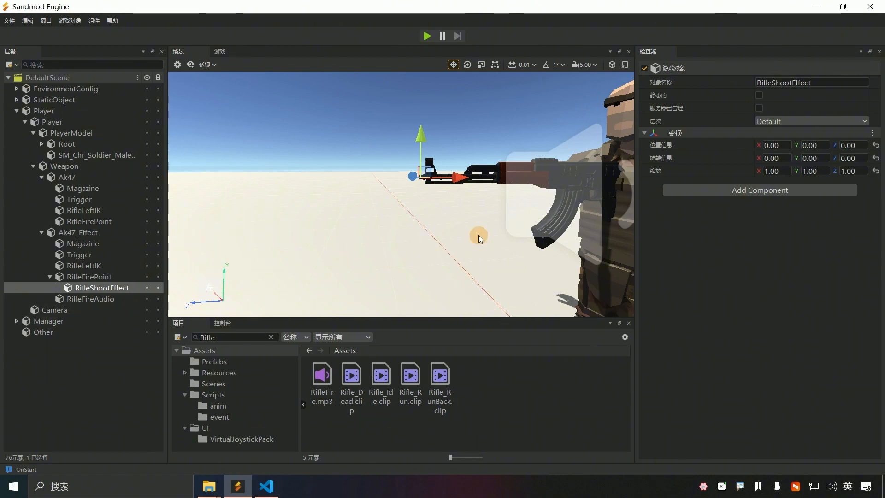
Step: Add a ParticleSystem component to RifleShootEffect via the 'Pa' search and save
{"action": "left_click", "coordinate": [776, 190]}
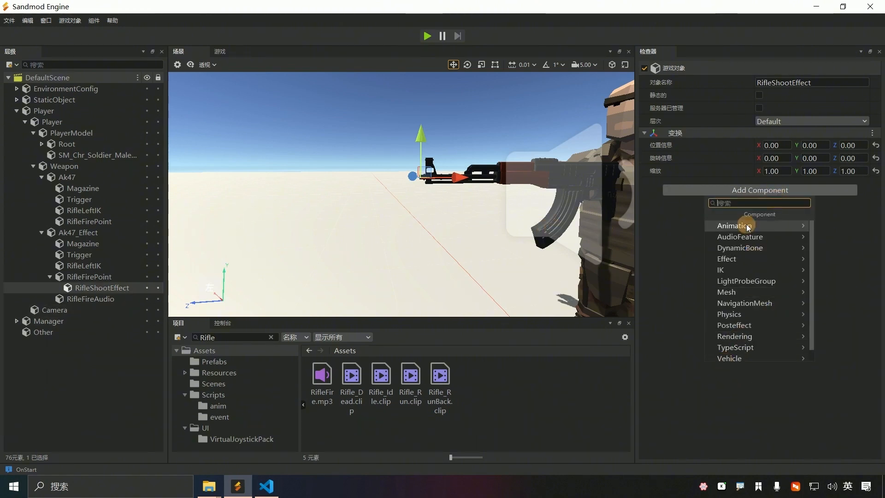
{"action": "left_click", "coordinate": [743, 201]}
{"action": "type", "text": "Pa"}
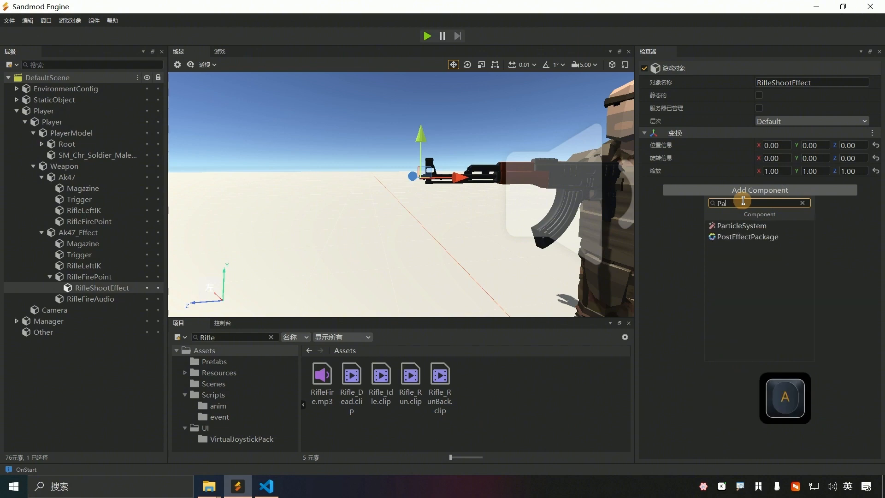
{"action": "left_click", "coordinate": [735, 226]}
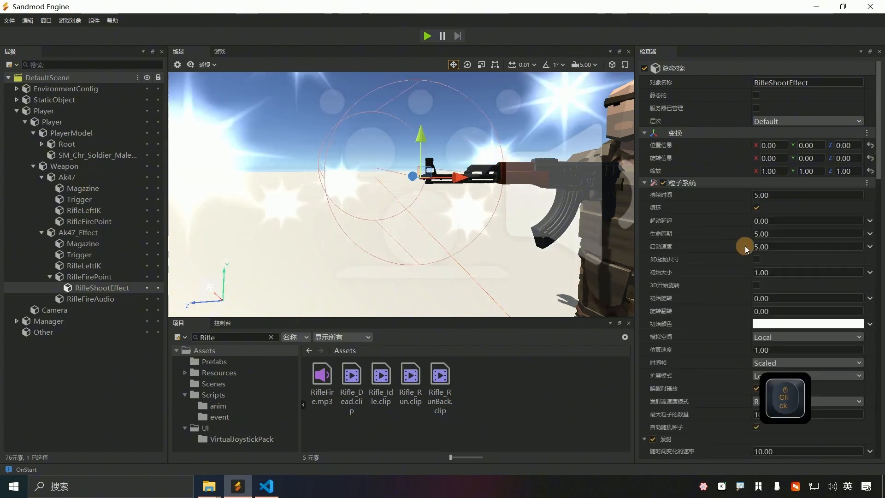
{"action": "key", "text": "ctrl+s"}
Step: Focus on the effect and fly the view around the soldier to inspect the muzzle
{"action": "key", "text": "ctrl+f"}
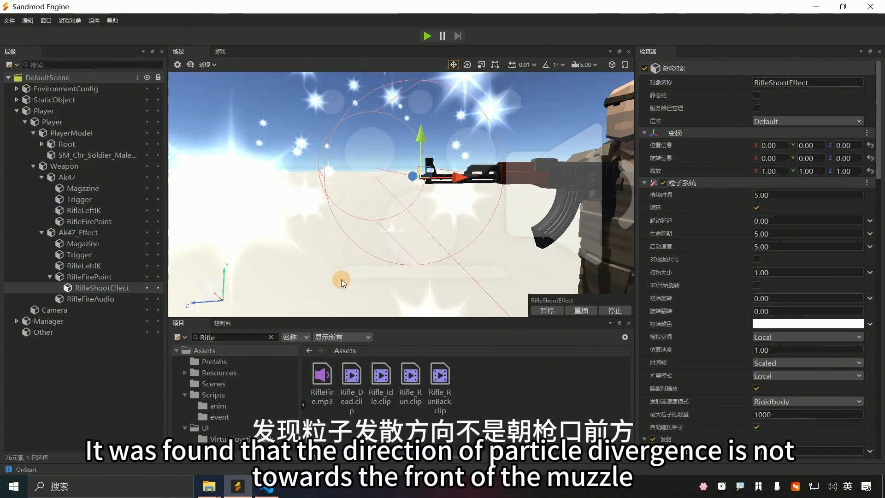
{"action": "right_click_drag", "start_coordinate": [400, 194], "coordinate": [400, 194]}
{"action": "key", "text": "a"}
{"action": "key", "text": "d"}
{"action": "key", "text": "q"}
{"action": "key", "text": "e"}
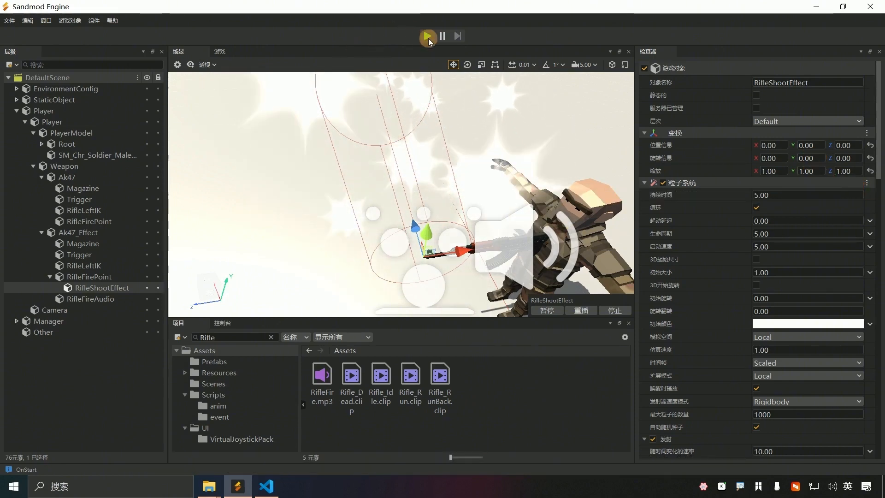
Step: Try a -90 Y rotation on the effect, check it in the view, then undo it
{"action": "left_click", "coordinate": [814, 158]}
{"action": "type", "text": "-90"}
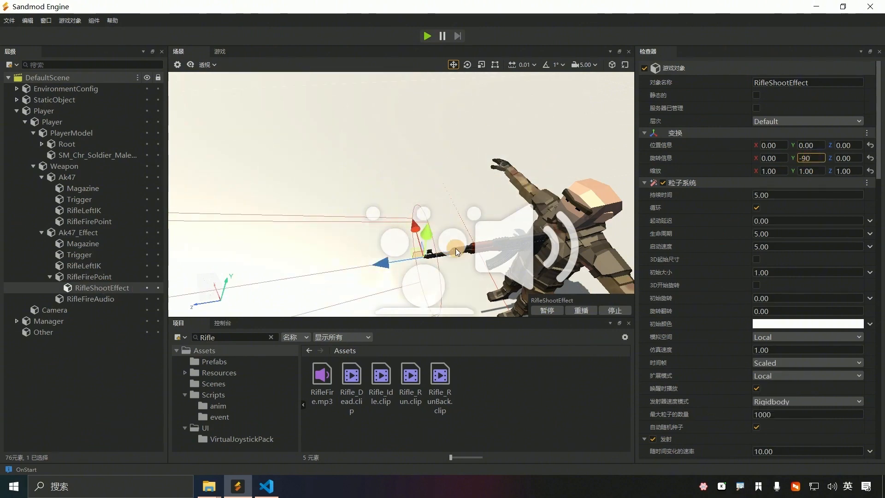
{"action": "right_click_drag", "start_coordinate": [455, 248], "coordinate": [401, 195]}
{"action": "scroll", "coordinate": [401, 194], "scroll_direction": "down", "scroll_amount": 10}
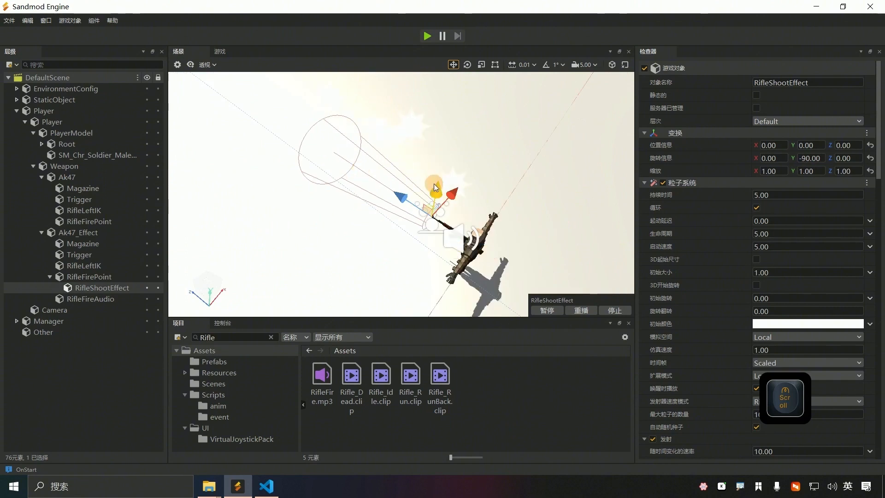
{"action": "key", "text": "ctrl+z"}
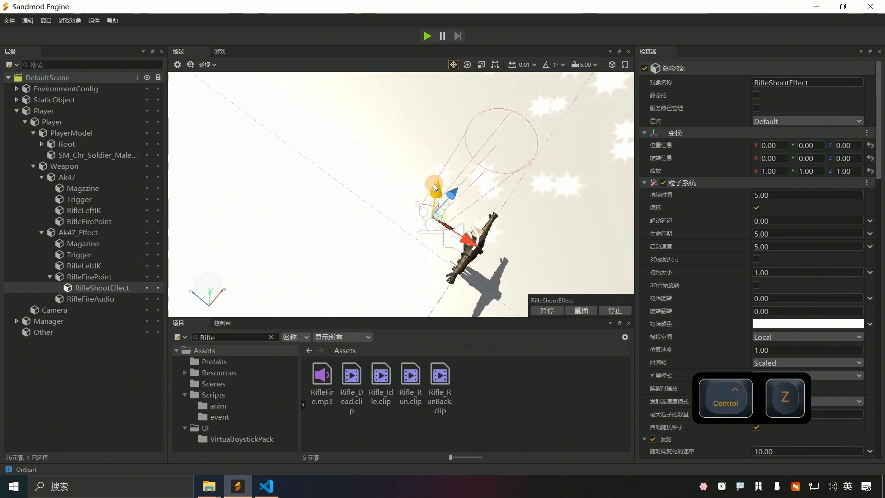
Step: Set RifleFirePoint's Y rotation to -90, save, and reselect RifleShootEffect
{"action": "left_click", "coordinate": [99, 277]}
{"action": "left_click", "coordinate": [822, 158]}
{"action": "type", "text": "-90"}
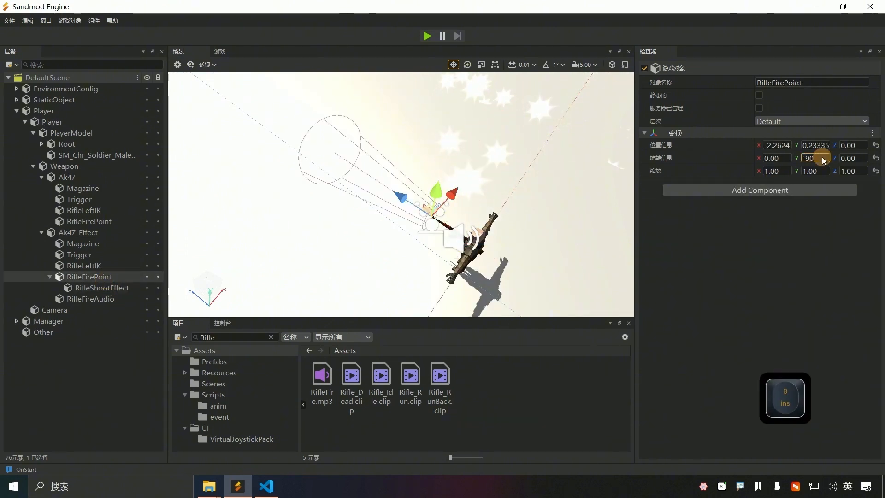
{"action": "key", "text": "ctrl+s"}
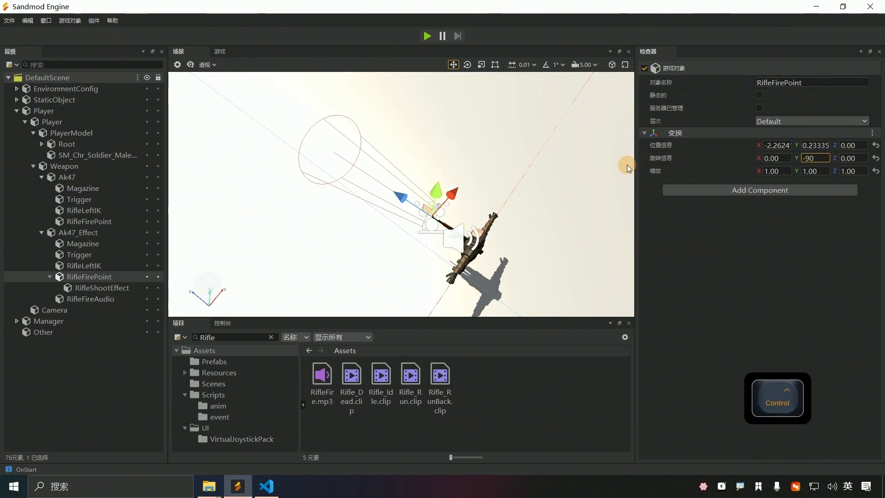
{"action": "key", "text": "ctrl+1"}
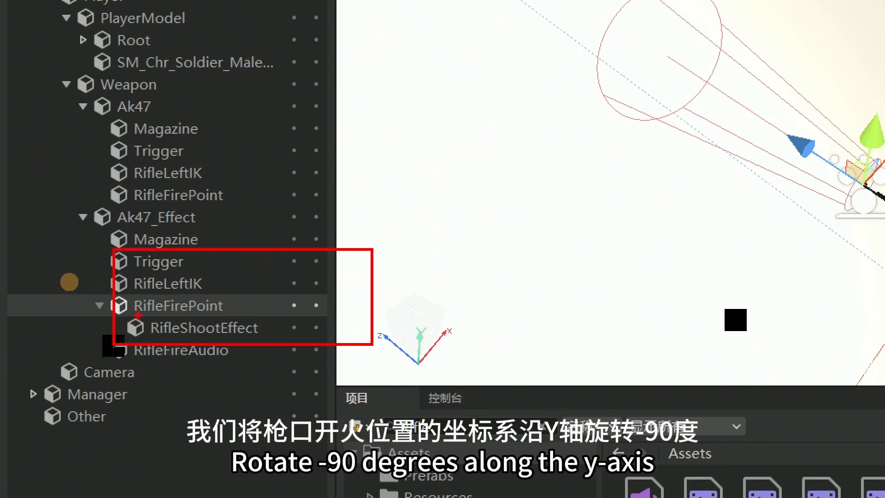
{"action": "key", "text": "Escape"}
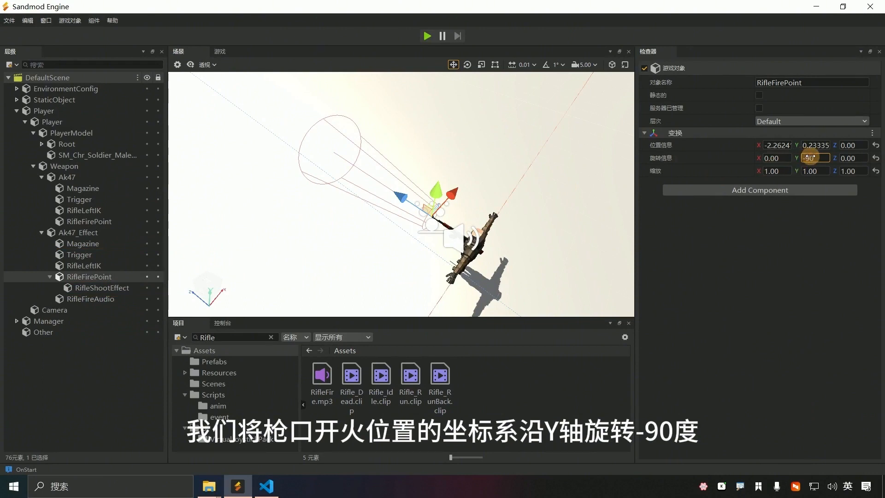
{"action": "left_click", "coordinate": [813, 159]}
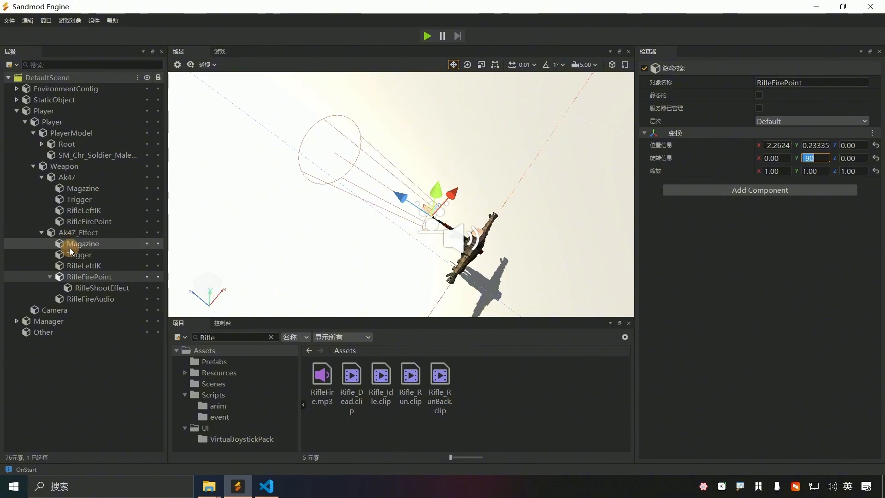
{"action": "left_click", "coordinate": [100, 288]}
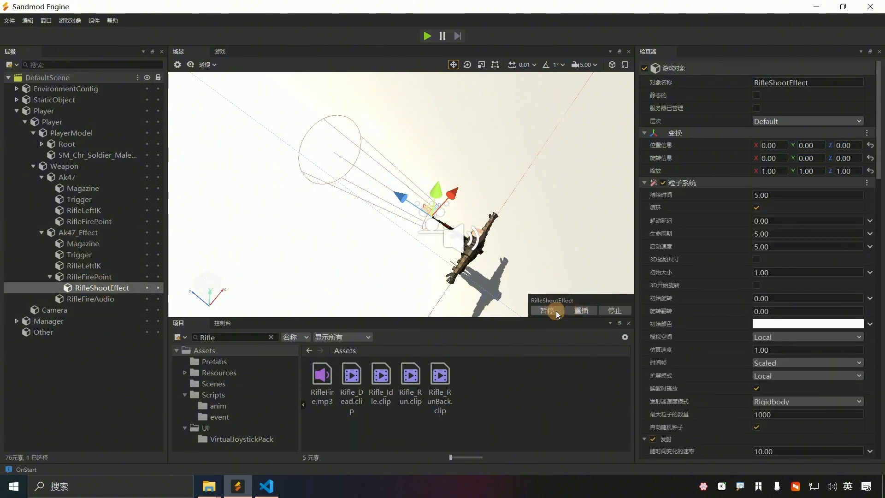
Step: Replay the RifleShootEffect particles and orbit the scene view up toward the horizon
{"action": "left_click", "coordinate": [576, 311]}
{"action": "right_click_drag", "start_coordinate": [462, 264], "coordinate": [443, 223]}
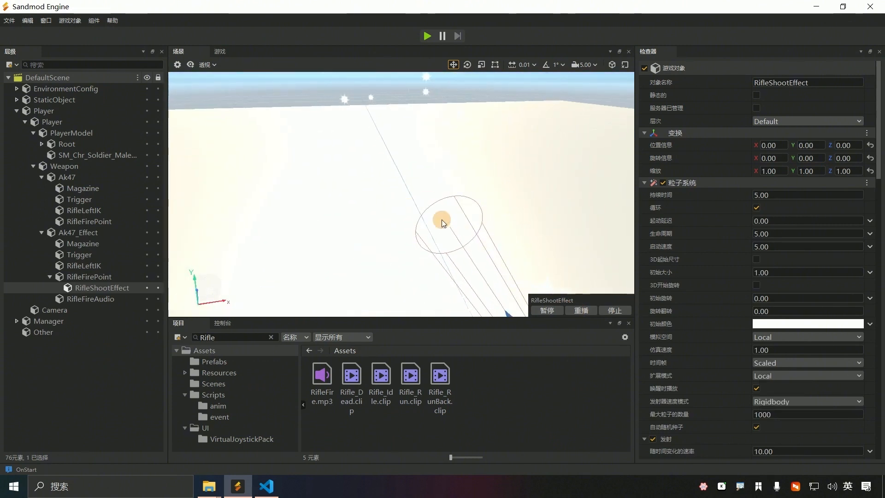
{"action": "key", "text": "ctrl+f"}
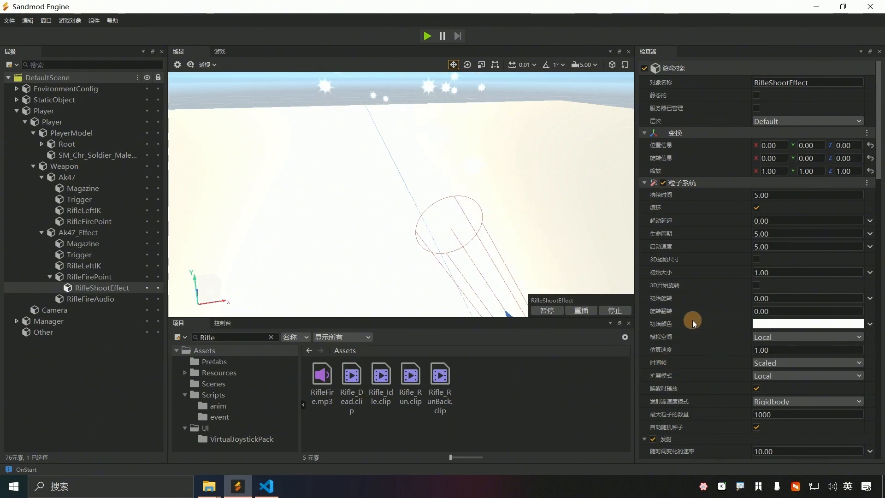
{"action": "scroll", "coordinate": [679, 165], "scroll_direction": "down", "scroll_amount": 10}
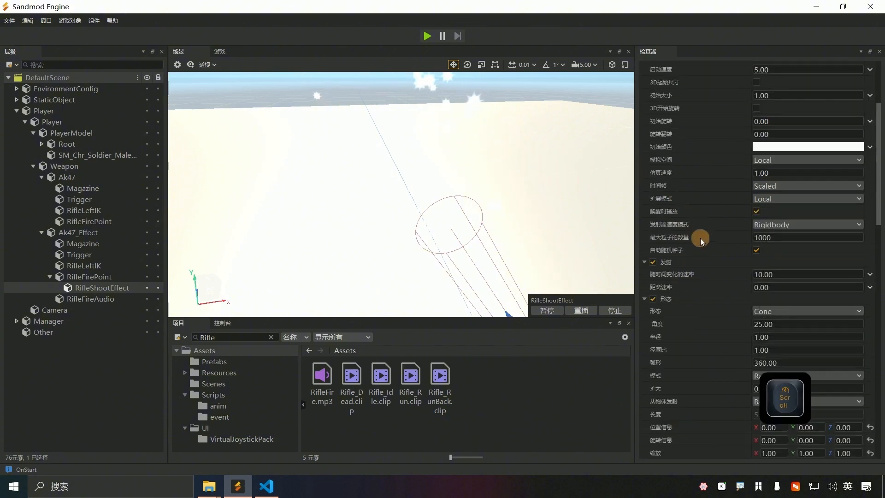
Step: Enable Color over Lifetime and switch its colour mode to Gradient
{"action": "scroll", "coordinate": [701, 248], "scroll_direction": "down", "scroll_amount": 15}
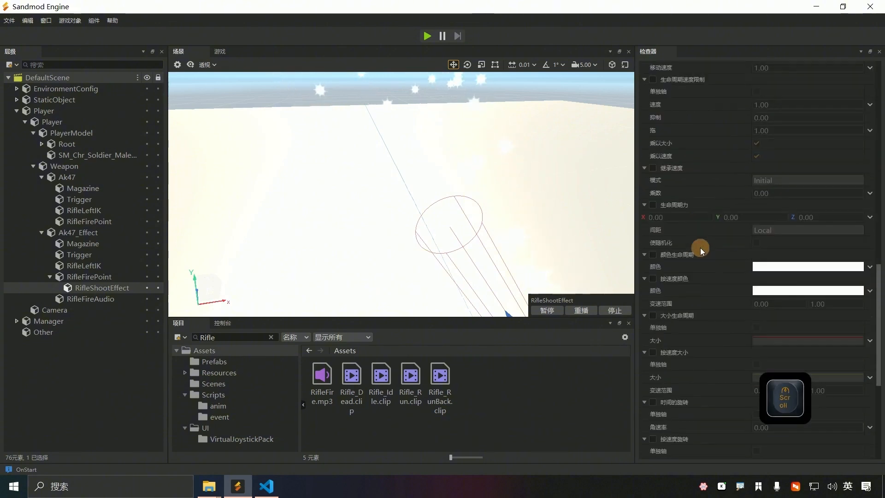
{"action": "left_click", "coordinate": [652, 202]}
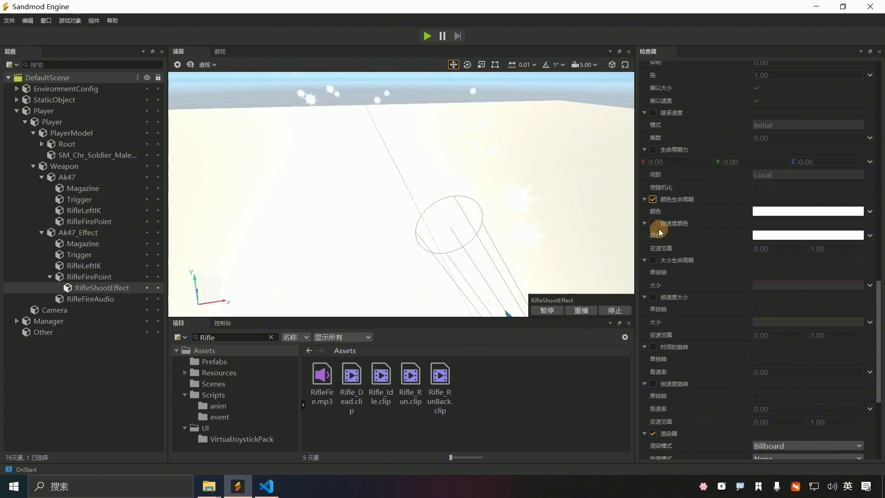
{"action": "left_click", "coordinate": [798, 214]}
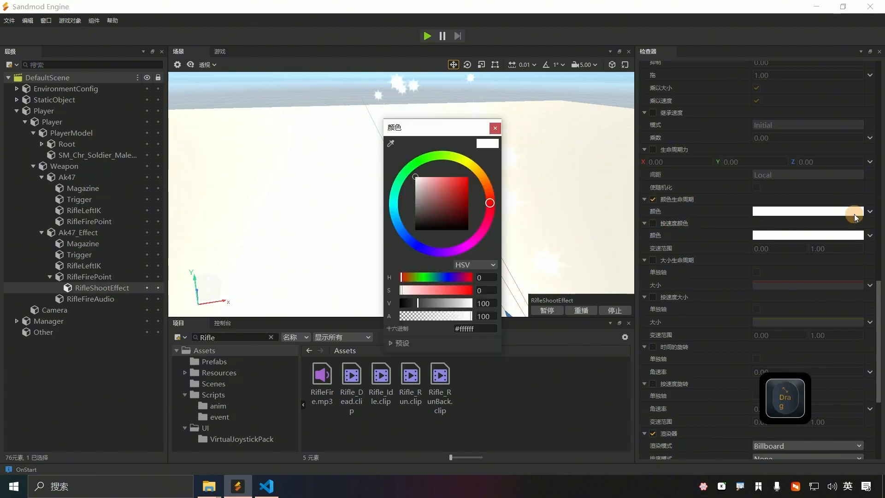
{"action": "left_click", "coordinate": [504, 137]}
{"action": "left_click", "coordinate": [870, 211]}
{"action": "left_click", "coordinate": [836, 229]}
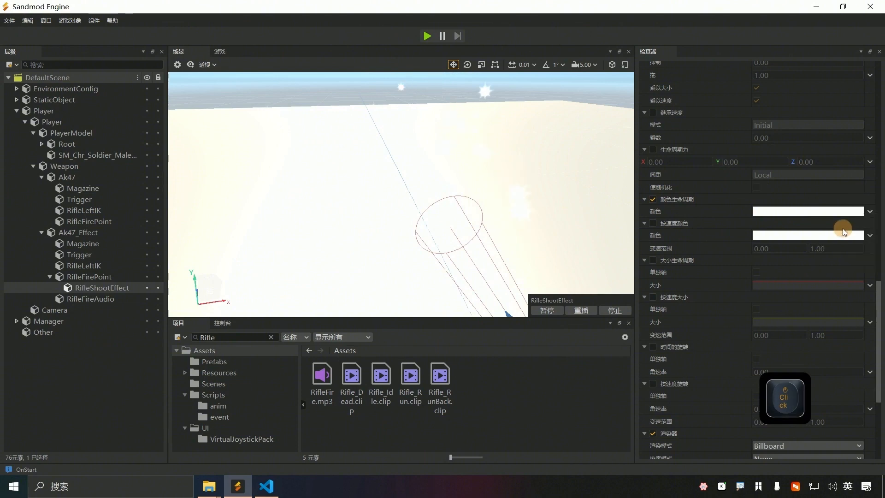
Step: Make the gradient's start key orange (235,96,31) and lower the end alpha to 187
{"action": "left_click", "coordinate": [770, 212]}
{"action": "left_click", "coordinate": [354, 251]}
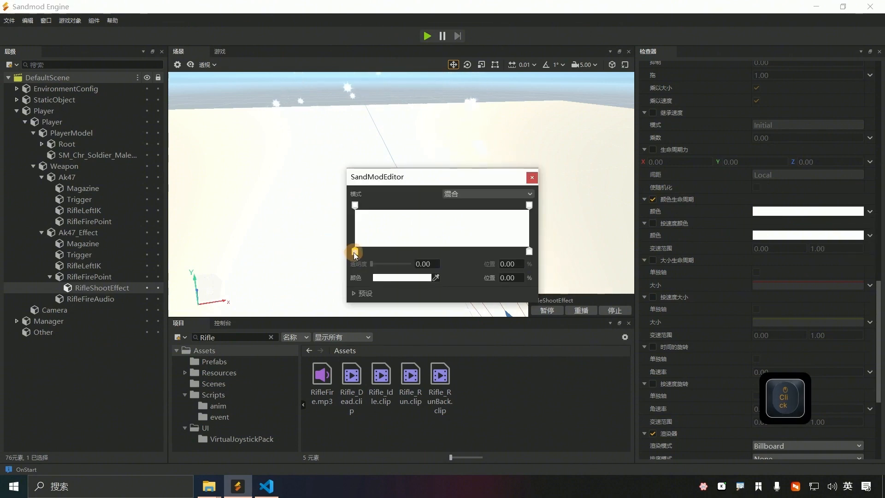
{"action": "left_click", "coordinate": [379, 278]}
{"action": "left_click", "coordinate": [493, 344]}
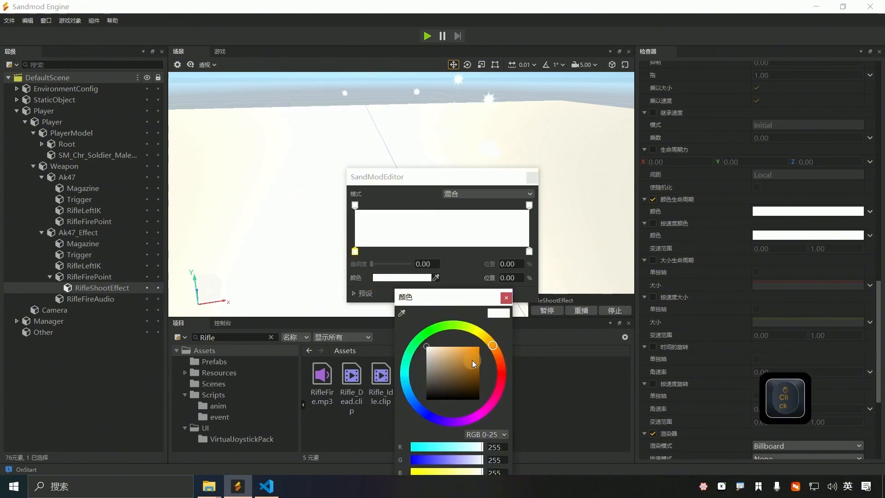
{"action": "left_click", "coordinate": [476, 352]}
{"action": "left_click_drag", "start_coordinate": [497, 349], "coordinate": [500, 368]}
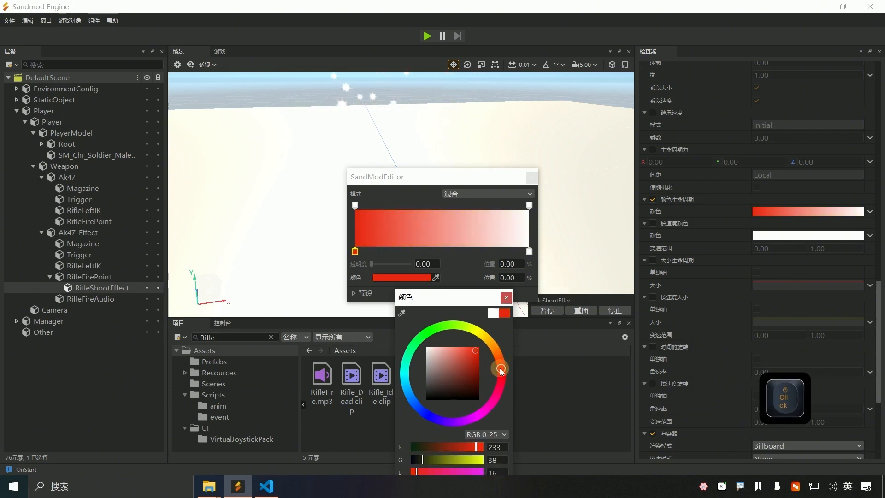
{"action": "left_click", "coordinate": [498, 357]}
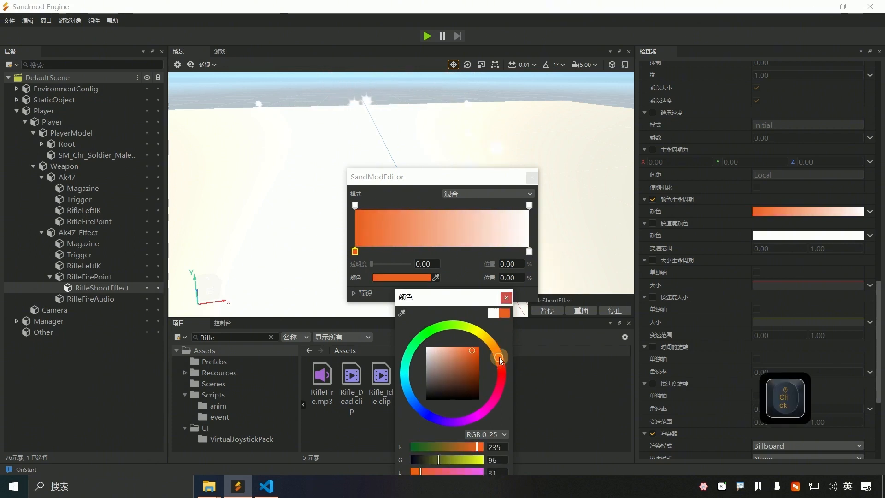
{"action": "left_click", "coordinate": [507, 297]}
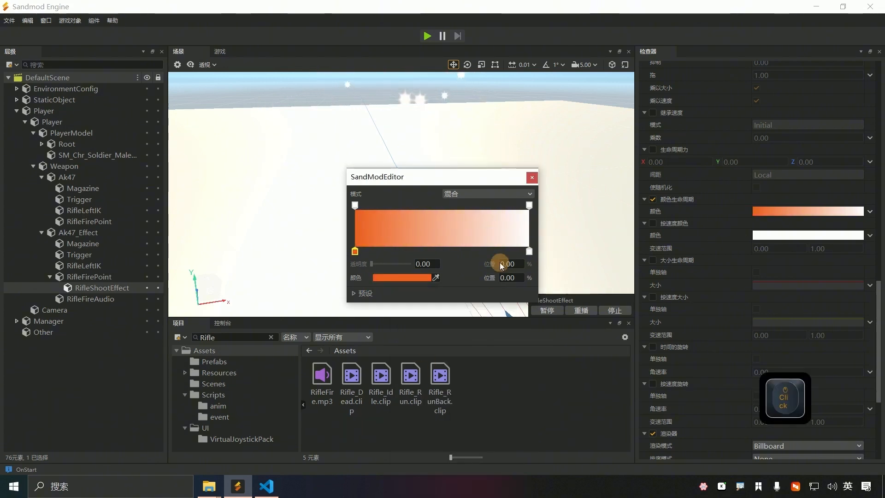
{"action": "left_click", "coordinate": [530, 206]}
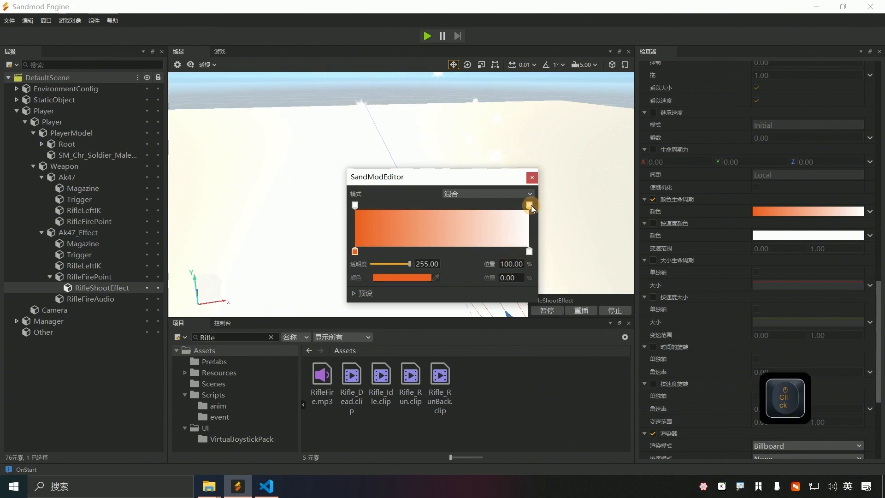
{"action": "left_click_drag", "start_coordinate": [408, 263], "coordinate": [400, 264]}
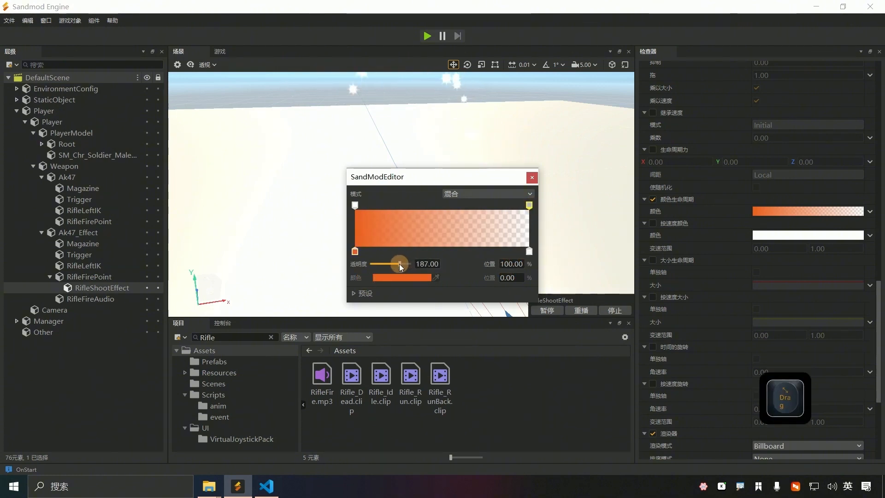
{"action": "left_click", "coordinate": [532, 177]}
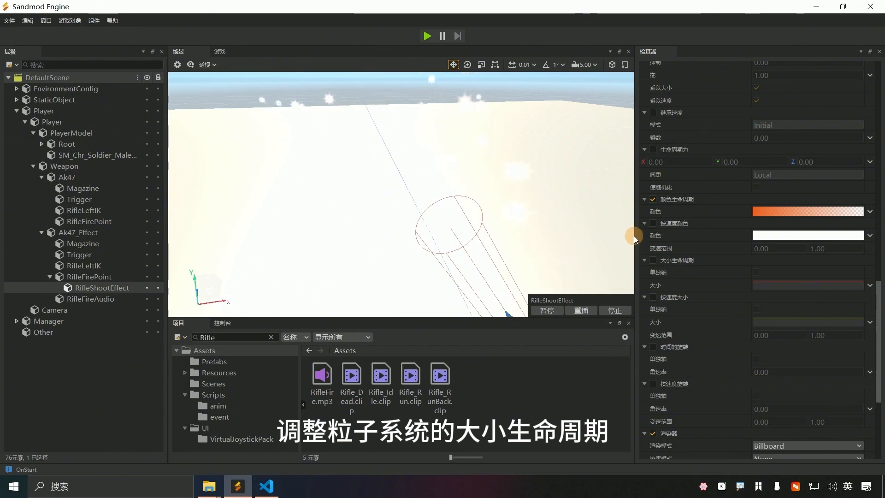
Step: Tick the Size over Lifetime module in RifleShootEffect's particle system
{"action": "left_click", "coordinate": [652, 260]}
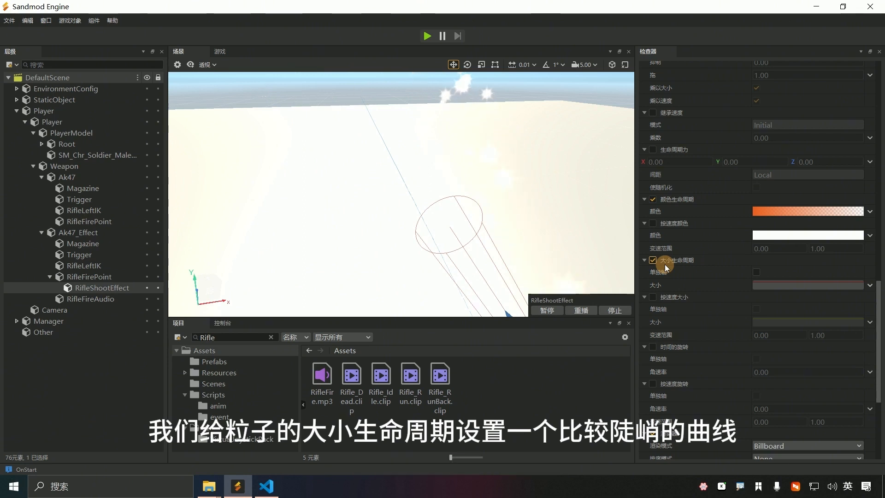
Step: Pull the size curve's end down and add a low key near 0.2 and an early peak
{"action": "left_click", "coordinate": [794, 284]}
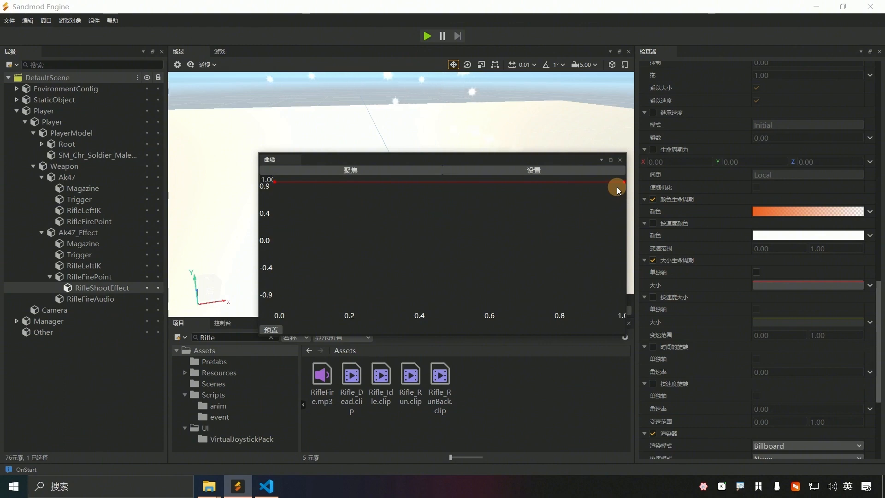
{"action": "left_click_drag", "start_coordinate": [617, 186], "coordinate": [471, 308]}
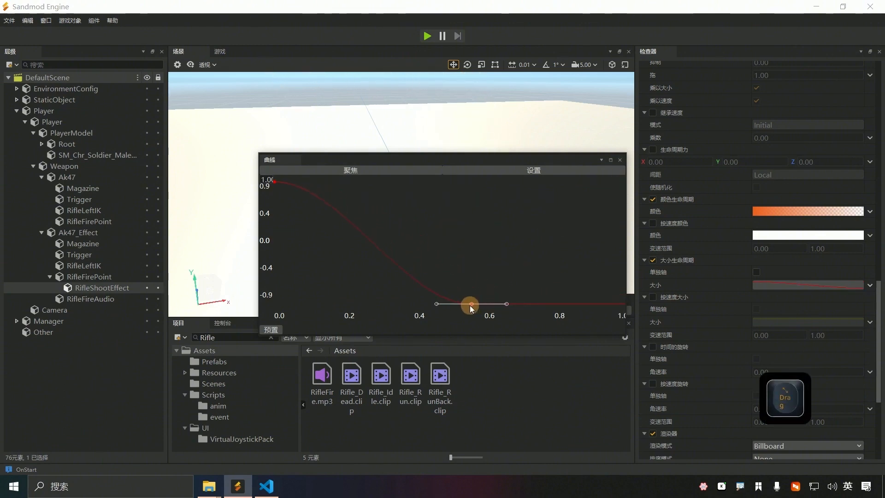
{"action": "double_click", "coordinate": [377, 248]}
{"action": "left_click_drag", "start_coordinate": [377, 248], "coordinate": [343, 286]}
{"action": "left_click", "coordinate": [286, 190]}
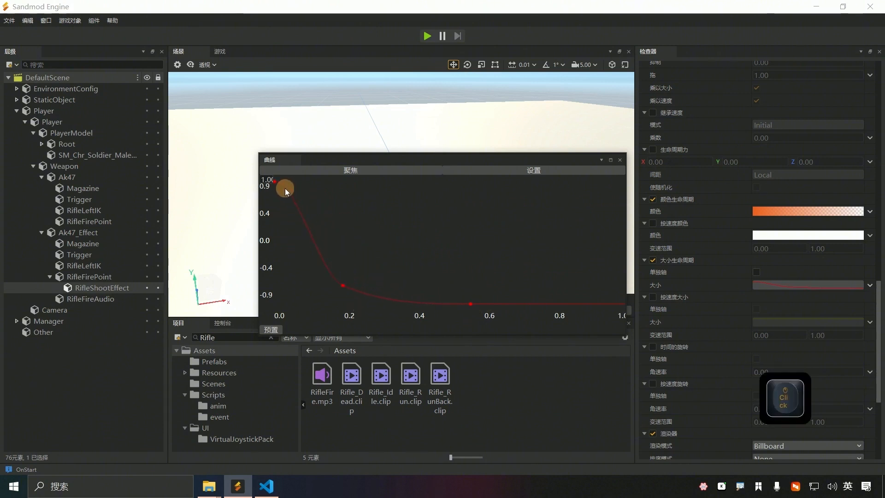
{"action": "double_click", "coordinate": [284, 188]}
{"action": "left_click", "coordinate": [274, 182]}
{"action": "left_click_drag", "start_coordinate": [274, 183], "coordinate": [275, 232]}
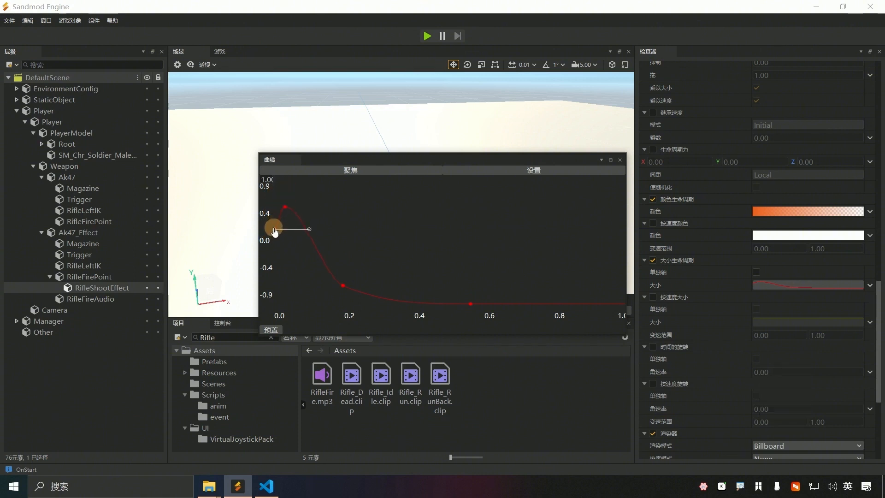
Step: Steepen the tangents at the peak and low key so the size drops sharply
{"action": "left_click", "coordinate": [344, 286]}
{"action": "left_click_drag", "start_coordinate": [330, 253], "coordinate": [332, 282]}
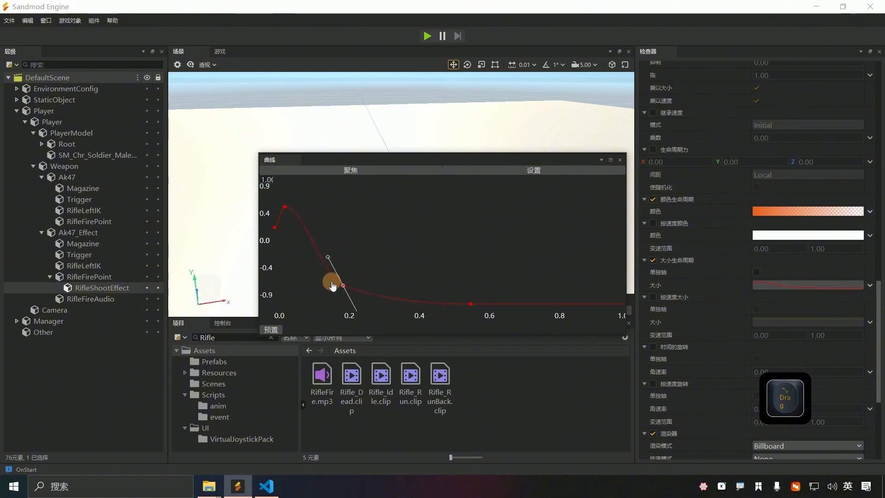
{"action": "left_click", "coordinate": [286, 209]}
{"action": "left_click_drag", "start_coordinate": [319, 212], "coordinate": [334, 237]}
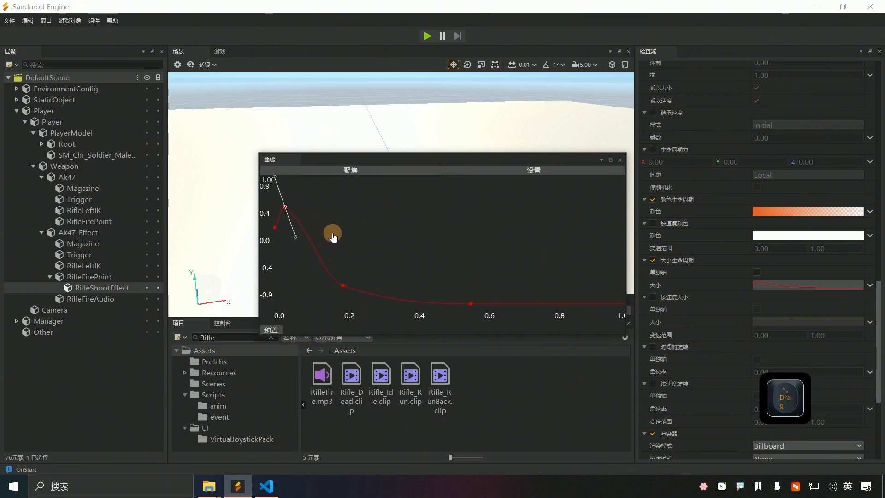
{"action": "left_click", "coordinate": [341, 286]}
{"action": "left_click_drag", "start_coordinate": [342, 286], "coordinate": [340, 289]}
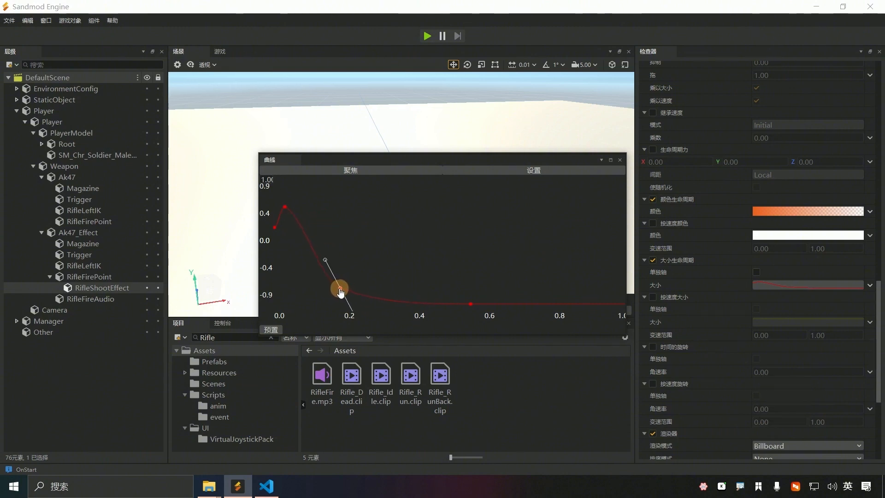
{"action": "left_click_drag", "start_coordinate": [325, 259], "coordinate": [328, 288]}
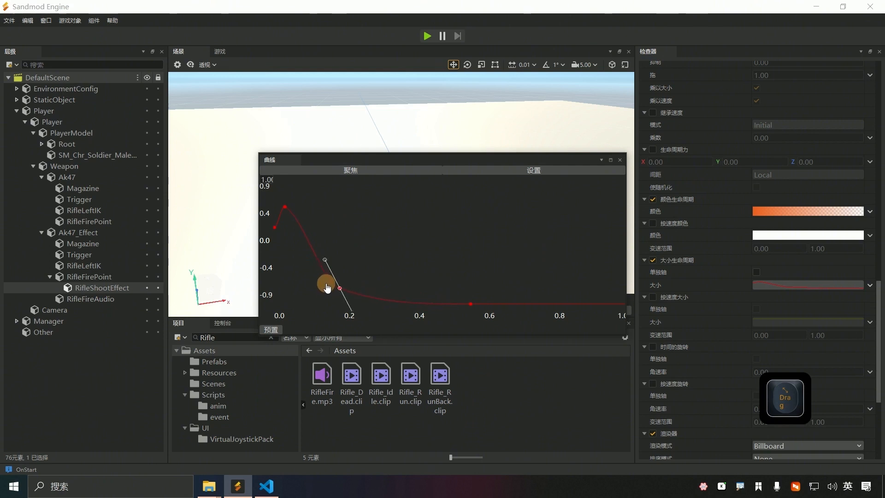
{"action": "left_click", "coordinate": [619, 159]}
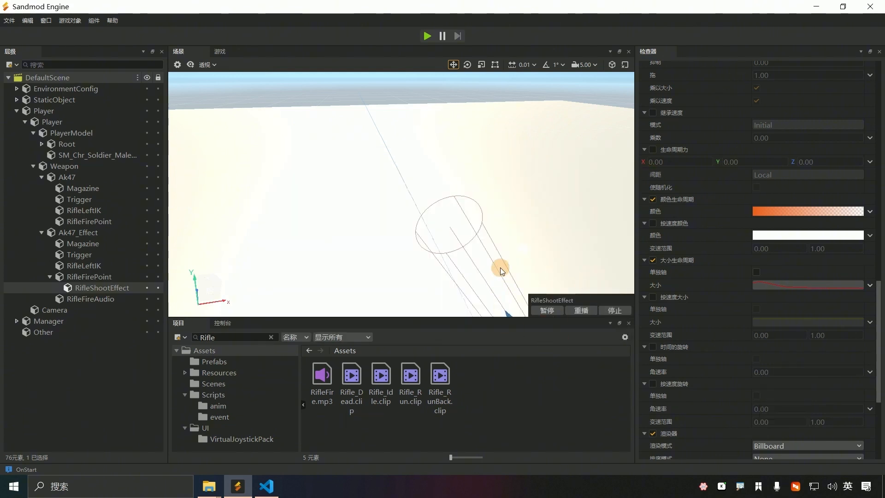
Step: Select RifleShootEffect and set its Scale X, Y and Z to 0.5
{"action": "scroll", "coordinate": [499, 267], "scroll_direction": "down", "scroll_amount": 5}
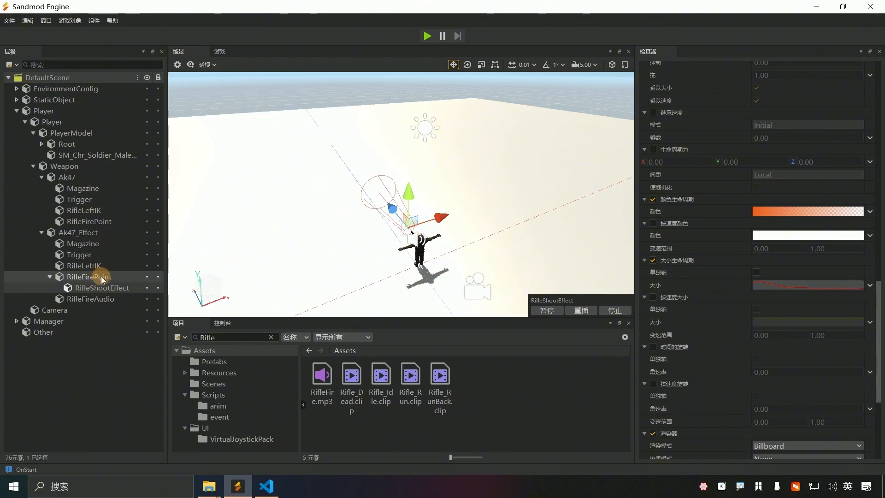
{"action": "left_click", "coordinate": [119, 288]}
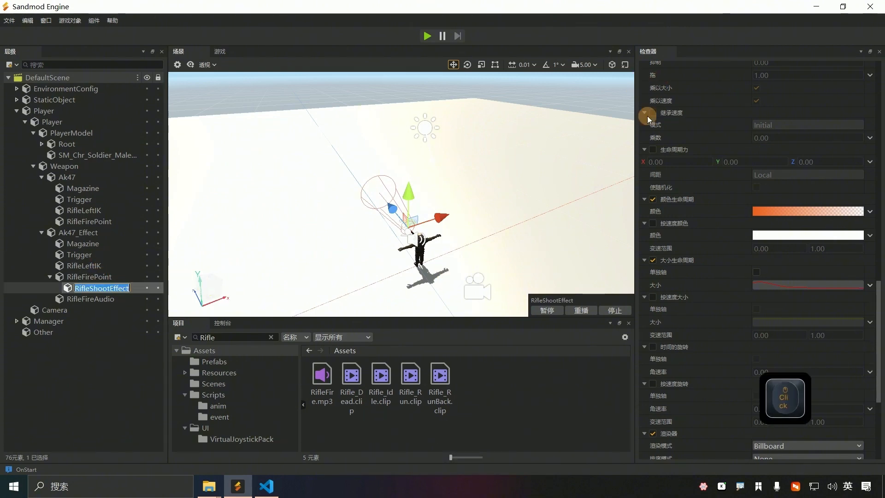
{"action": "scroll", "coordinate": [744, 161], "scroll_direction": "up", "scroll_amount": 10}
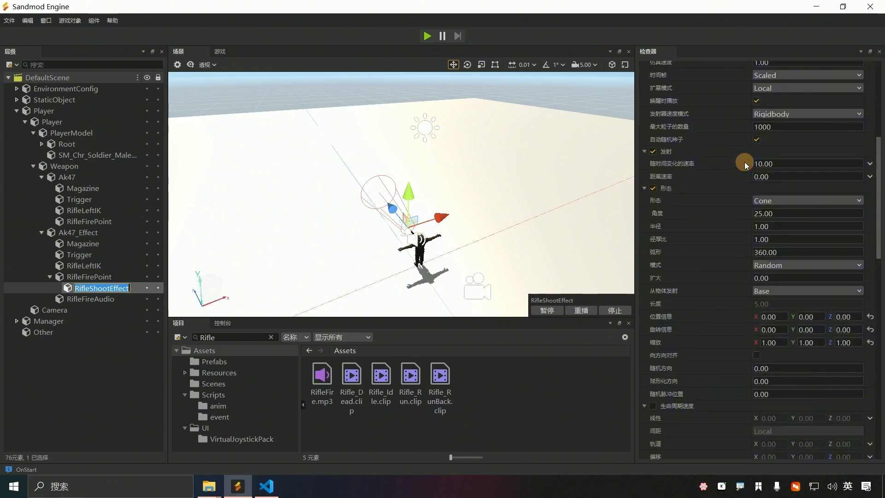
{"action": "scroll", "coordinate": [780, 208], "scroll_direction": "up", "scroll_amount": 6}
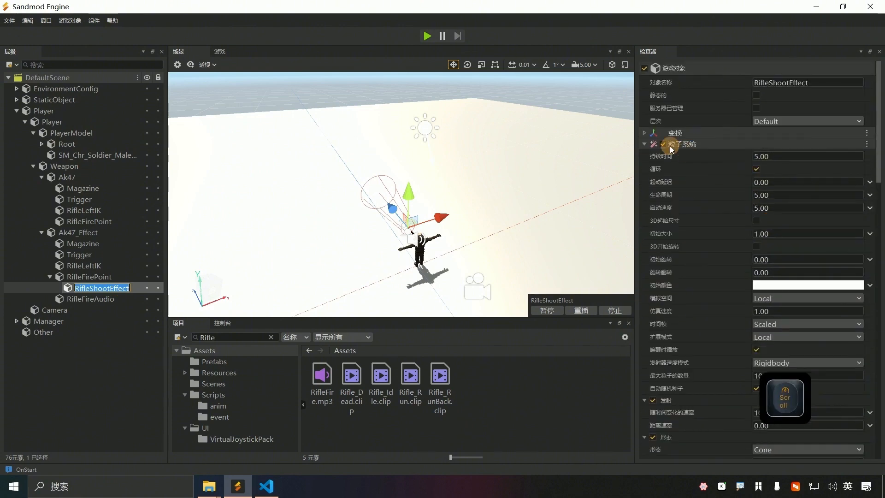
{"action": "left_click", "coordinate": [644, 133]}
{"action": "left_click", "coordinate": [775, 170]}
{"action": "type", "text": "0.5"}
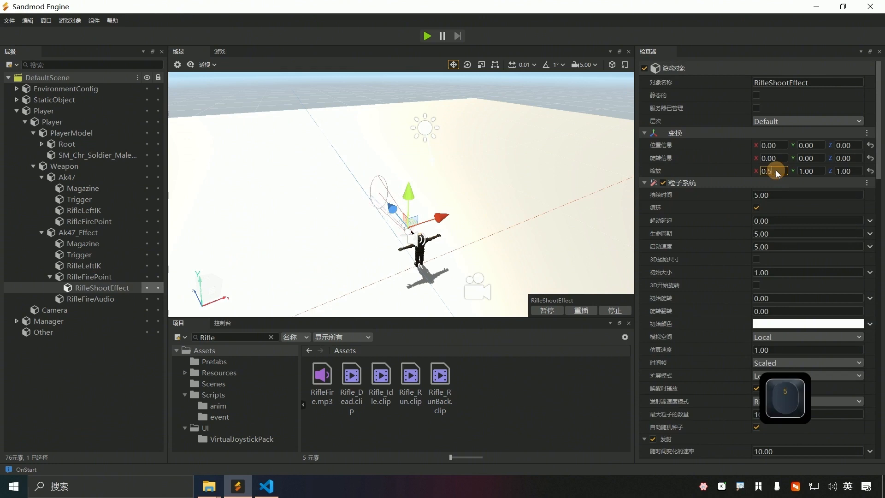
{"action": "left_click", "coordinate": [811, 173]}
{"action": "type", "text": "0.5"}
{"action": "left_click", "coordinate": [853, 172]}
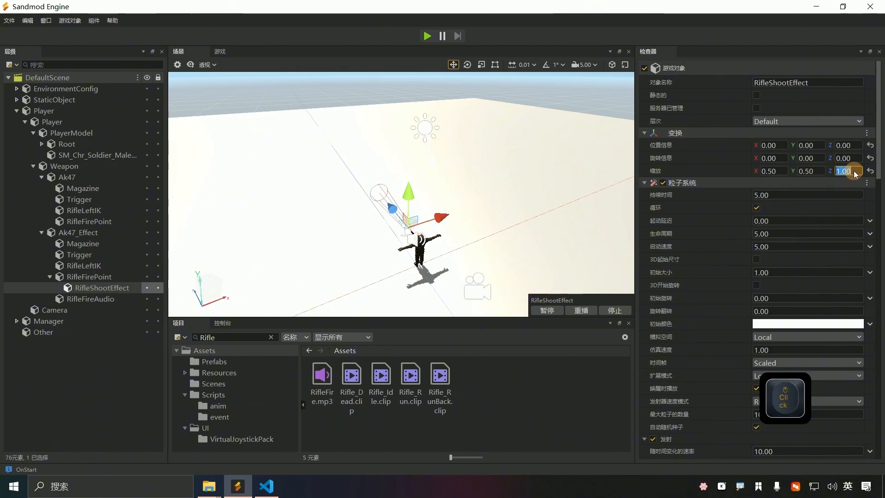
{"action": "type", "text": "0.5"}
{"action": "key", "text": "Return"}
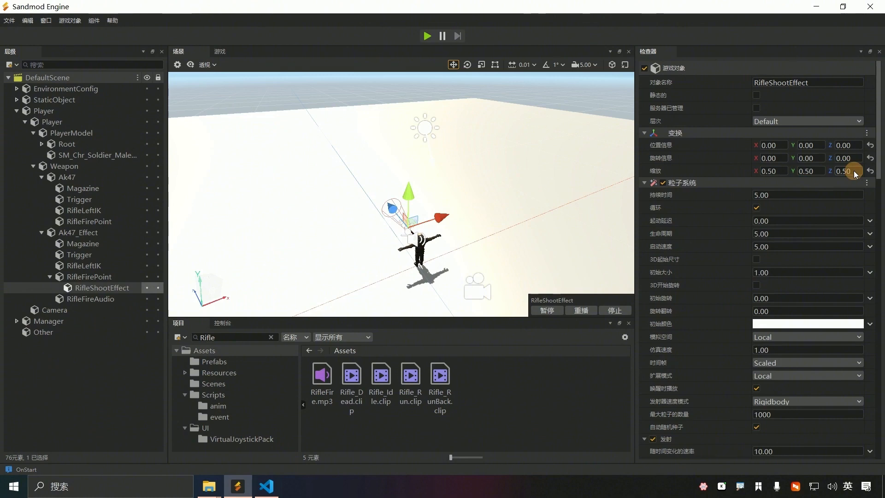
{"action": "key", "text": "q"}
{"action": "right_click_drag", "start_coordinate": [380, 225], "coordinate": [401, 194]}
Step: Focus the view on the effect and set the particle Duration to 0.10
{"action": "key", "text": "e"}
{"action": "key", "text": "a"}
{"action": "key", "text": "a"}
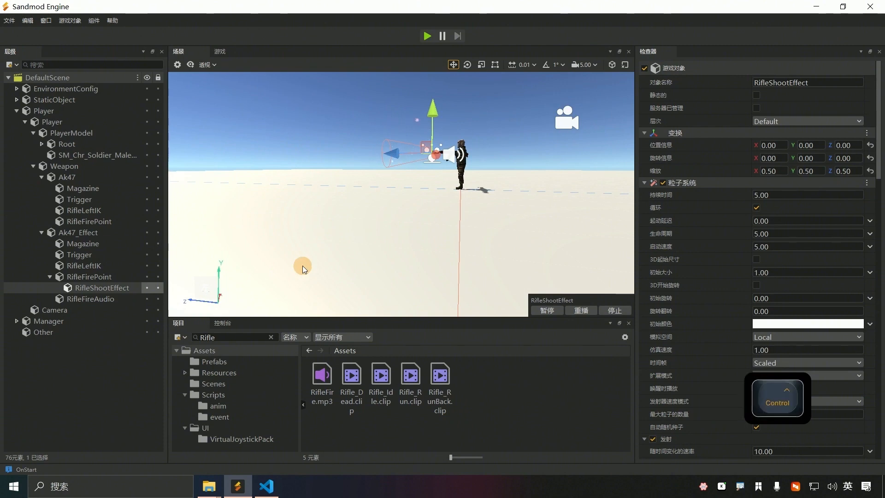
{"action": "key", "text": "ctrl+f"}
{"action": "key", "text": "ctrl+f"}
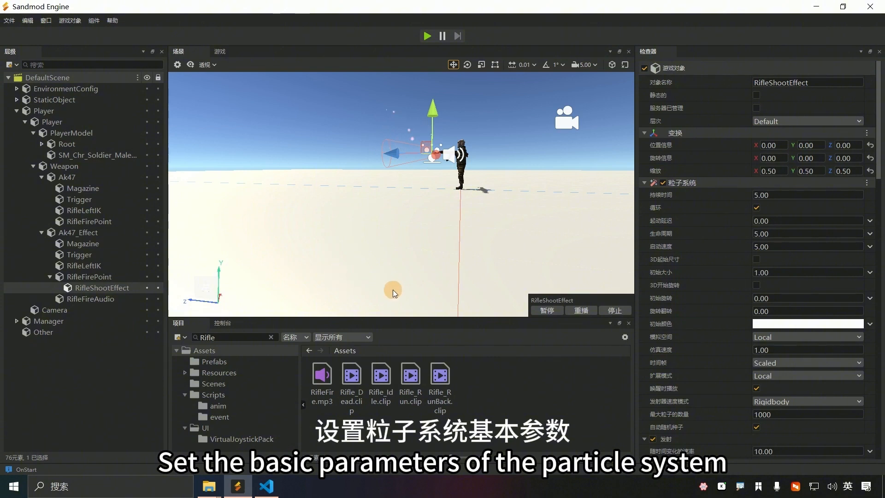
{"action": "left_click", "coordinate": [766, 193]}
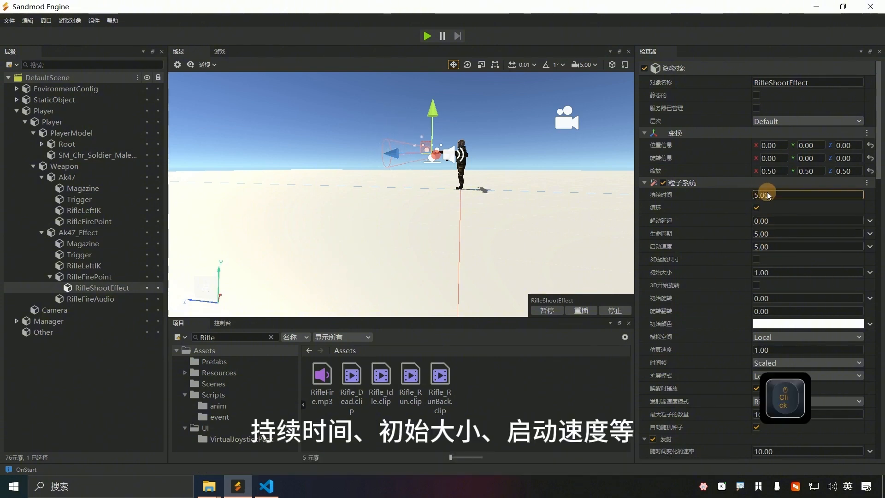
{"action": "key", "text": "Delete"}
{"action": "type", "text": "0."}
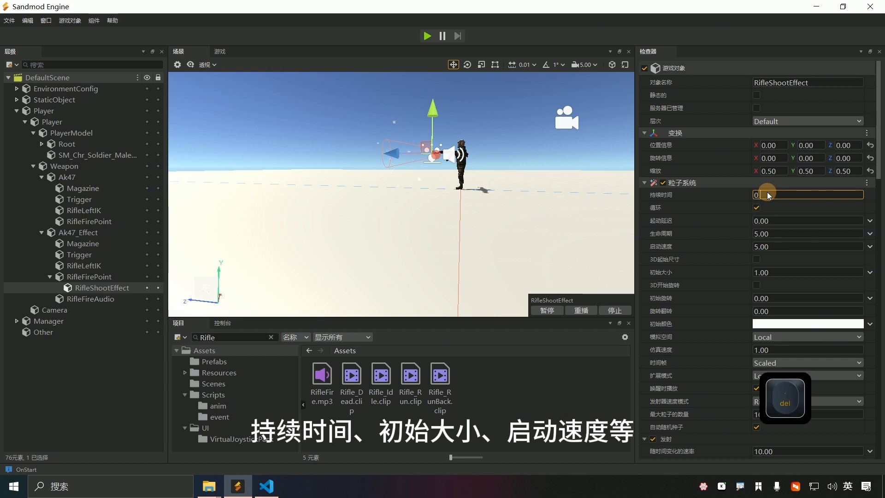
{"action": "type", "text": "1"}
{"action": "key", "text": "Return"}
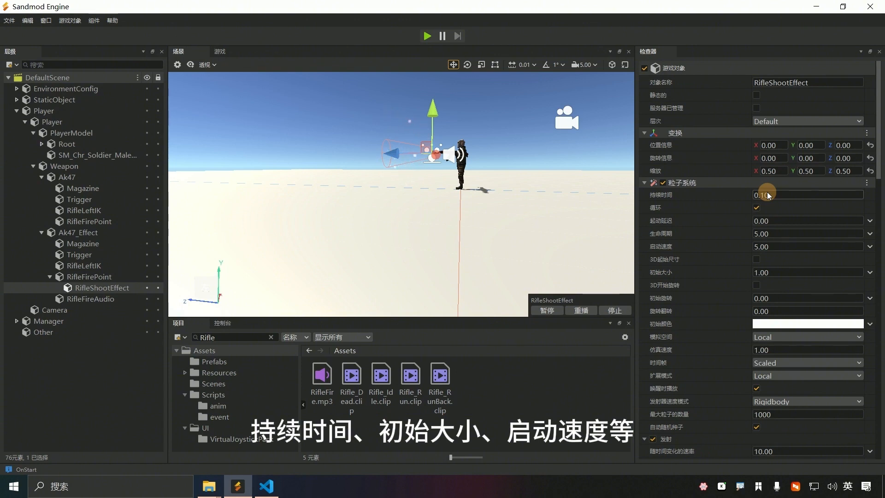
Step: Set Start Speed to 10 and Start Size to 0.2
{"action": "left_click", "coordinate": [765, 245]}
{"action": "type", "text": "10"}
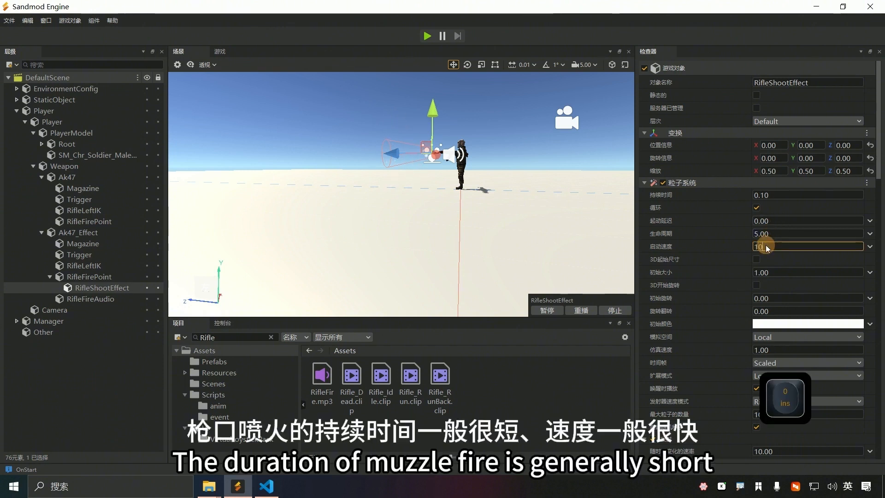
{"action": "key", "text": "Return"}
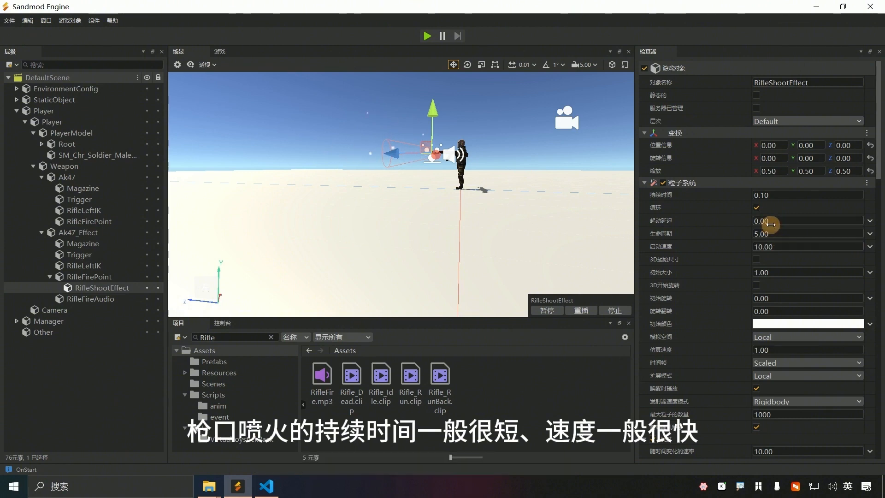
{"action": "left_click", "coordinate": [765, 273]}
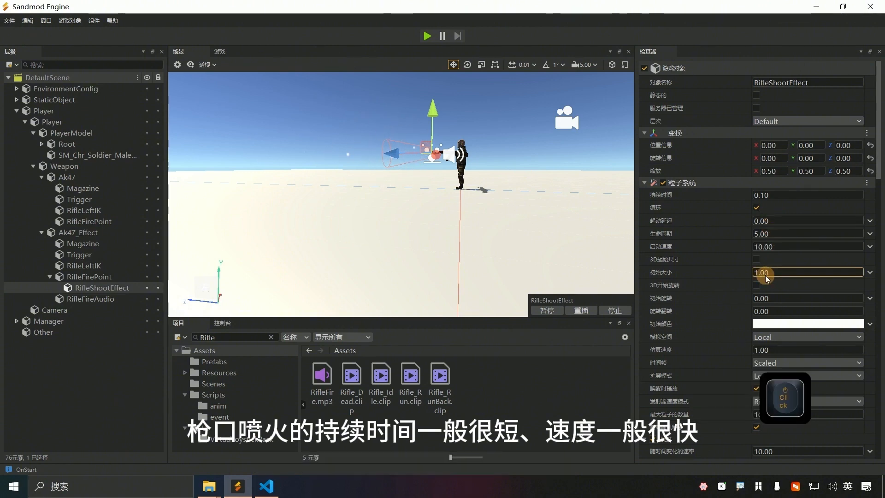
{"action": "double_click", "coordinate": [772, 273]}
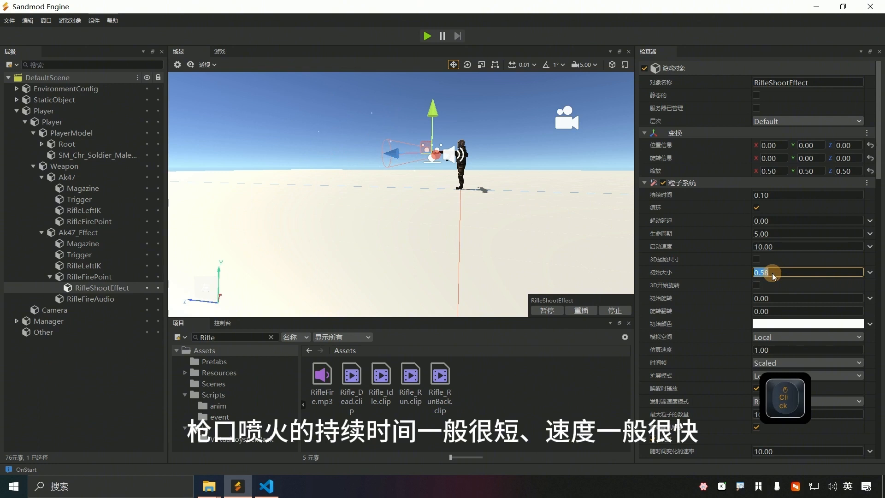
{"action": "type", "text": "0.2"}
{"action": "key", "text": "Return"}
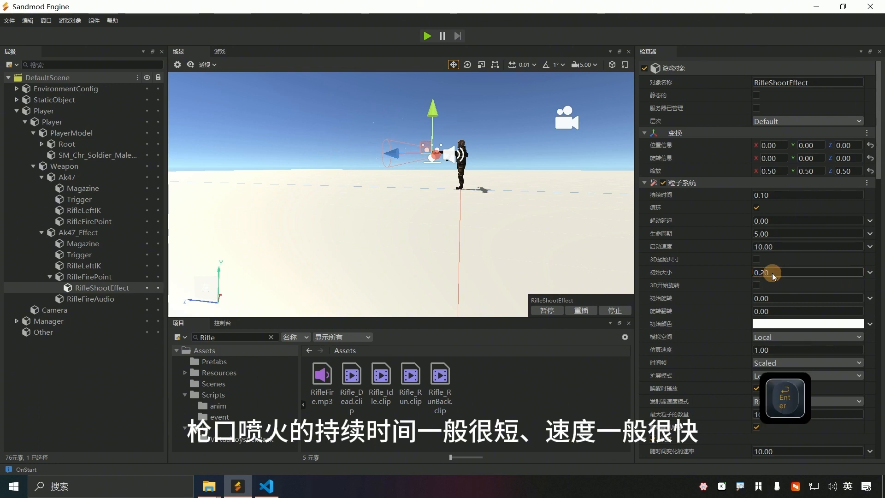
Step: Preview the burst, test looping off then on, restore Start Size 0.2, and save
{"action": "scroll", "coordinate": [442, 160], "scroll_direction": "up", "scroll_amount": 4}
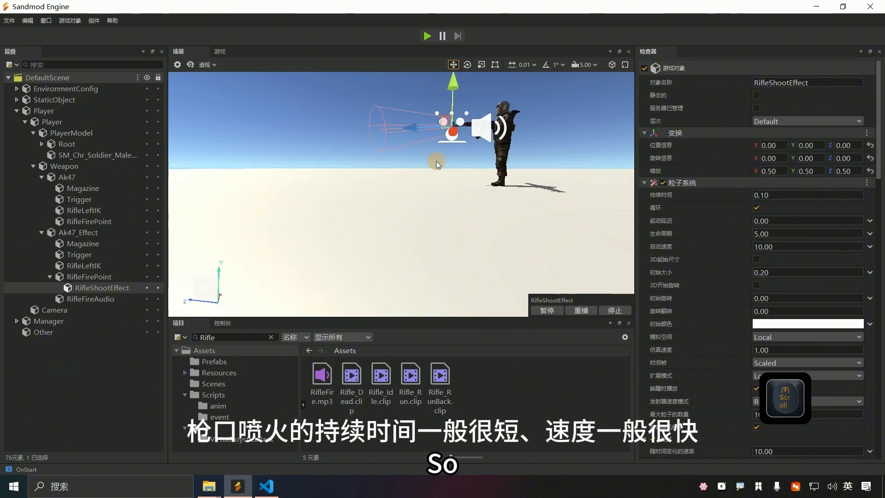
{"action": "left_click", "coordinate": [579, 310]}
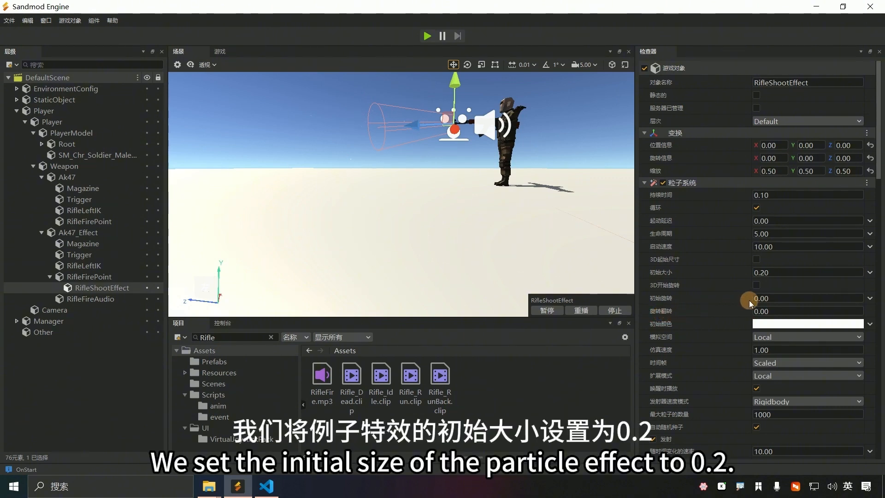
{"action": "double_click", "coordinate": [772, 272]}
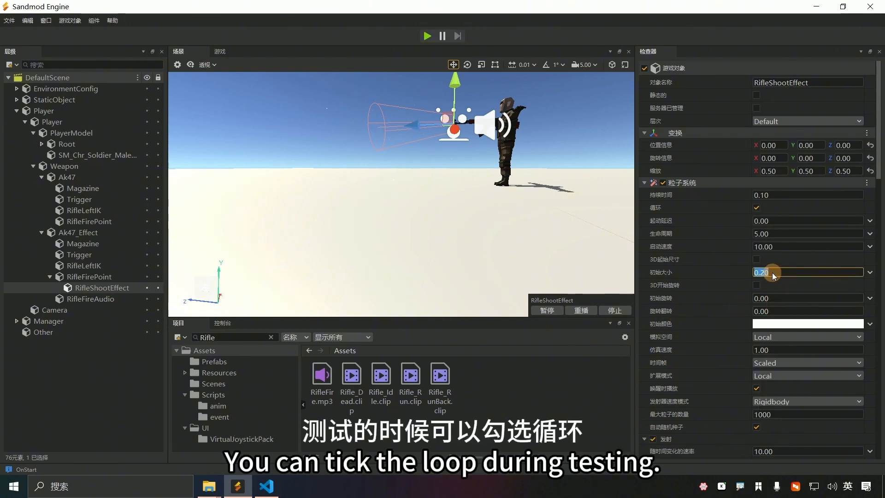
{"action": "left_click", "coordinate": [756, 207]}
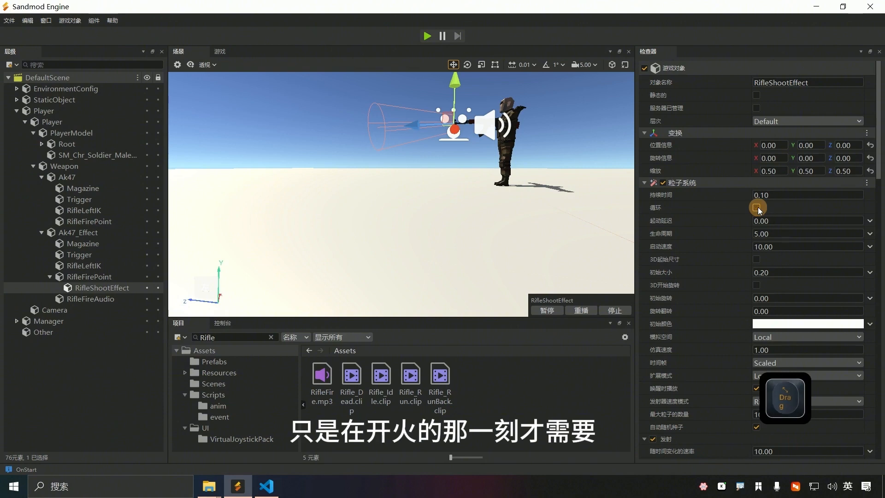
{"action": "left_click", "coordinate": [757, 207]}
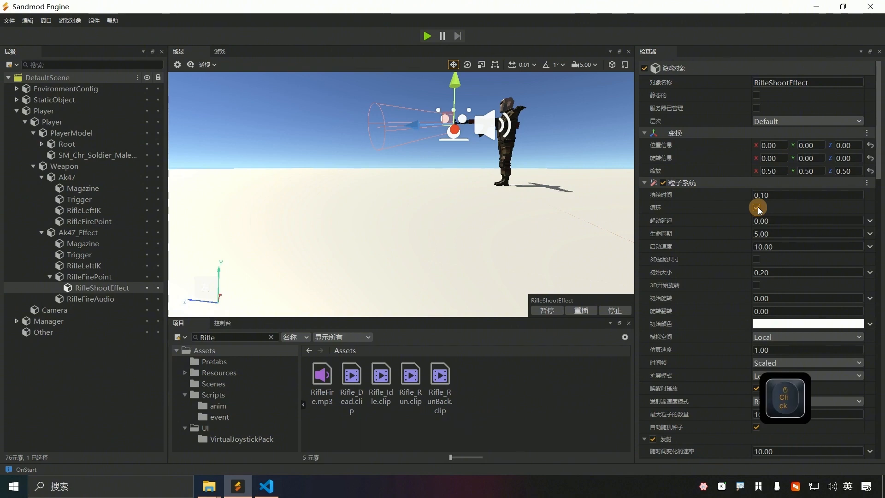
{"action": "left_click_drag", "start_coordinate": [769, 274], "coordinate": [749, 277]}
{"action": "left_click", "coordinate": [578, 310]}
{"action": "left_click", "coordinate": [768, 274]}
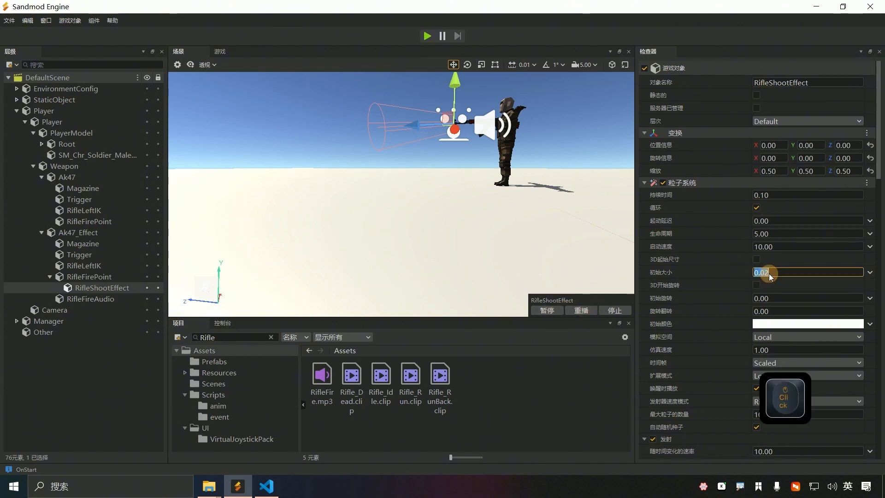
{"action": "type", "text": "0.2"}
{"action": "key", "text": "Return"}
{"action": "key", "text": "ctrl+s"}
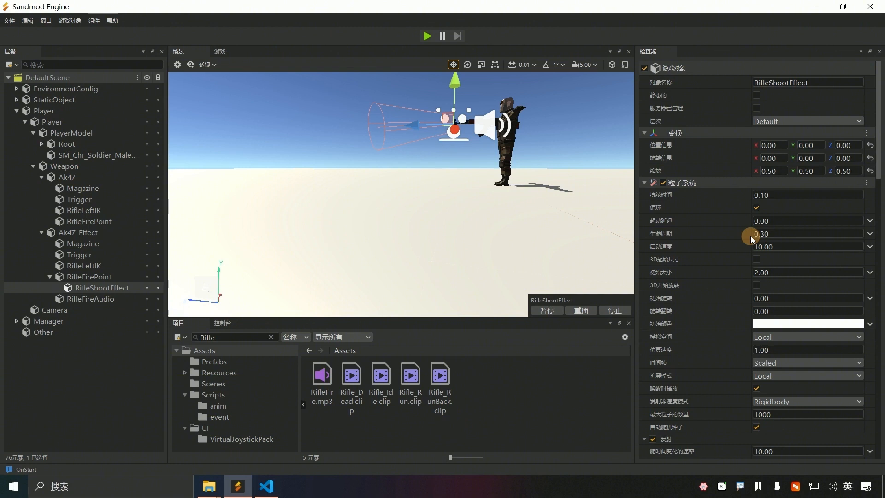
{"action": "key", "text": "f"}
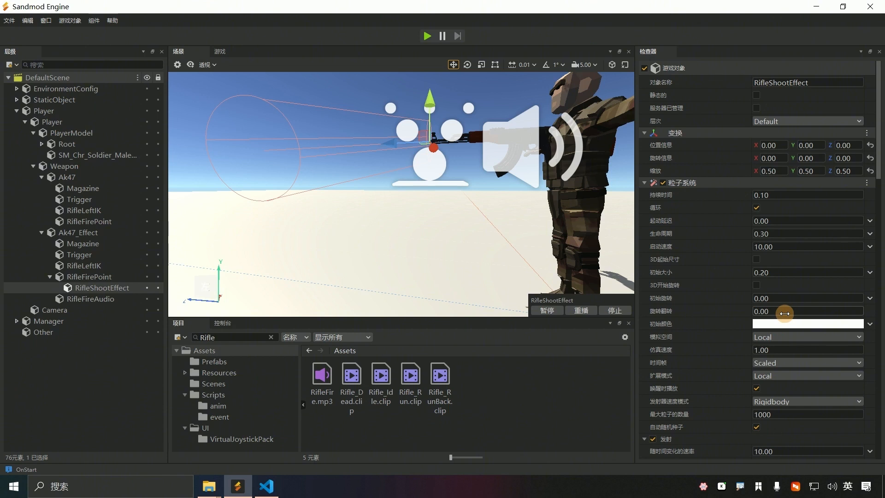
Step: Set the emission Rate over Time to 50
{"action": "scroll", "coordinate": [784, 313], "scroll_direction": "down", "scroll_amount": 3}
{"action": "left_click_drag", "start_coordinate": [775, 313], "coordinate": [816, 308]}
{"action": "left_click", "coordinate": [789, 313]}
{"action": "type", "text": "50"}
{"action": "key", "text": "Return"}
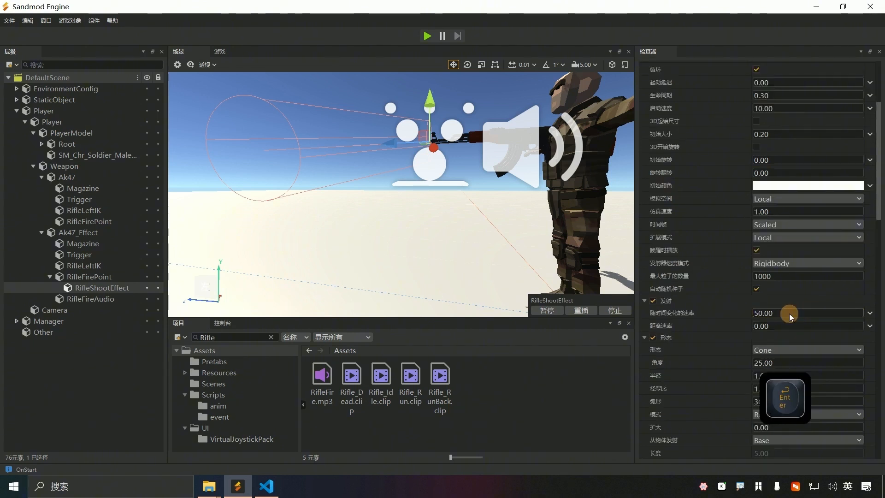
Step: Narrow the Cone emitter's angle and reduce its radius thickness
{"action": "scroll", "coordinate": [707, 341], "scroll_direction": "down", "scroll_amount": 2}
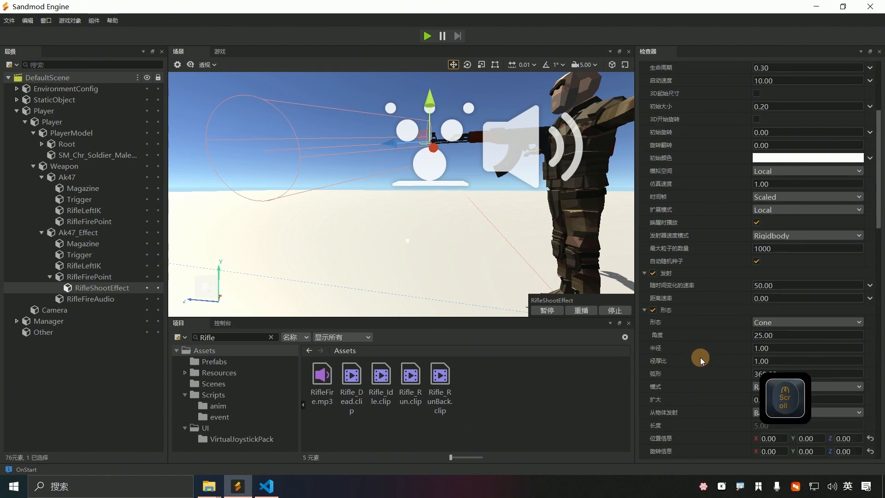
{"action": "left_click_drag", "start_coordinate": [767, 309], "coordinate": [644, 311]}
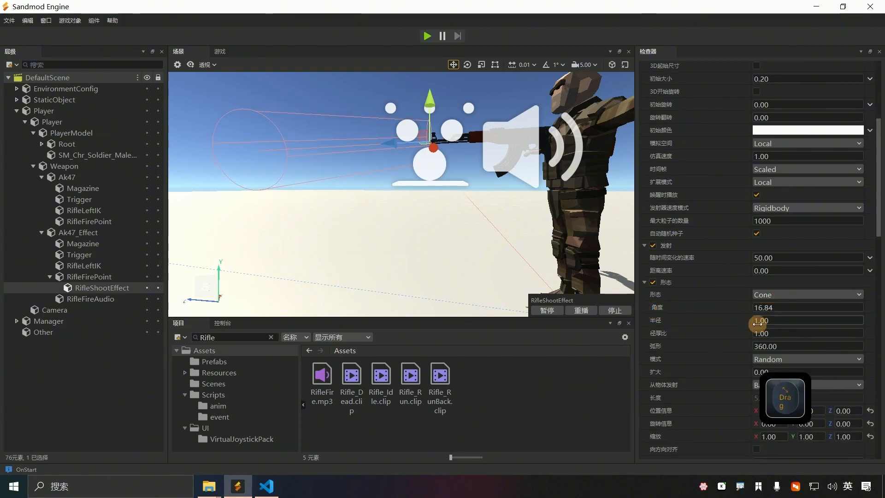
{"action": "mouse_move", "coordinate": [762, 334]}
{"action": "left_mouse_down"}
{"action": "mouse_move", "coordinate": [743, 332]}
{"action": "mouse_move", "coordinate": [784, 330]}
{"action": "mouse_move", "coordinate": [750, 320]}
{"action": "left_mouse_up"}
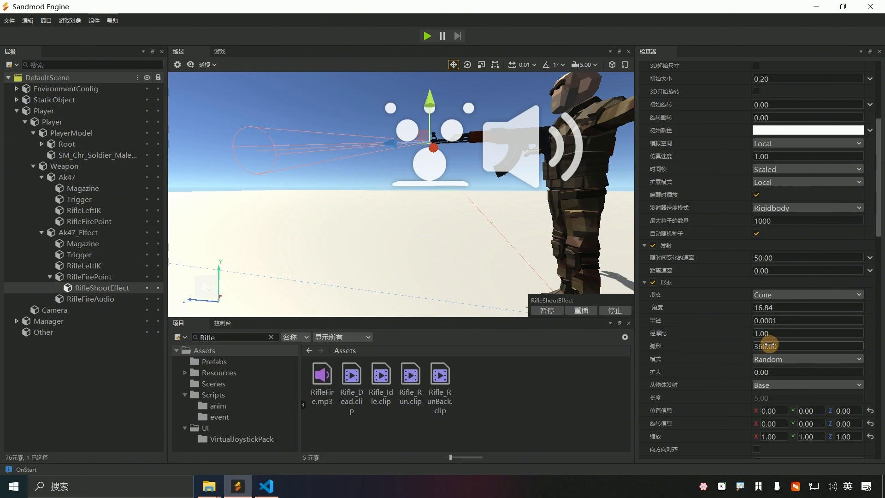
{"action": "left_click_drag", "start_coordinate": [768, 345], "coordinate": [761, 341]}
{"action": "left_click_drag", "start_coordinate": [763, 307], "coordinate": [606, 312]}
{"action": "scroll", "coordinate": [433, 138], "scroll_direction": "up", "scroll_amount": 2}
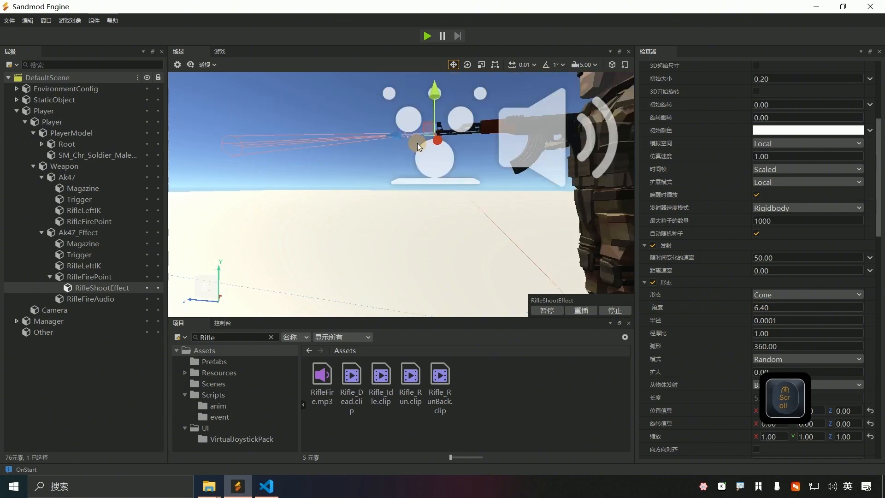
{"action": "left_click_drag", "start_coordinate": [766, 307], "coordinate": [754, 307]}
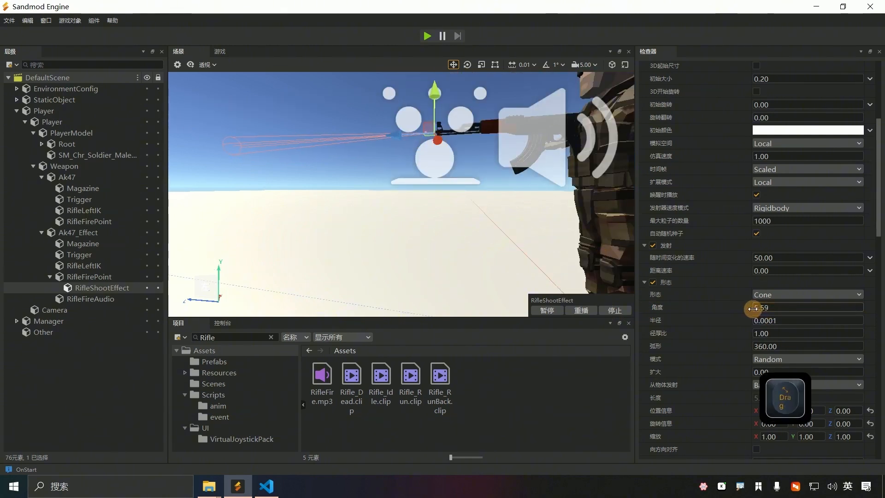
Step: Hide scene gizmos and settle the cone at angle 7.36 with radius 0.0001
{"action": "left_click", "coordinate": [190, 65]}
{"action": "left_click", "coordinate": [213, 87]}
{"action": "mouse_move", "coordinate": [766, 307]}
{"action": "left_mouse_down"}
{"action": "mouse_move", "coordinate": [757, 308]}
{"action": "mouse_move", "coordinate": [788, 306]}
{"action": "mouse_move", "coordinate": [773, 322]}
{"action": "left_mouse_up"}
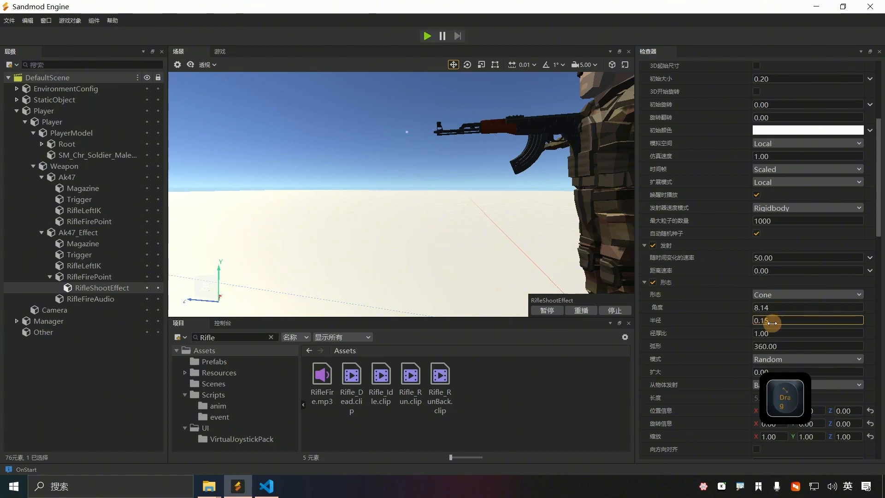
{"action": "left_click_drag", "start_coordinate": [771, 323], "coordinate": [753, 307]}
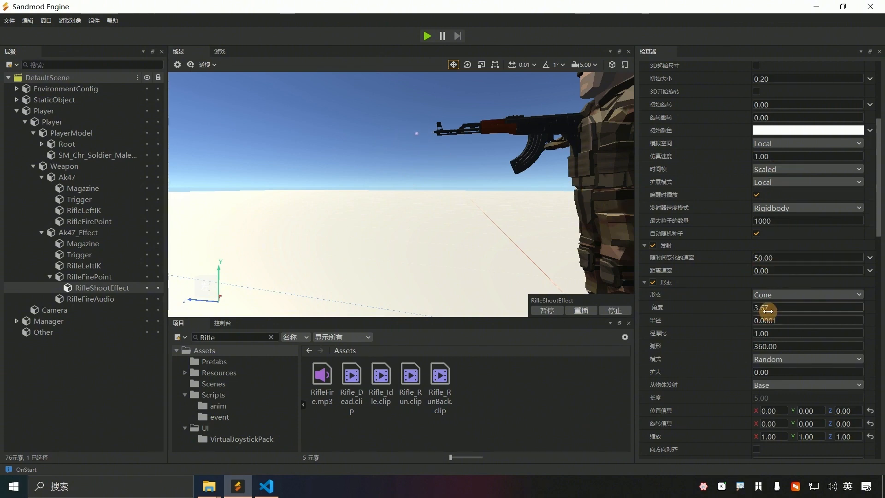
{"action": "left_click_drag", "start_coordinate": [768, 310], "coordinate": [815, 307]}
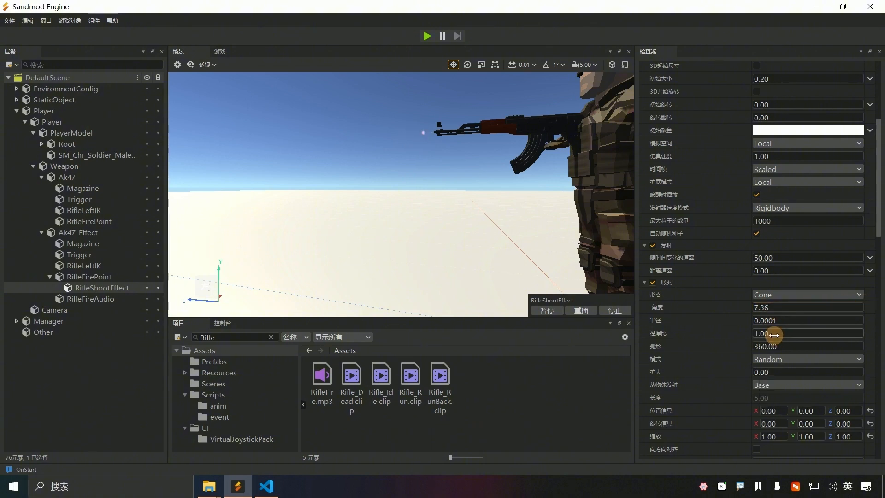
{"action": "left_click", "coordinate": [763, 320]}
{"action": "mouse_move", "coordinate": [764, 320]}
{"action": "left_mouse_down"}
{"action": "mouse_move", "coordinate": [780, 317]}
{"action": "mouse_move", "coordinate": [750, 322]}
{"action": "left_mouse_up"}
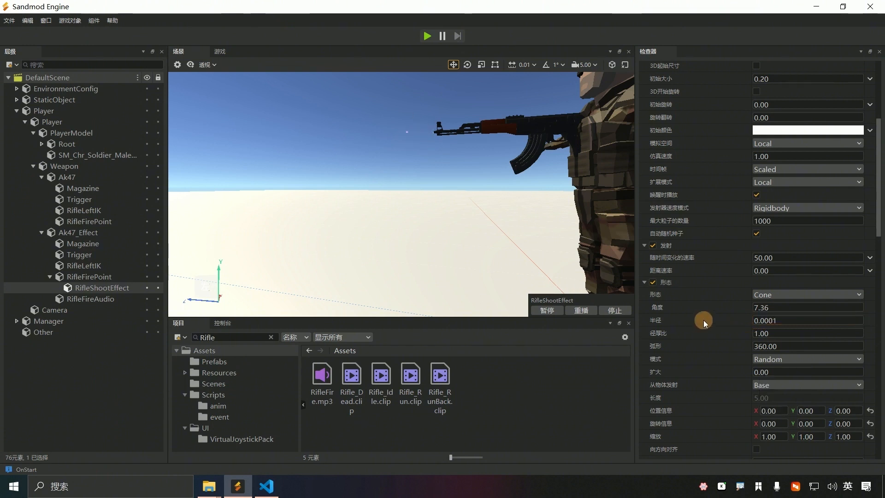
{"action": "key", "text": "ctrl+f"}
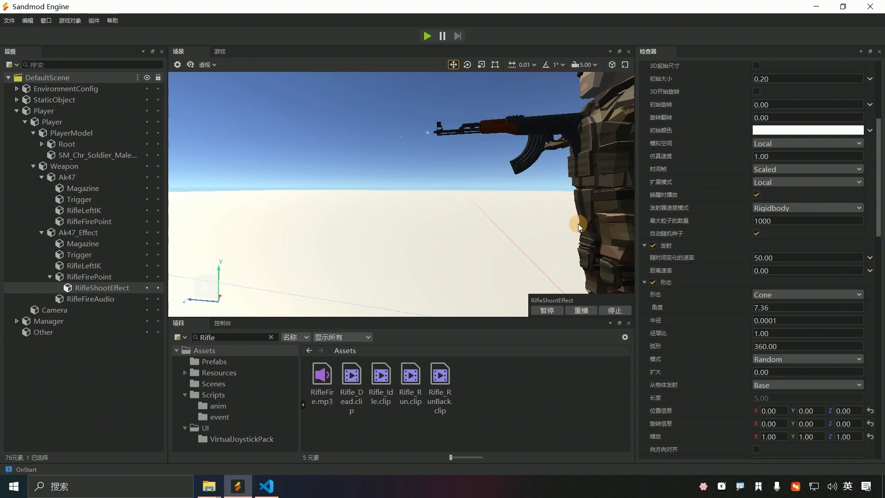
Step: Collapse the size-over-lifetime and size-by-speed modules to reach the particle material
{"action": "scroll", "coordinate": [798, 311], "scroll_direction": "down", "scroll_amount": 15}
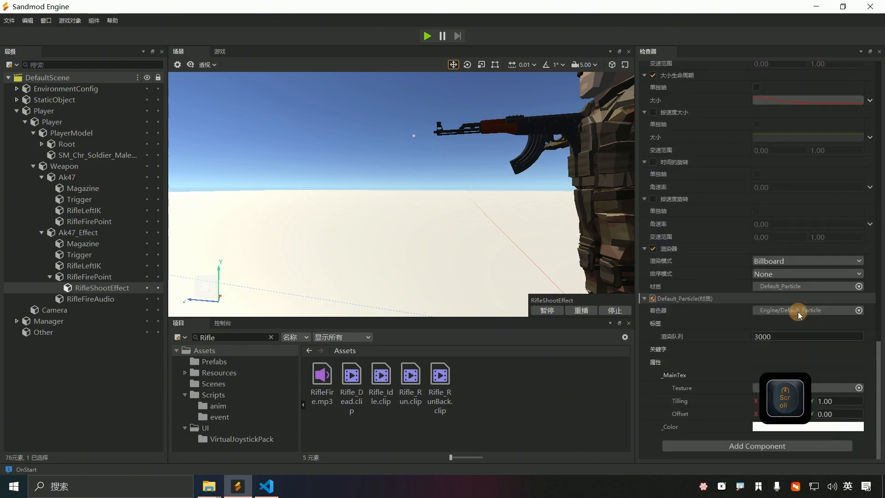
{"action": "scroll", "coordinate": [652, 225], "scroll_direction": "up", "scroll_amount": 3}
{"action": "left_click", "coordinate": [645, 130]}
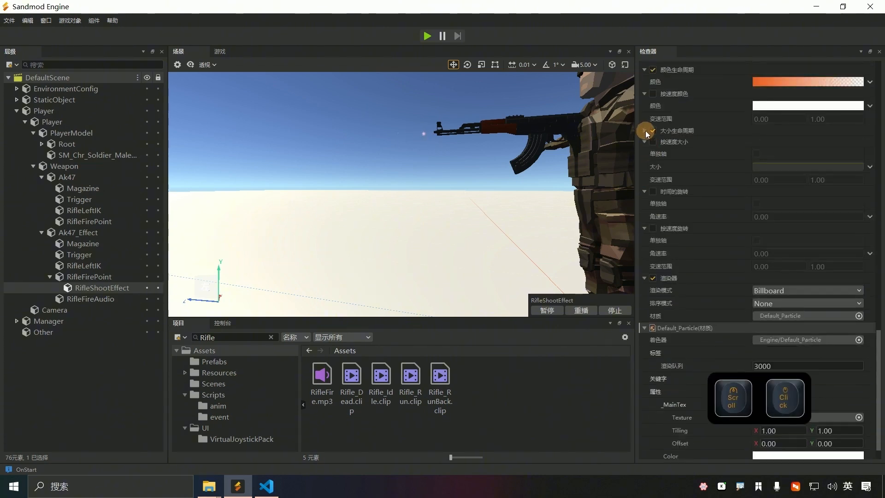
{"action": "left_click", "coordinate": [644, 142]}
{"action": "scroll", "coordinate": [695, 267], "scroll_direction": "down", "scroll_amount": 2}
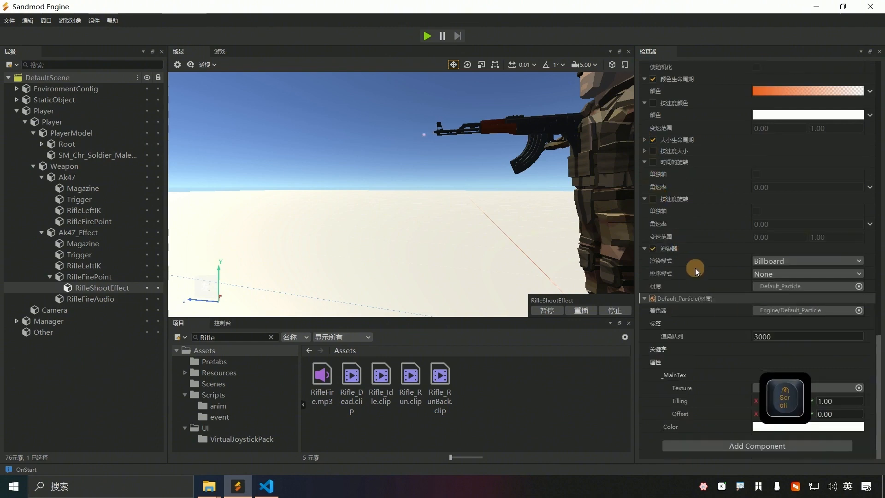
Step: Turn off and quit the key overlay tool
{"action": "right_click", "coordinate": [722, 486]}
{"action": "left_click", "coordinate": [750, 455]}
{"action": "right_click", "coordinate": [717, 485]}
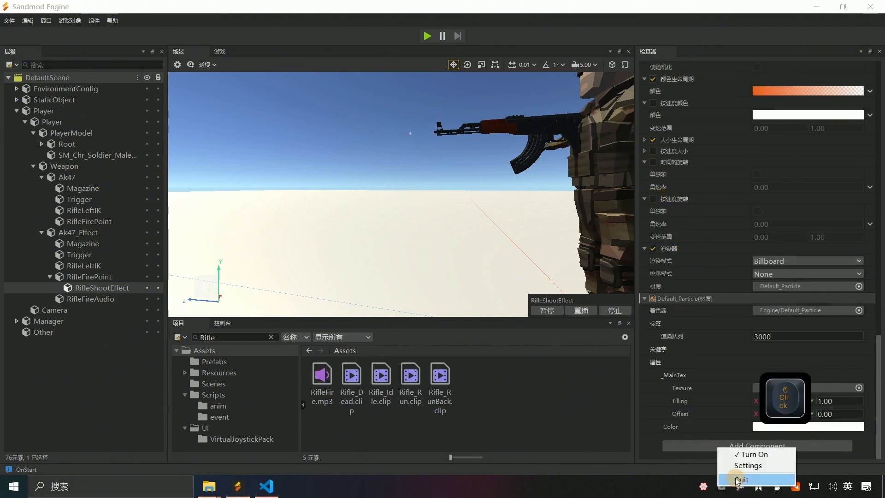
{"action": "left_click", "coordinate": [740, 479]}
Step: Set the Default_Particle material's _MainTex to line.png
{"action": "left_click", "coordinate": [858, 388]}
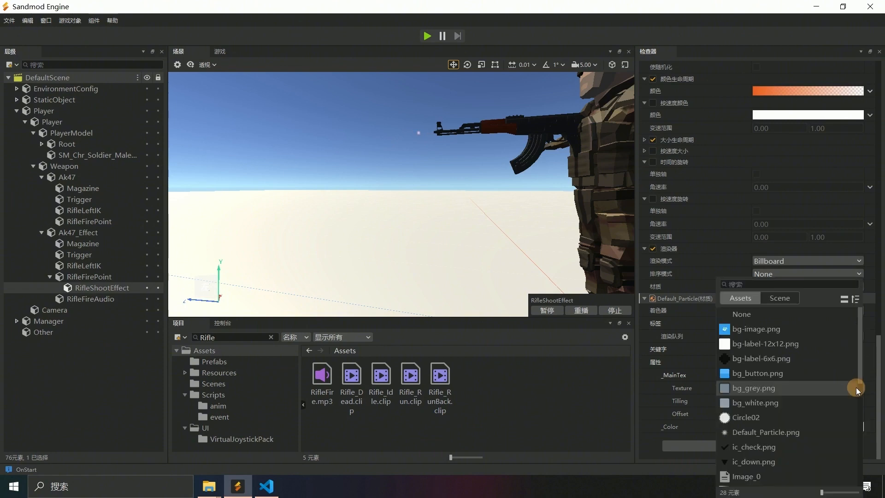
{"action": "left_click", "coordinate": [764, 284]}
{"action": "type", "text": "linw"}
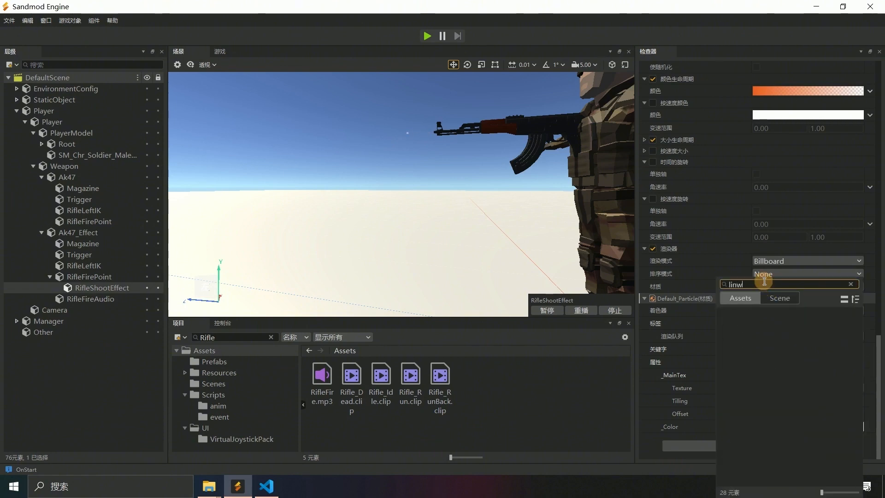
{"action": "double_click", "coordinate": [742, 314]}
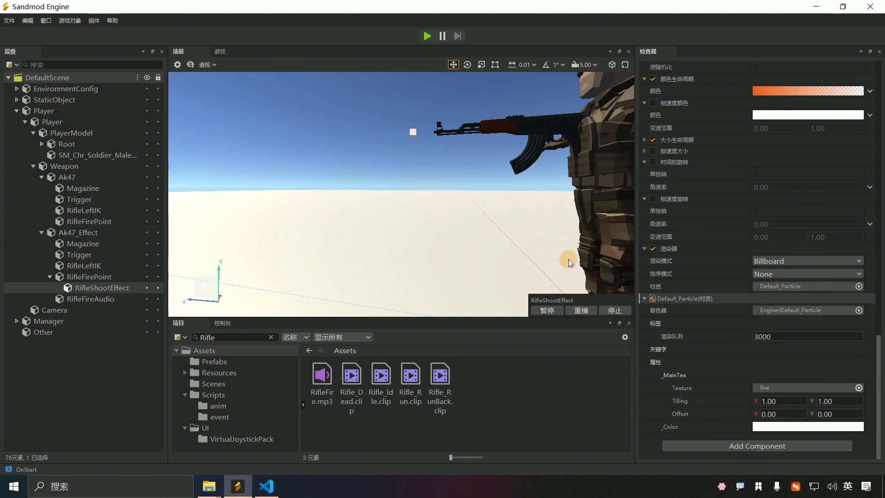
Step: Re-expand the size-over-lifetime module and review the particle settings
{"action": "scroll", "coordinate": [705, 258], "scroll_direction": "up", "scroll_amount": 3}
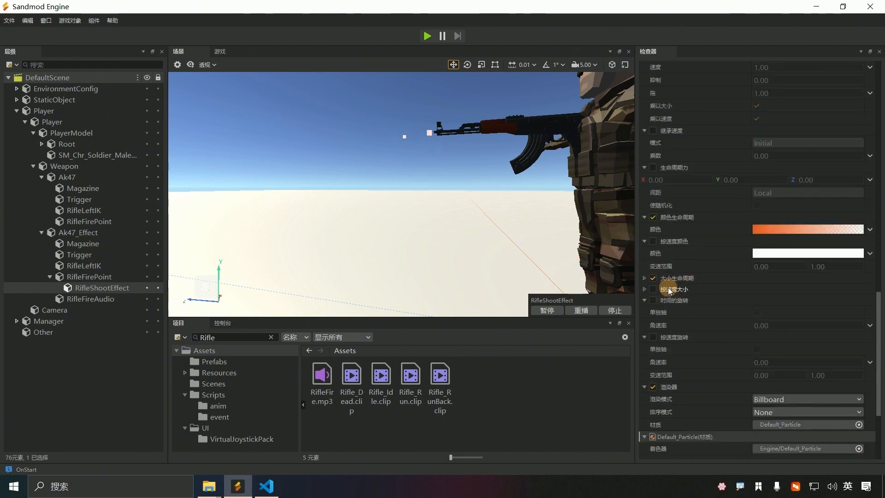
{"action": "left_click", "coordinate": [644, 278]}
{"action": "scroll", "coordinate": [754, 309], "scroll_direction": "down", "scroll_amount": 2}
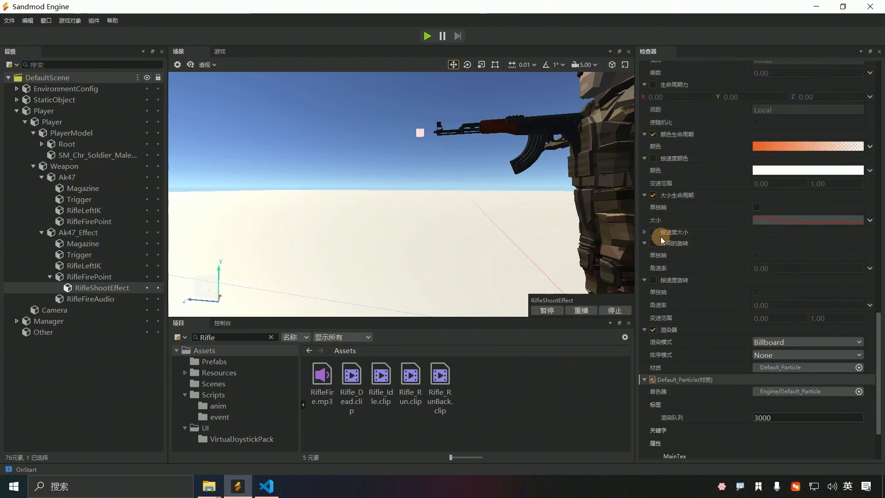
{"action": "scroll", "coordinate": [678, 238], "scroll_direction": "down", "scroll_amount": 2}
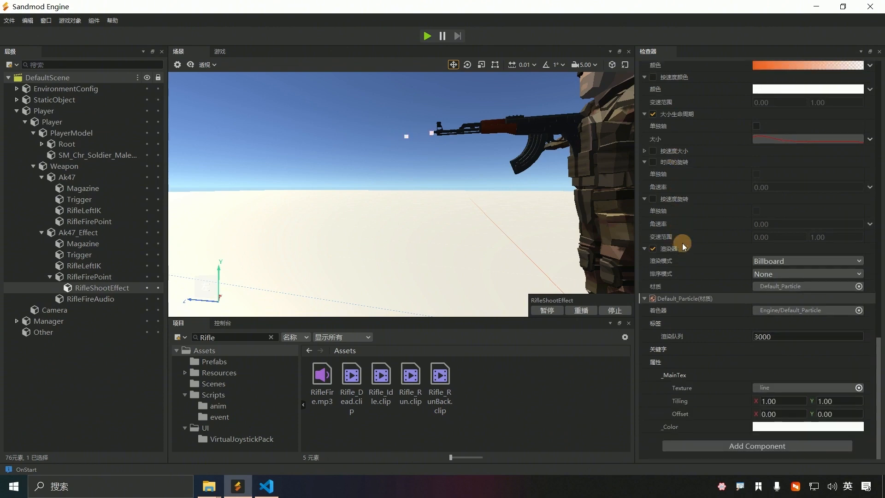
{"action": "scroll", "coordinate": [681, 243], "scroll_direction": "up", "scroll_amount": 8}
{"action": "scroll", "coordinate": [687, 252], "scroll_direction": "up", "scroll_amount": 6}
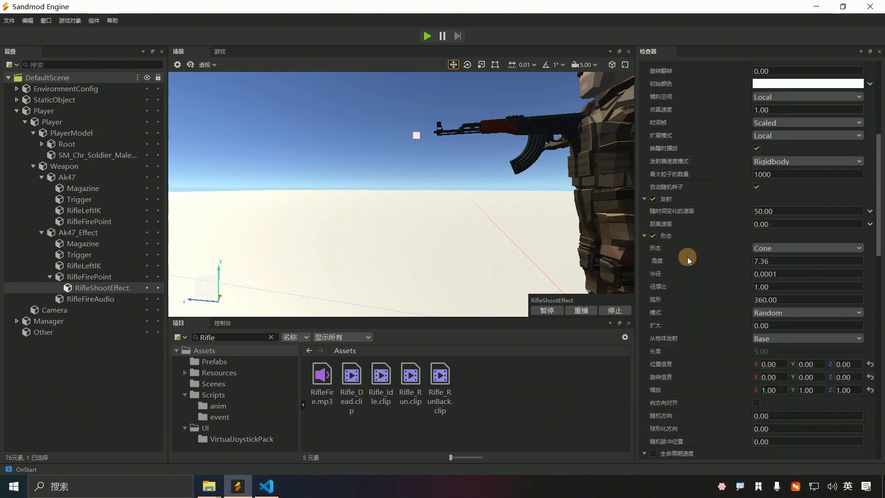
Step: Scrub the cone angle (形态 角度) to 9.76, then settle it at 9.19
{"action": "mouse_move", "coordinate": [777, 235]}
{"action": "left_mouse_down"}
{"action": "mouse_move", "coordinate": [804, 235]}
{"action": "mouse_move", "coordinate": [772, 247]}
{"action": "left_mouse_up"}
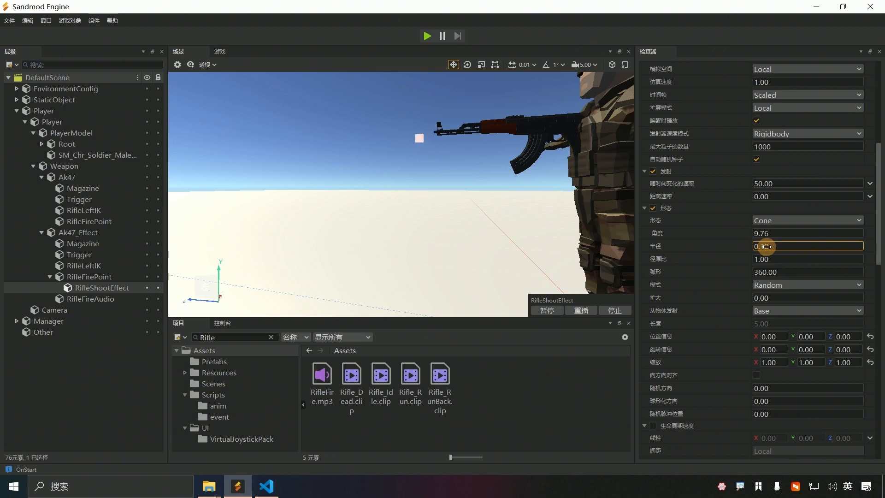
{"action": "left_click_drag", "start_coordinate": [761, 234], "coordinate": [756, 233]}
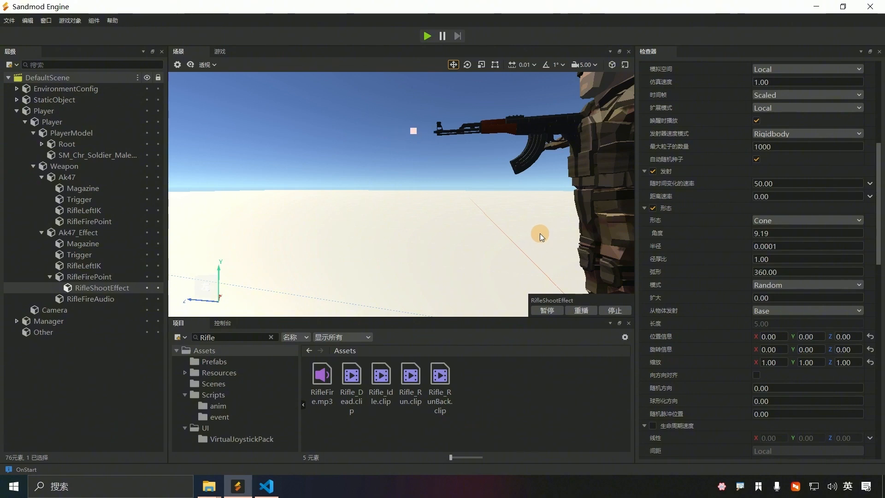
{"action": "scroll", "coordinate": [756, 209], "scroll_direction": "up", "scroll_amount": 6}
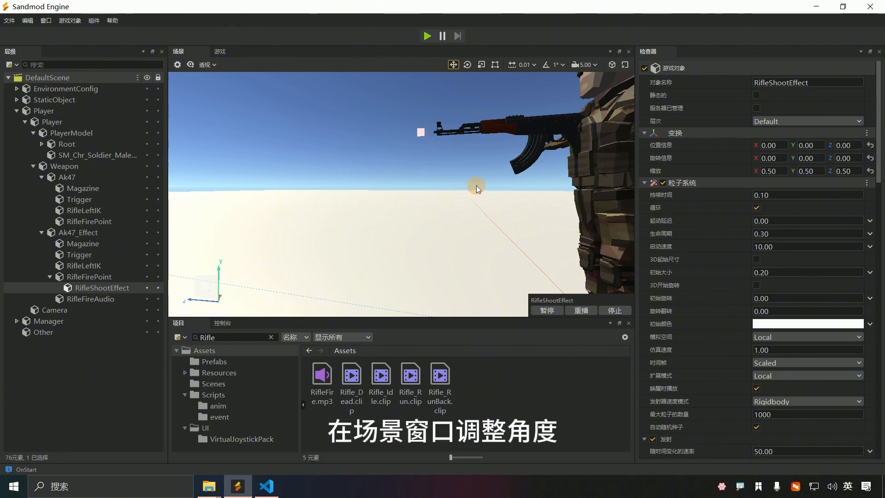
Step: Orbit the Scene view to show the soldier with the muzzle flash at the rifle
{"action": "mouse_move", "coordinate": [401, 194]}
{"action": "right_mouse_down"}
{"action": "mouse_move", "coordinate": [401, 202]}
{"action": "mouse_move", "coordinate": [401, 181]}
{"action": "mouse_move", "coordinate": [400, 194]}
{"action": "right_mouse_up"}
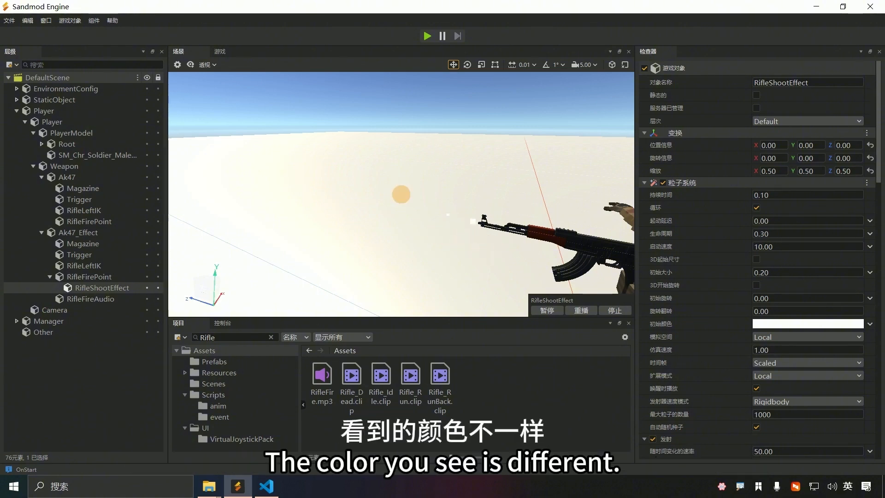
{"action": "right_click", "coordinate": [487, 255]}
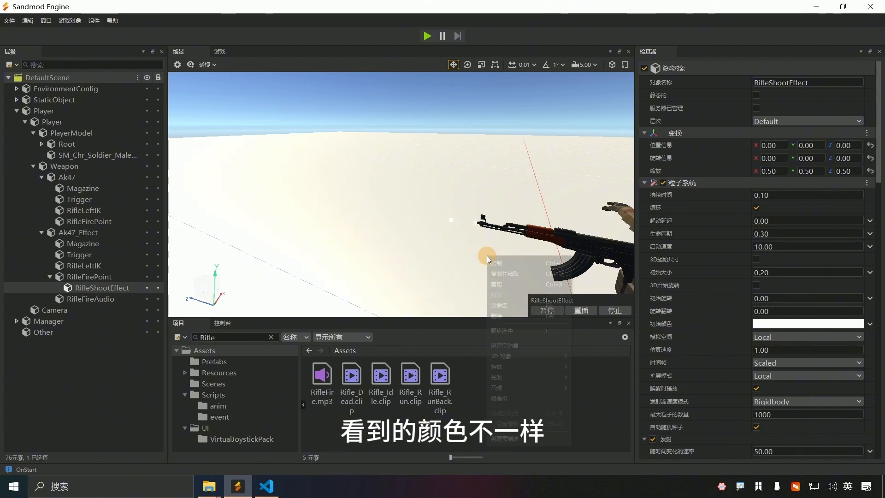
{"action": "left_click", "coordinate": [405, 236]}
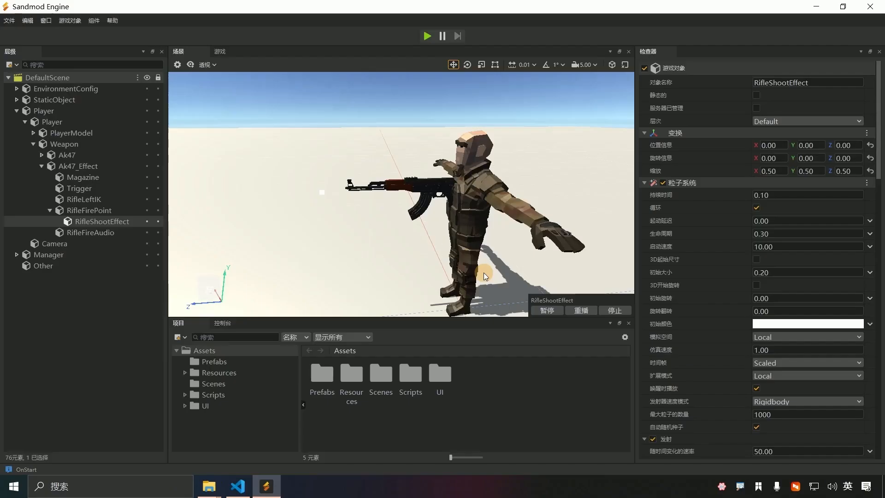
Step: Drag Ak47_Effect from the Hierarchy into Assets/Prefabs to create Ak47_Effect.prefab
{"action": "mouse_move", "coordinate": [355, 238]}
{"action": "left_mouse_down", "text": "alt"}
{"action": "mouse_move", "coordinate": [399, 194]}
{"action": "mouse_move", "coordinate": [402, 217]}
{"action": "mouse_move", "coordinate": [401, 194]}
{"action": "mouse_move", "coordinate": [356, 237]}
{"action": "left_mouse_up", "text": "alt"}
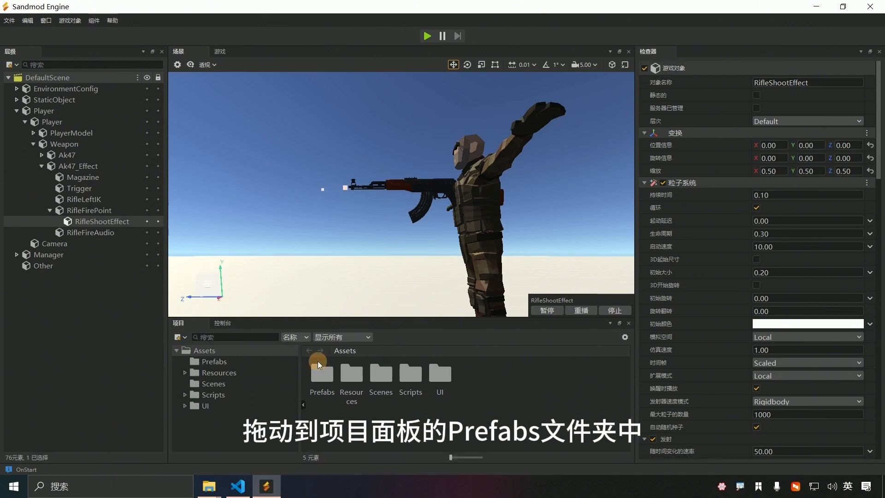
{"action": "left_click", "coordinate": [217, 361]}
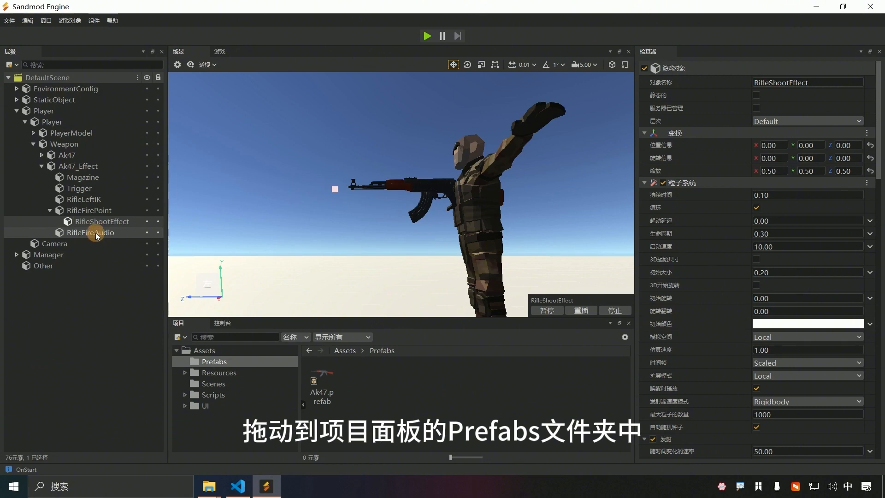
{"action": "left_click", "coordinate": [68, 165]}
{"action": "left_click_drag", "start_coordinate": [67, 166], "coordinate": [370, 382]}
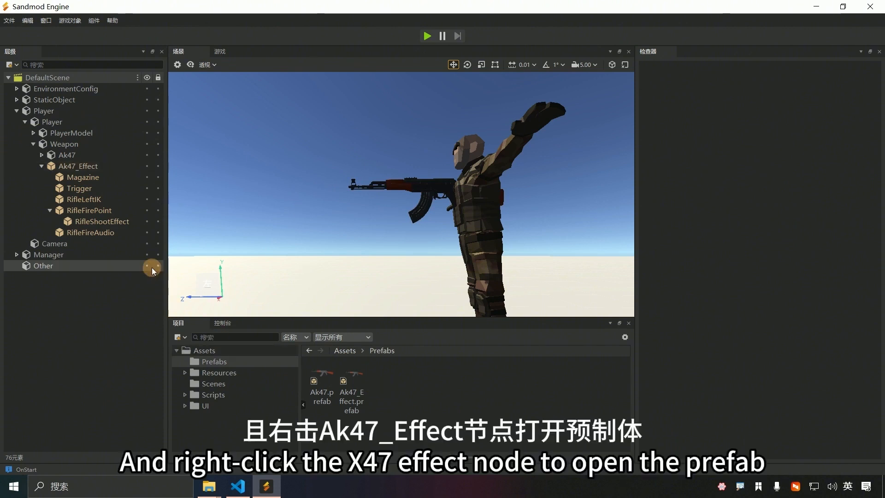
Step: Apply a 预制体 (Prefab) menu action to the Ak47_Effect object
{"action": "right_click", "coordinate": [60, 166]}
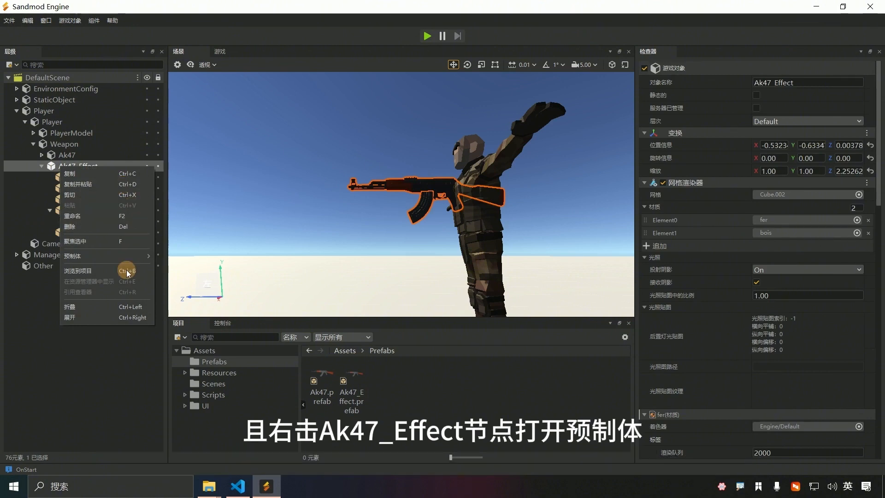
{"action": "mouse_move", "coordinate": [135, 257]}
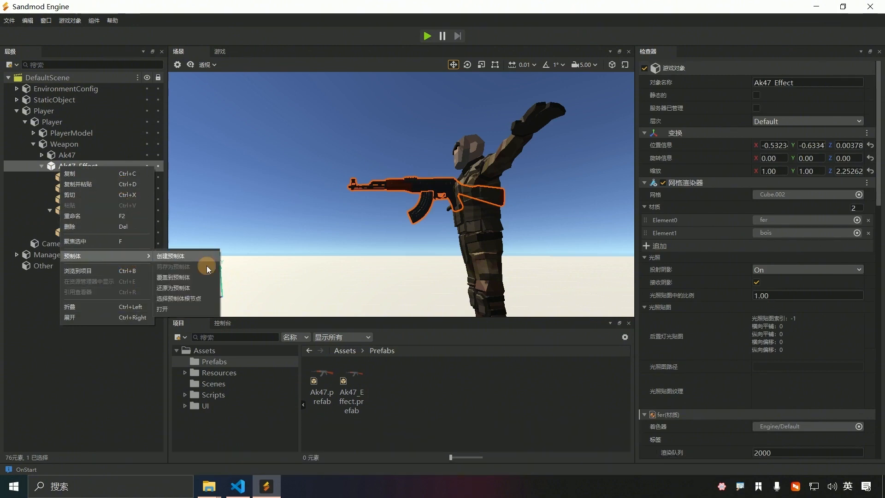
{"action": "left_click", "coordinate": [176, 311]}
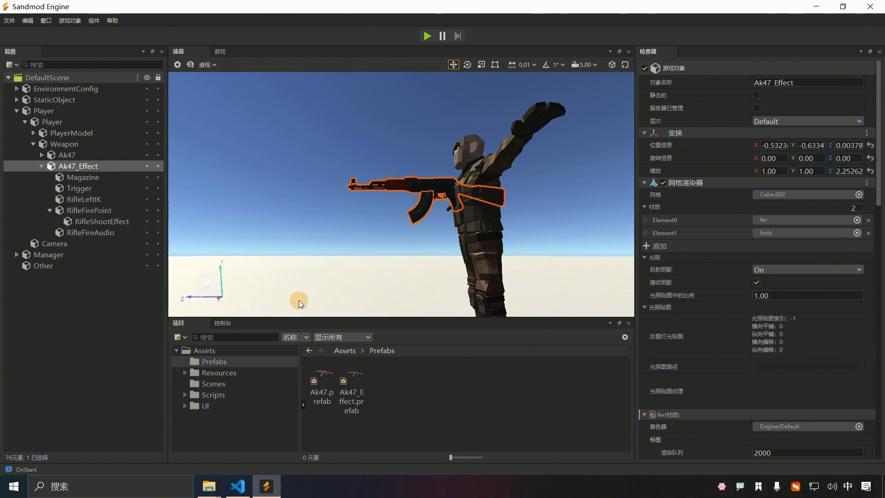
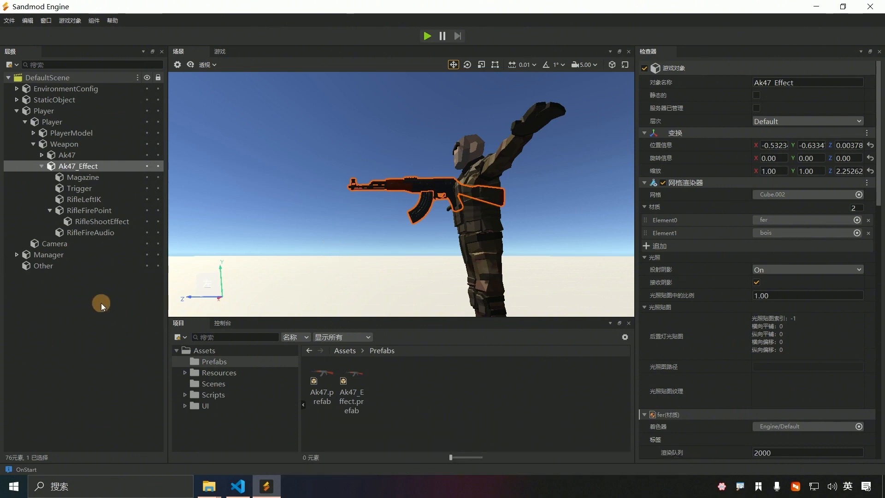
Step: Delete the old Ak47_Effect.prefab from the Prefabs folder
{"action": "left_click", "coordinate": [356, 383]}
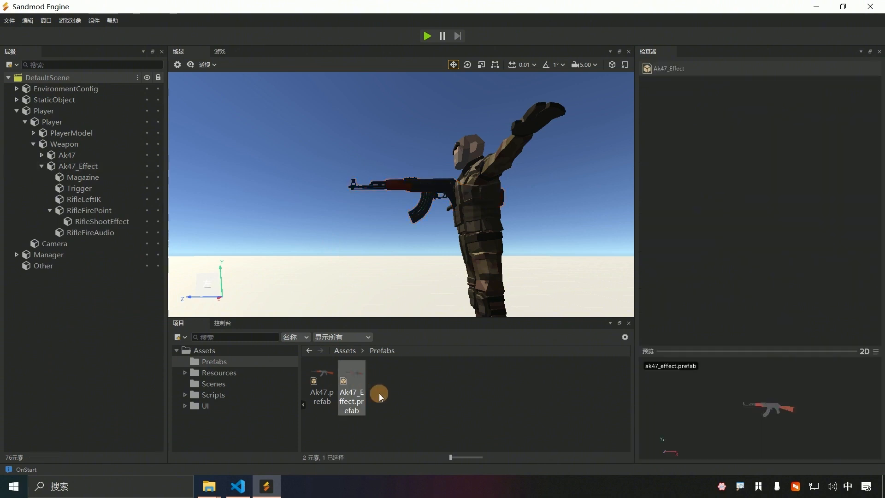
{"action": "key", "text": "Delete"}
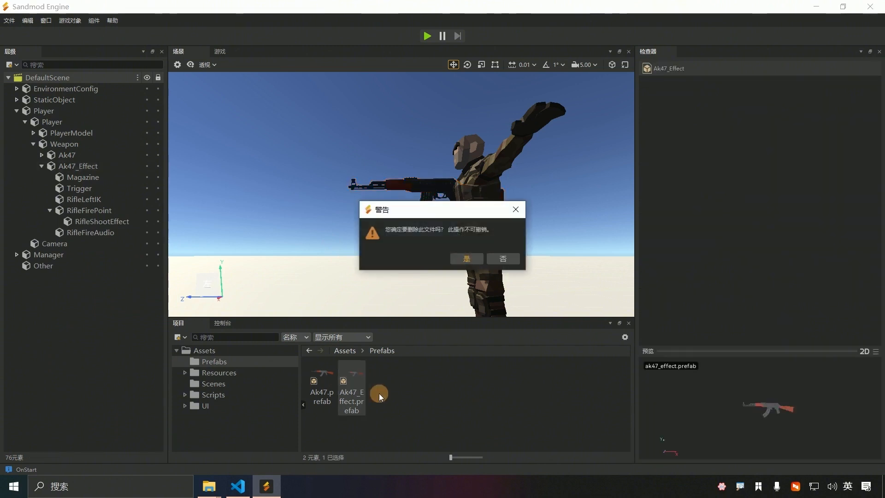
{"action": "left_click", "coordinate": [468, 261]}
Step: Turn off Loop on the RifleShootEffect particle system under Ak47_Effect
{"action": "left_click", "coordinate": [104, 167]}
{"action": "left_click", "coordinate": [121, 222]}
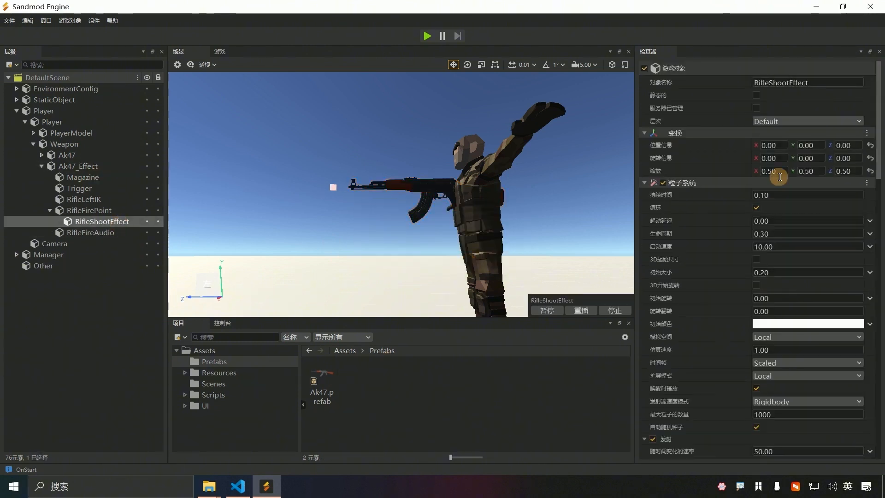
{"action": "left_click", "coordinate": [756, 208]}
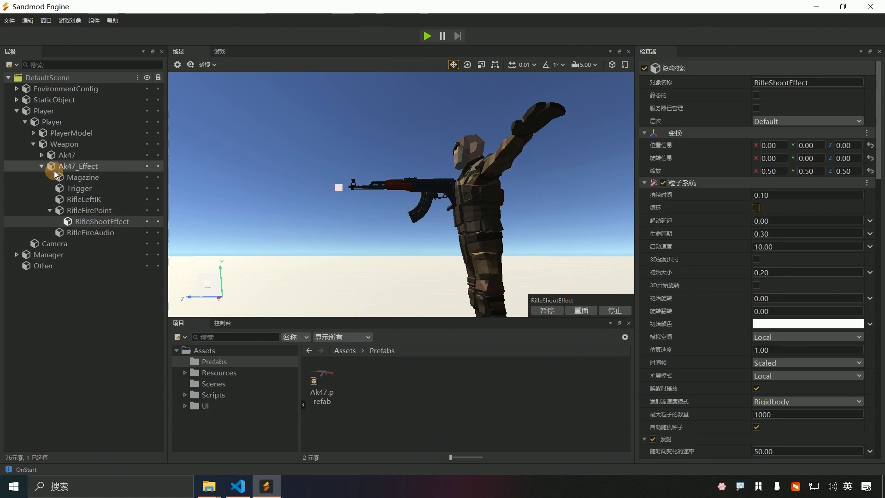
Step: Drag Ak47_Effect into Prefabs to recreate Ak47_Effect.prefab, then unlink the node from the prefab
{"action": "left_click", "coordinate": [65, 167]}
{"action": "left_click_drag", "start_coordinate": [65, 167], "coordinate": [369, 383]}
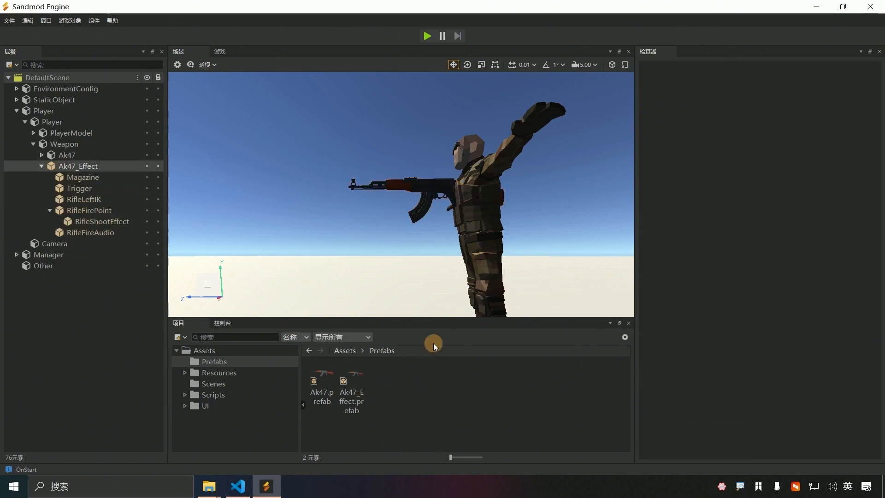
{"action": "right_click", "coordinate": [55, 167]}
{"action": "mouse_move", "coordinate": [135, 254]}
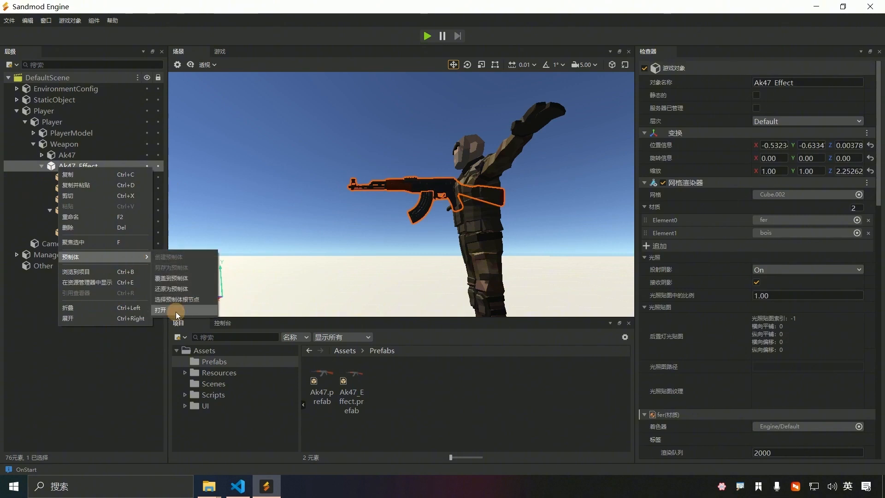
{"action": "left_click", "coordinate": [176, 311]}
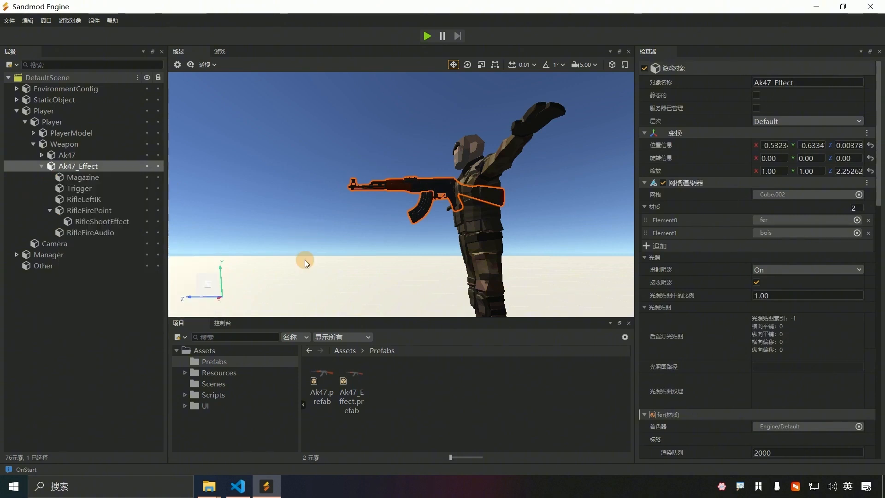
{"action": "left_click", "coordinate": [185, 395]}
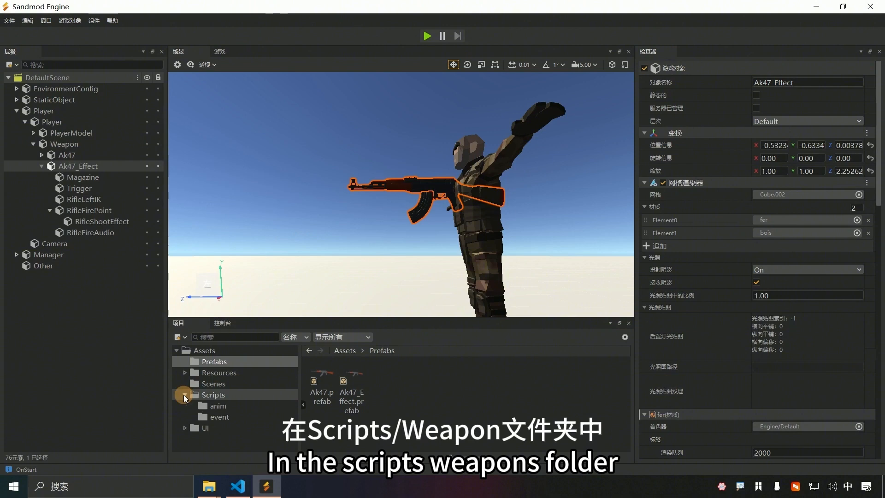
Step: Create a folder named Weapon inside Scripts with 创建 > 文件夹, then open it
{"action": "left_click", "coordinate": [221, 395]}
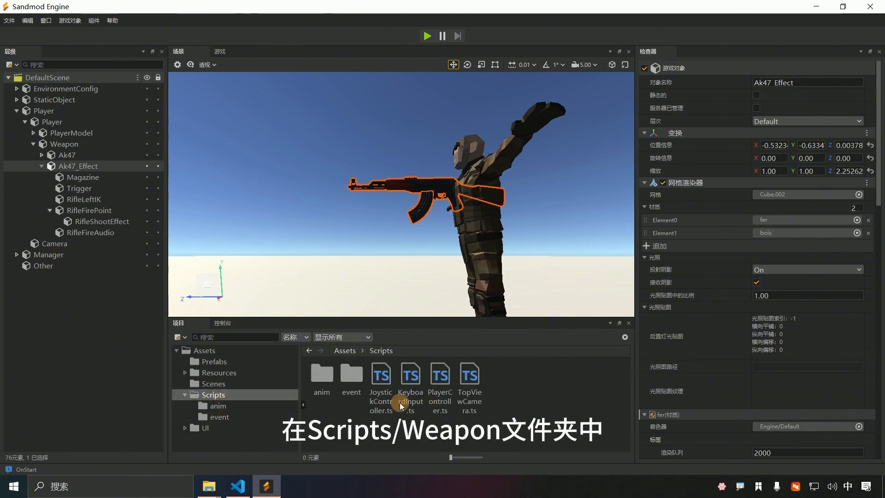
{"action": "right_click", "coordinate": [537, 399]}
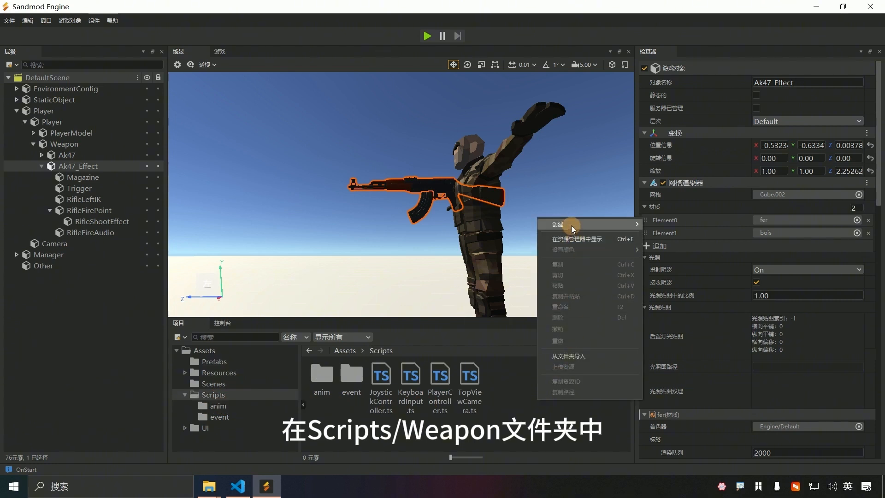
{"action": "mouse_move", "coordinate": [571, 225]}
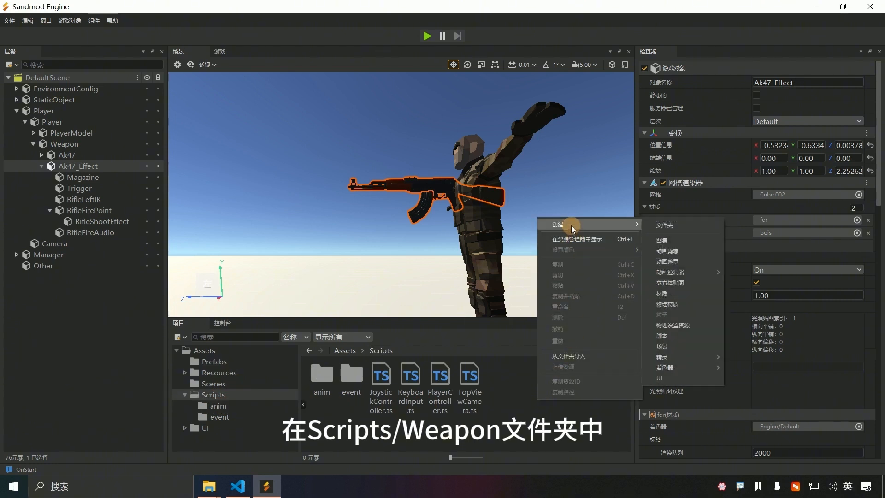
{"action": "left_click", "coordinate": [688, 224]}
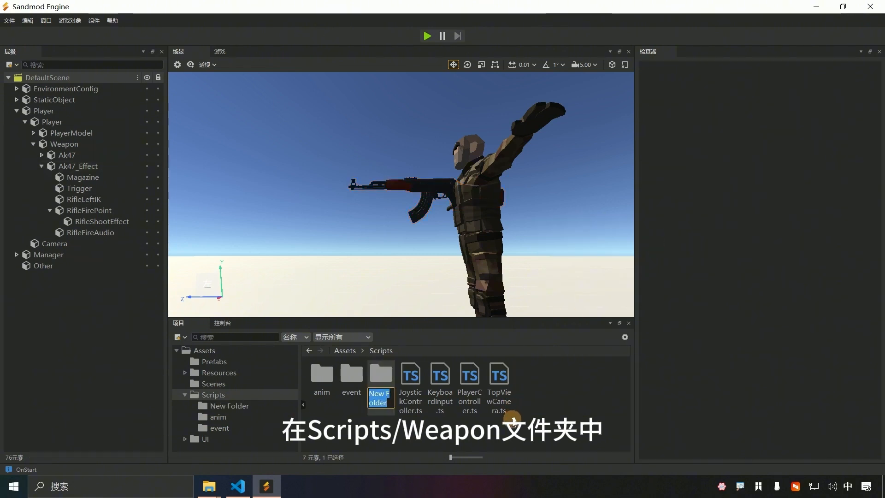
{"action": "type", "text": "Wea"}
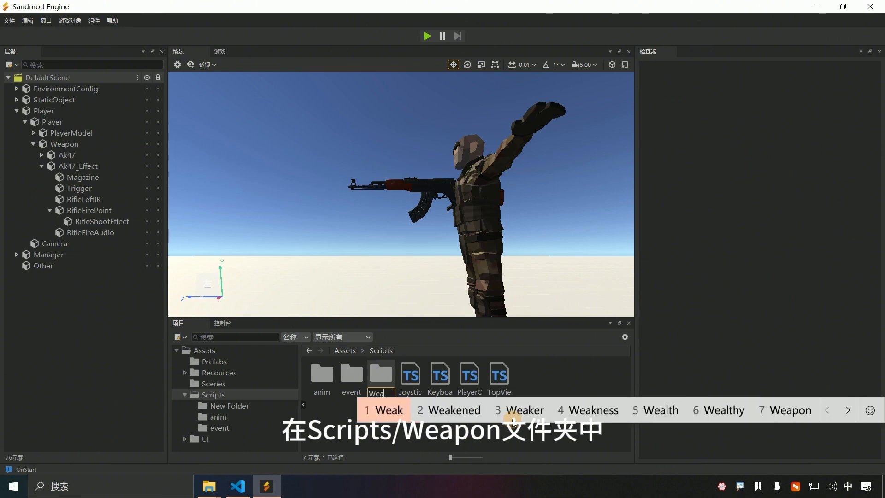
{"action": "type", "text": "pon"}
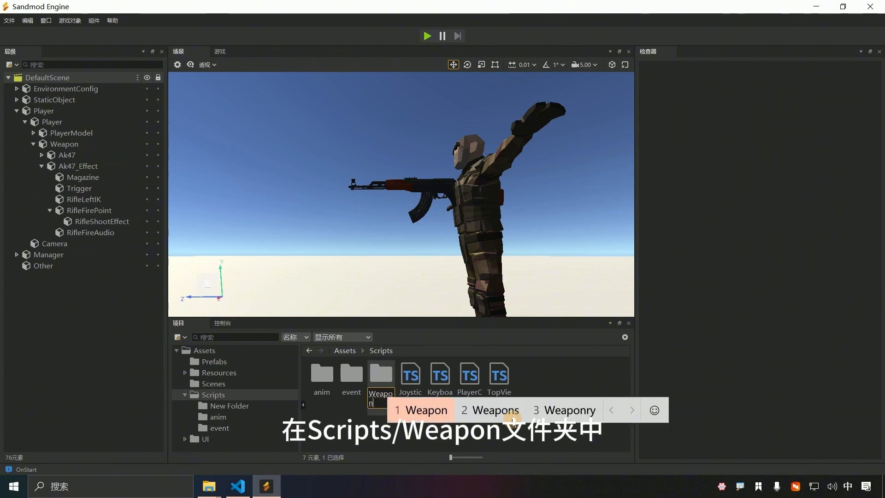
{"action": "key", "text": "Return"}
{"action": "key", "text": "Return"}
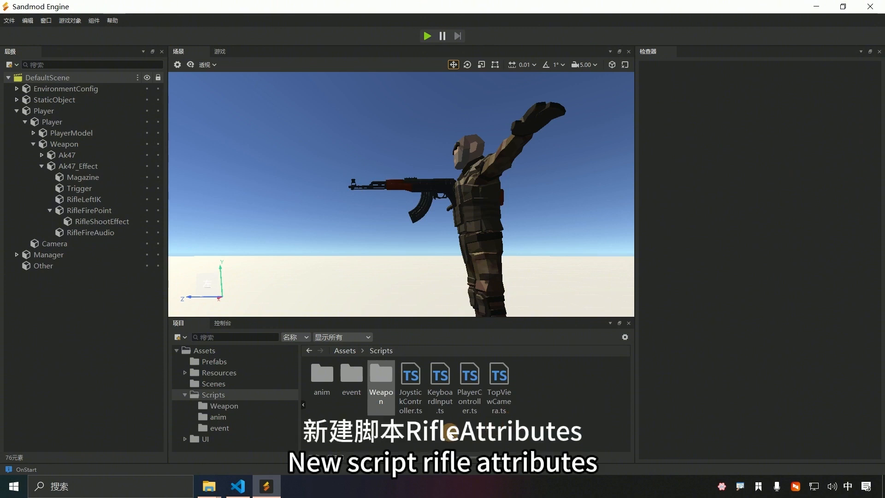
{"action": "double_click", "coordinate": [380, 375]}
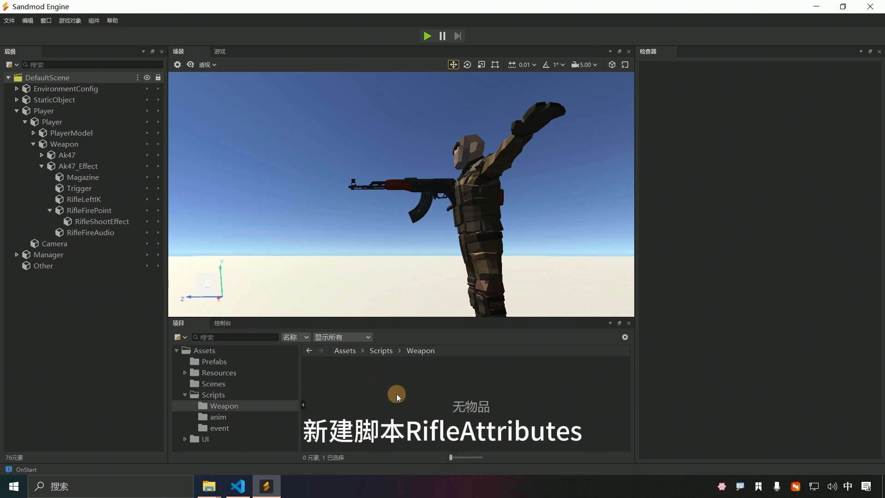
Step: Create a new script named RifleAttribute in the Weapon folder
{"action": "right_click", "coordinate": [394, 404]}
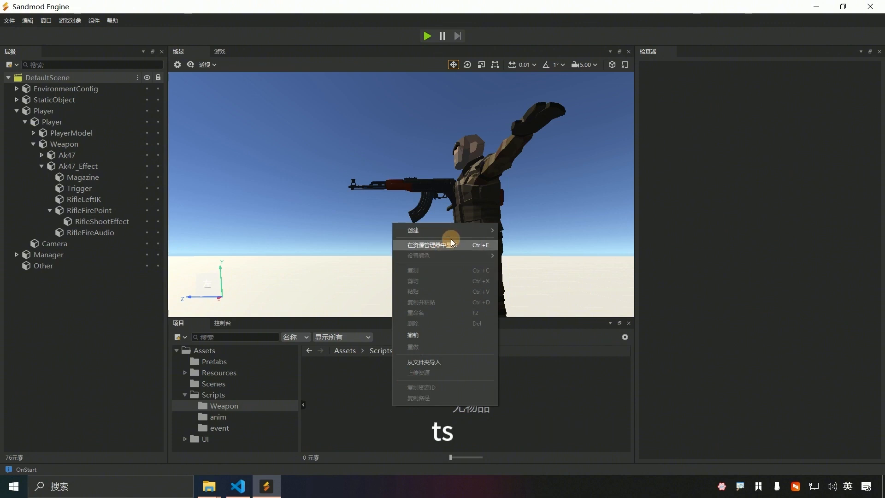
{"action": "mouse_move", "coordinate": [456, 230]}
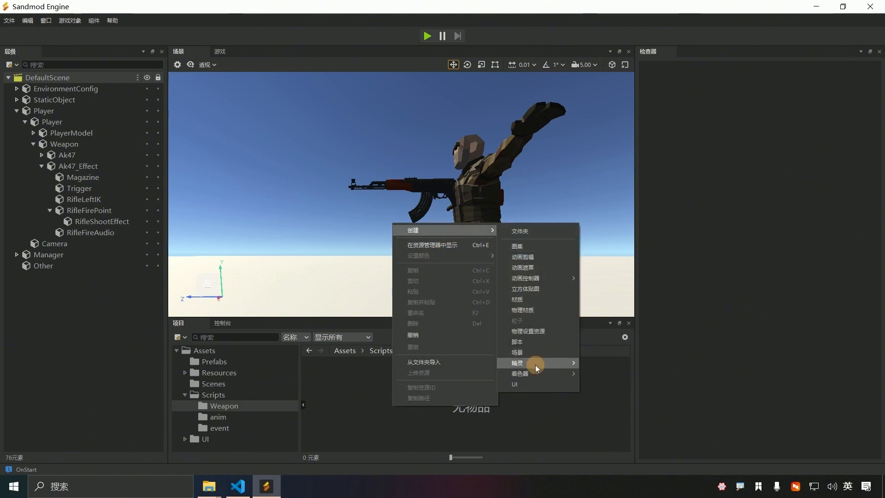
{"action": "left_click", "coordinate": [535, 342]}
{"action": "type", "text": "Ri"}
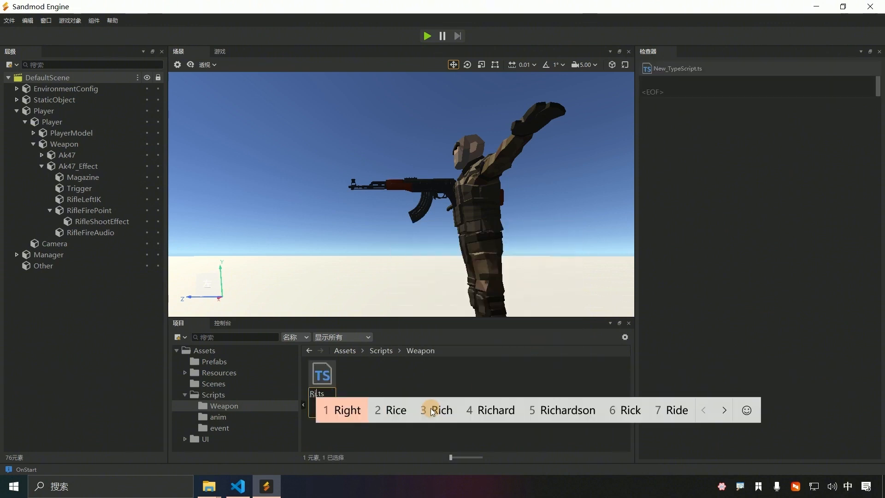
{"action": "type", "text": "fleAttrib"}
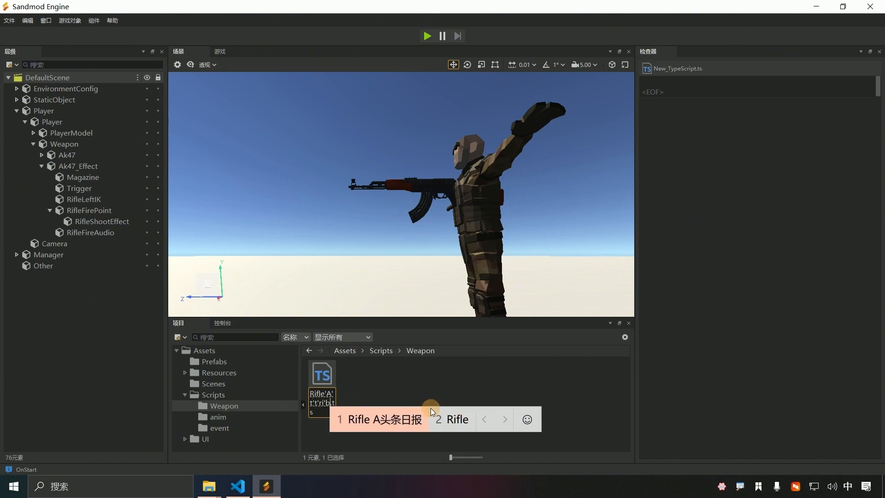
{"action": "type", "text": "ute"}
{"action": "key", "text": "Return"}
{"action": "key", "text": "Return"}
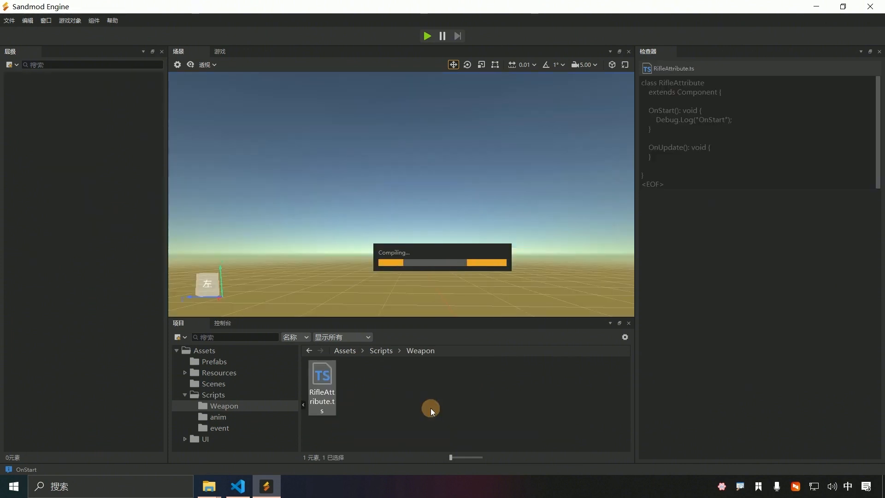
Step: Rename the script to RifleAttributes.ts and open it in the code editor
{"action": "left_click", "coordinate": [323, 398]}
{"action": "left_click", "coordinate": [333, 400]}
{"action": "type", "text": "s"}
{"action": "left_click", "coordinate": [319, 420]}
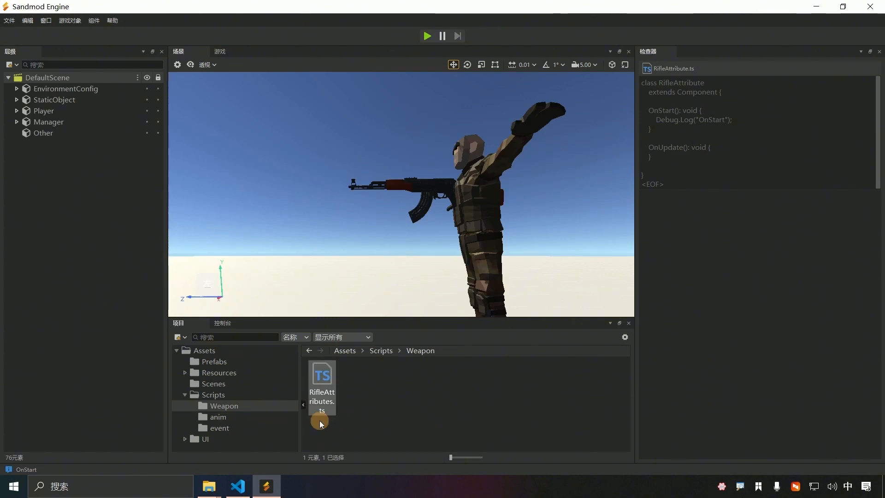
{"action": "double_click", "coordinate": [325, 379]}
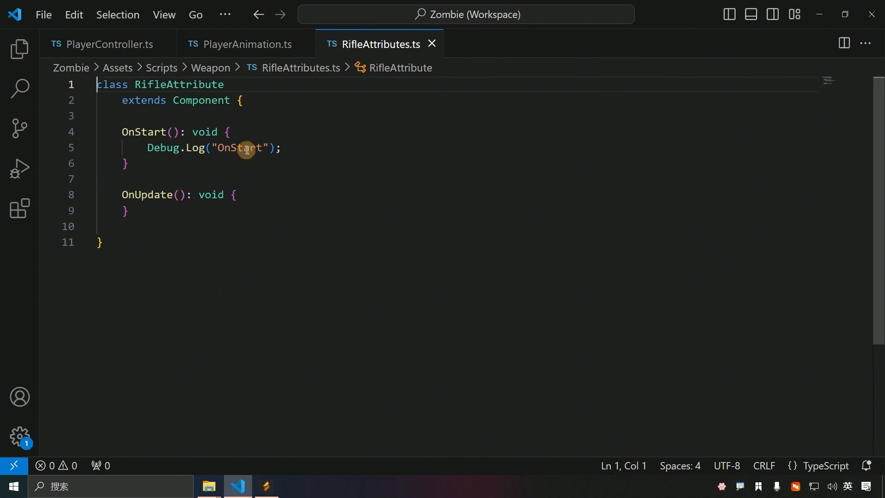
Step: Add the comment 步枪效果和音效 at the top of the RifleAttributes class
{"action": "left_click", "coordinate": [267, 99]}
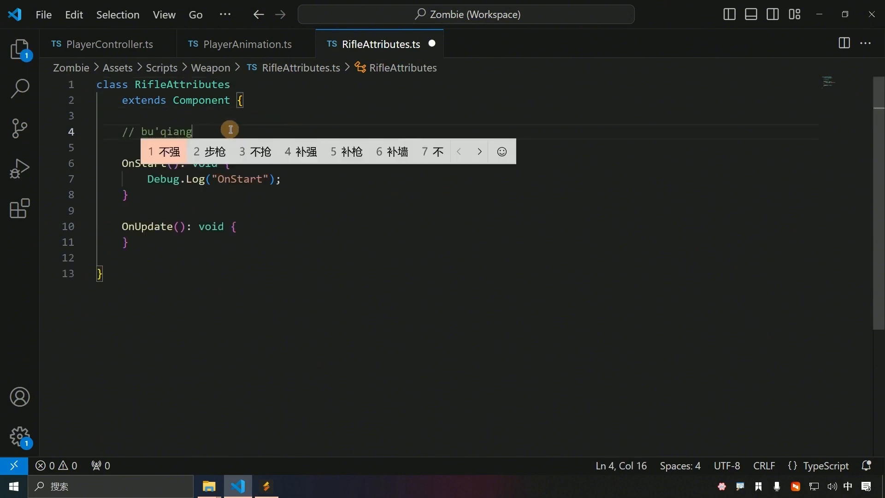
{"action": "key", "text": "space"}
{"action": "type", "text": "xia"}
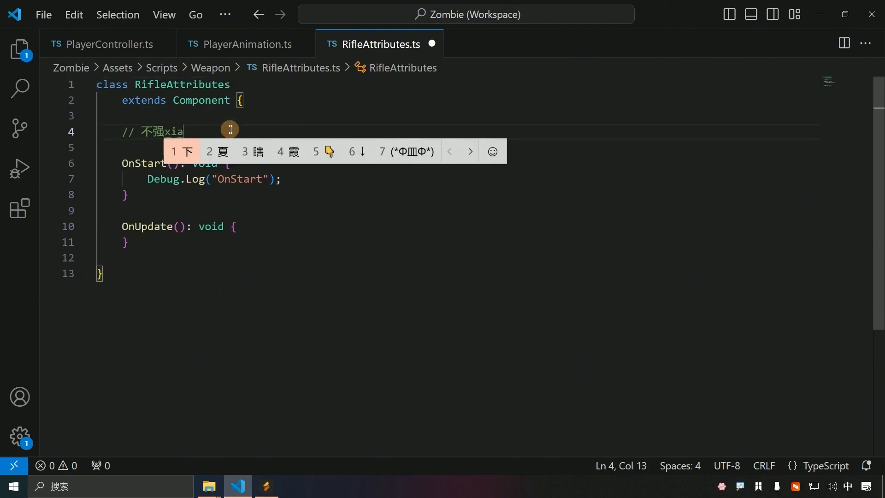
{"action": "key", "text": "BackSpace"}
{"action": "key", "text": "BackSpace"}
{"action": "key", "text": "BackSpace"}
{"action": "key", "text": "BackSpace"}
{"action": "key", "text": "BackSpace"}
{"action": "type", "text": "步枪效果和"}
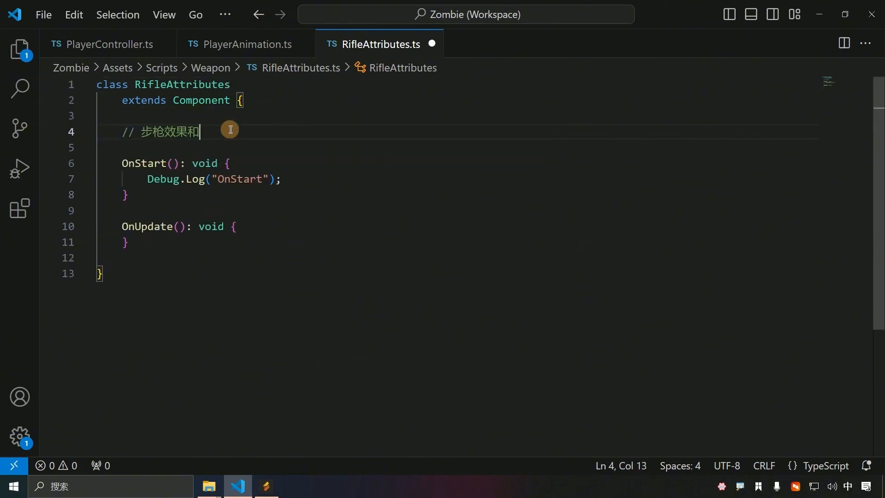
{"action": "type", "text": "音效"}
{"action": "key", "text": "Return"}
Step: Declare a public RifleShootEffect : ParticleSystem field with DecorateName label 步枪射击特效
{"action": "key", "text": "shift"}
{"action": "type", "text": "@e"}
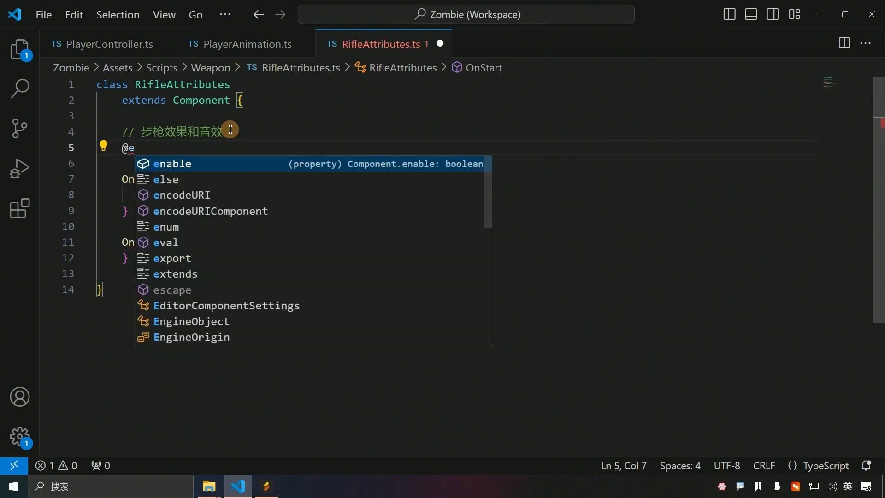
{"action": "type", "text": "ditorComponentSettings.DecorateName"}
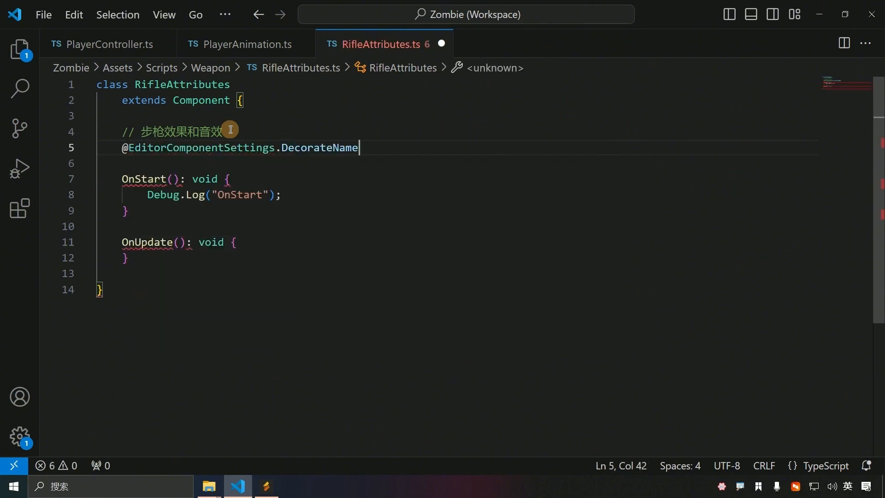
{"action": "type", "text": "(\""}
{"action": "key", "text": "shift"}
{"action": "type", "text": "步枪sheji"}
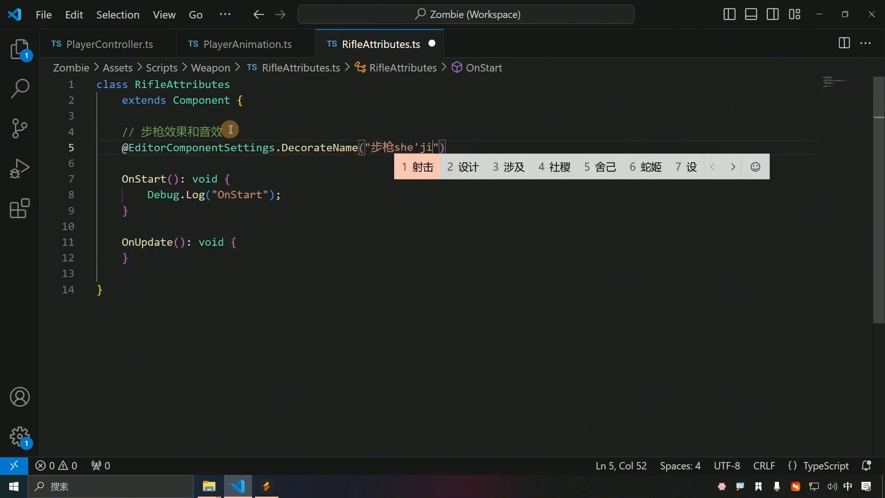
{"action": "key", "text": "space"}
{"action": "type", "text": "特效"}
{"action": "key", "text": "End"}
{"action": "key", "text": "Return"}
{"action": "key", "text": "shift"}
{"action": "type", "text": "pubu"}
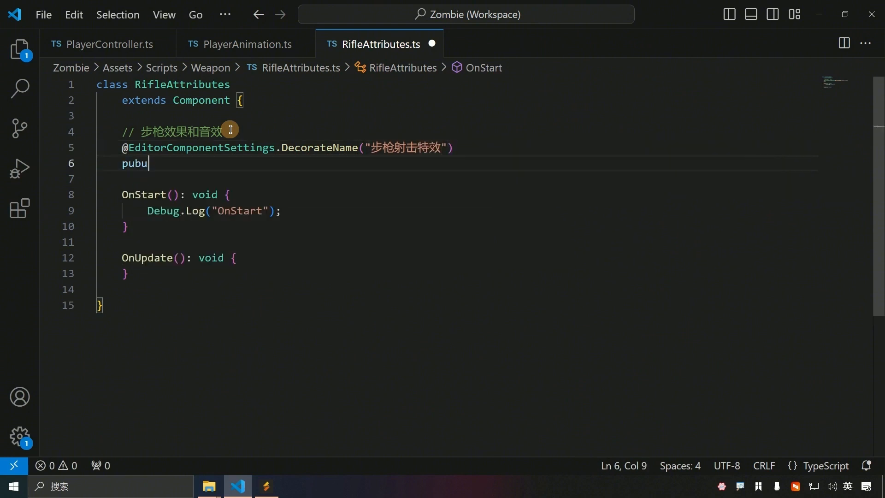
{"action": "key", "text": "BackSpace"}
{"action": "key", "text": "Tab"}
{"action": "type", "text": "Rig"}
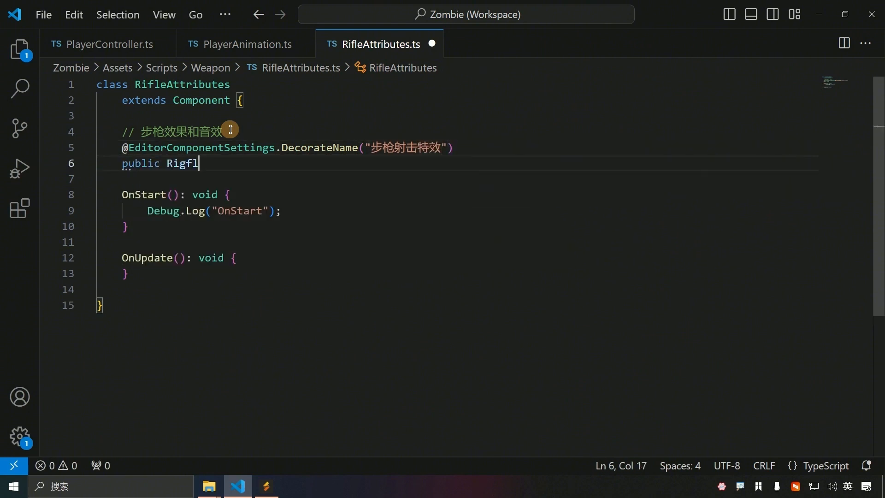
{"action": "type", "text": "leShoot"}
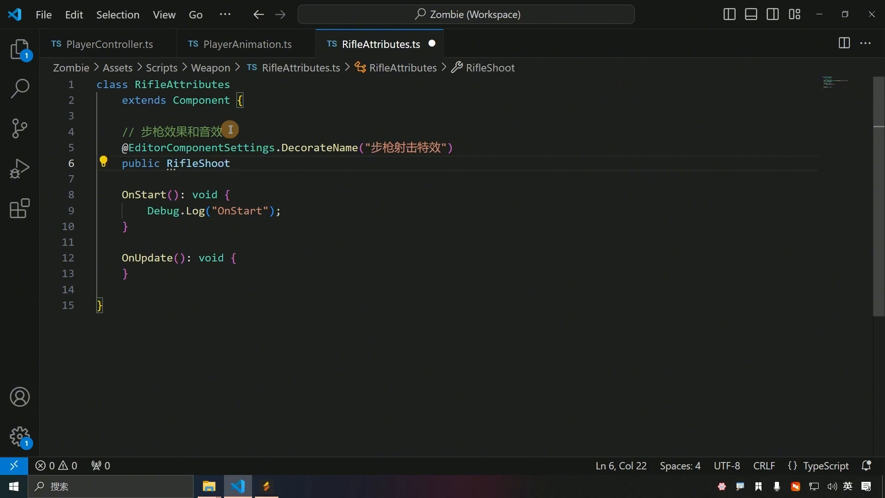
{"action": "type", "text": "Effect : Part"}
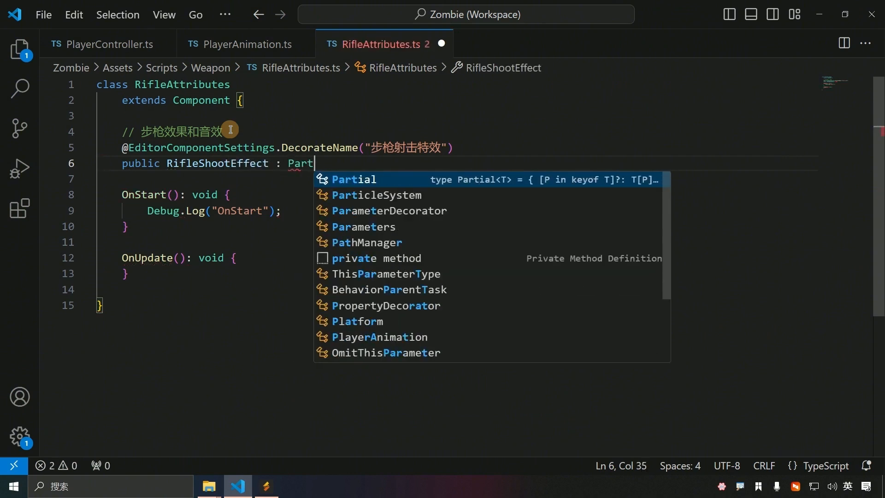
{"action": "key", "text": "Down"}
{"action": "key", "text": "Tab"}
{"action": "type", "text": ";"}
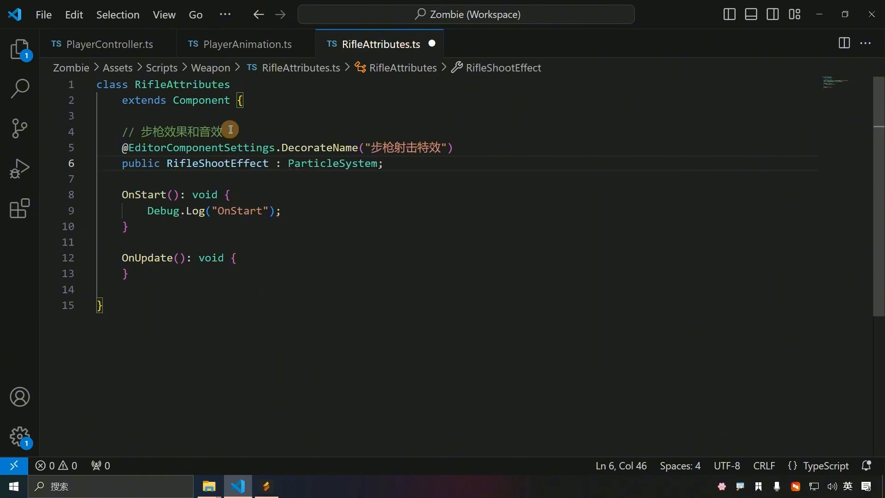
{"action": "key", "text": "Return"}
Step: Declare a public RifleShootAudio : AudioSource field labelled 步枪射击音效, and save
{"action": "type", "text": "@EditorComponentSettings.d"}
{"action": "key", "text": "Tab"}
{"action": "type", "text": "()"}
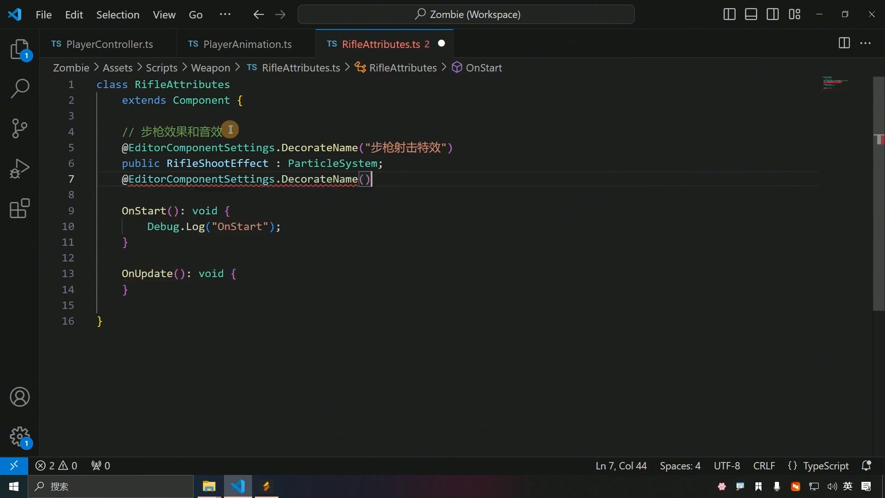
{"action": "type", "text": "\"步枪射击yi"}
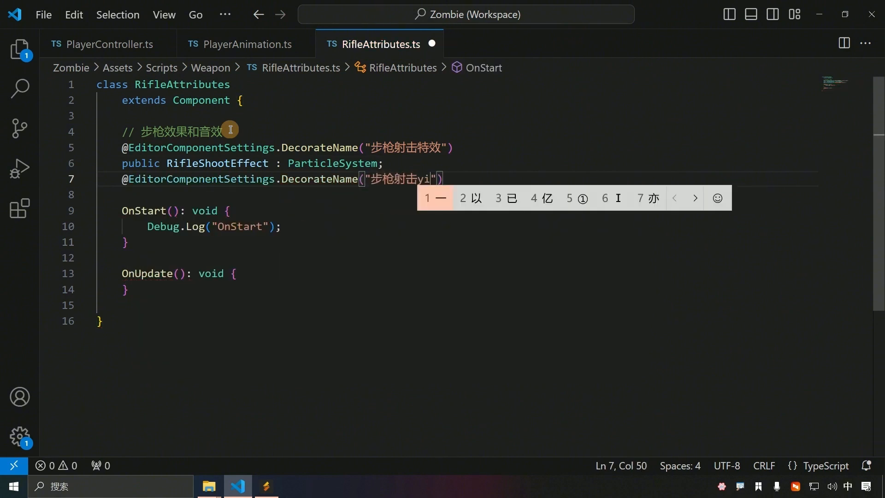
{"action": "type", "text": "音效"}
{"action": "key", "text": "Return"}
{"action": "type", "text": "public"}
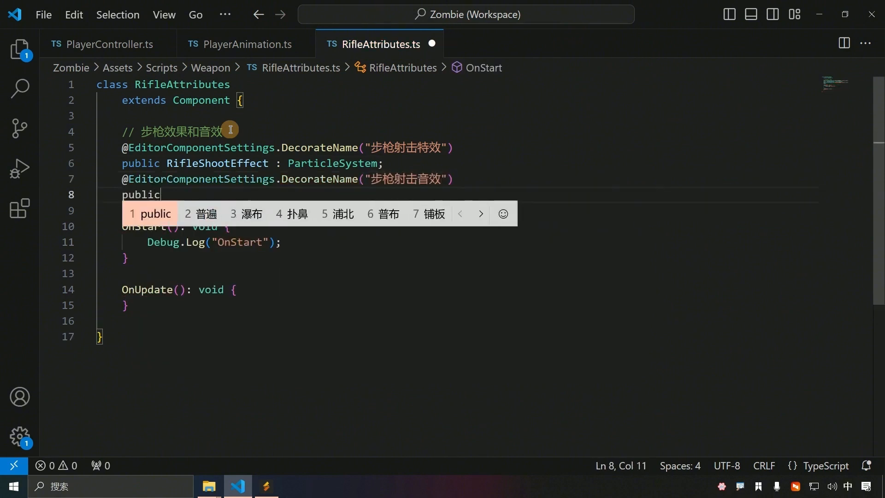
{"action": "key", "text": "shift"}
{"action": "type", "text": "R"}
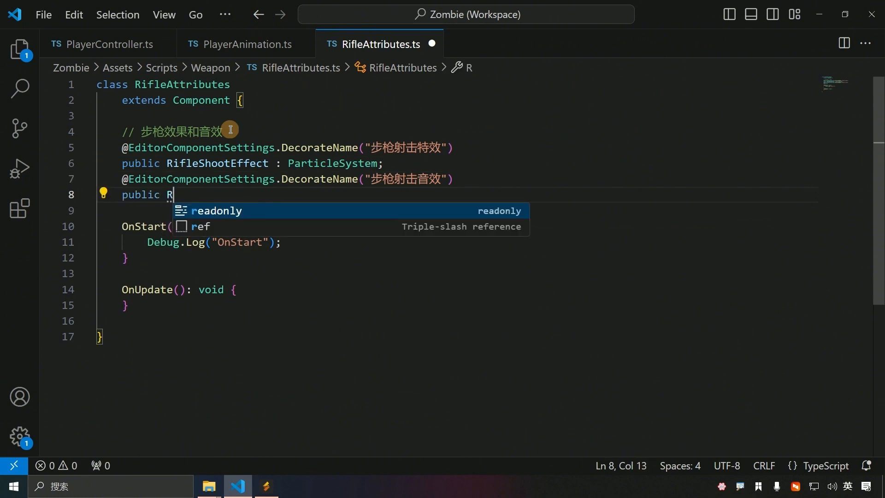
{"action": "type", "text": "ifle"}
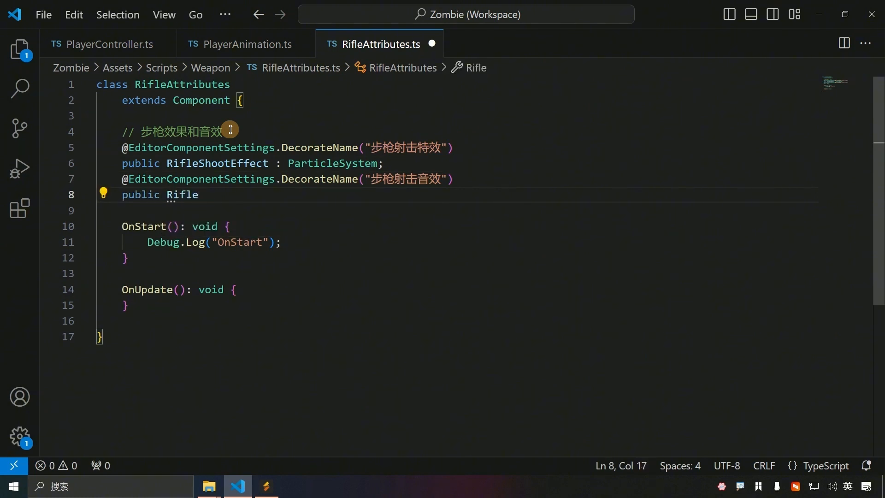
{"action": "type", "text": "ShootAutio"}
{"action": "key", "text": "BackSpace"}
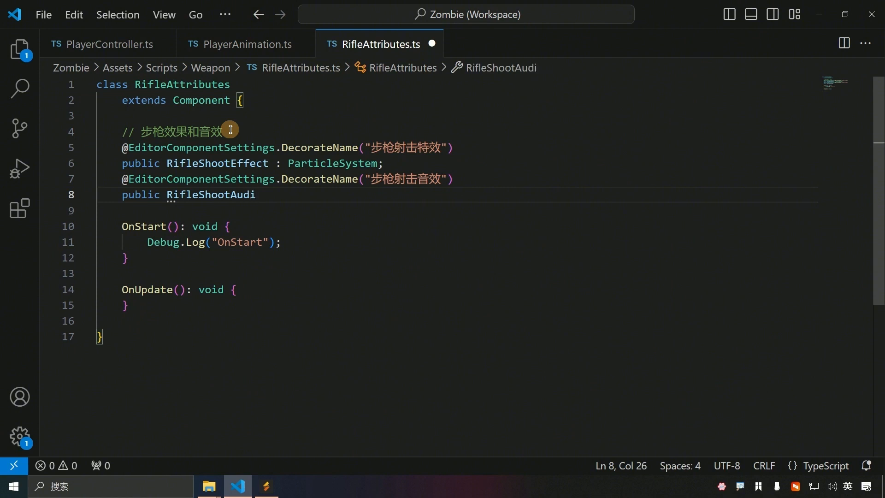
{"action": "type", "text": "o : Audi"}
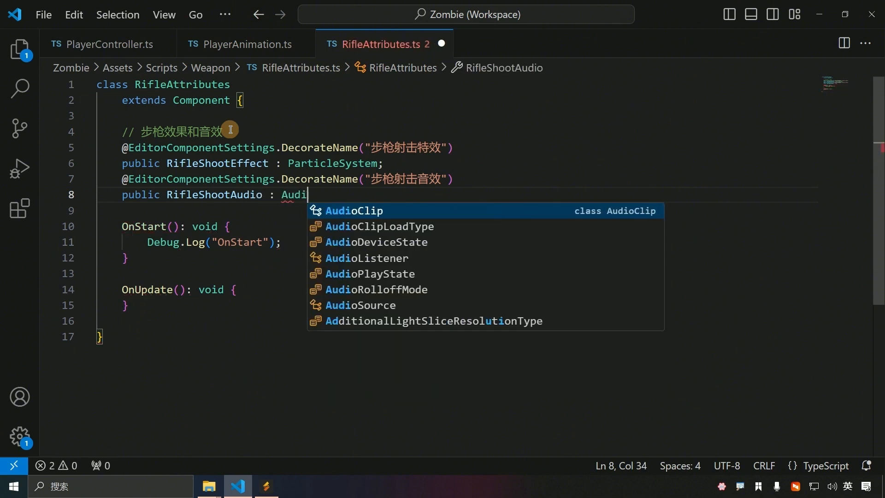
{"action": "type", "text": "oSource;"}
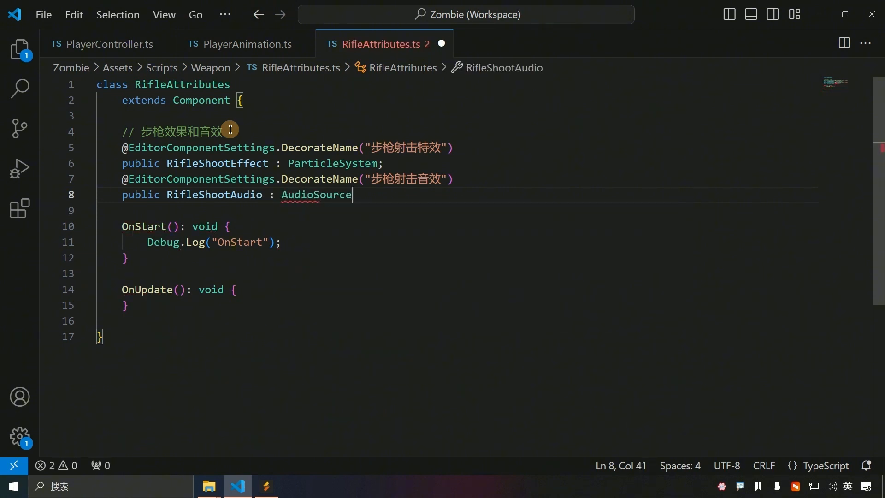
{"action": "key", "text": "ctrl+s"}
{"action": "key", "text": "Return"}
{"action": "key", "text": "Return"}
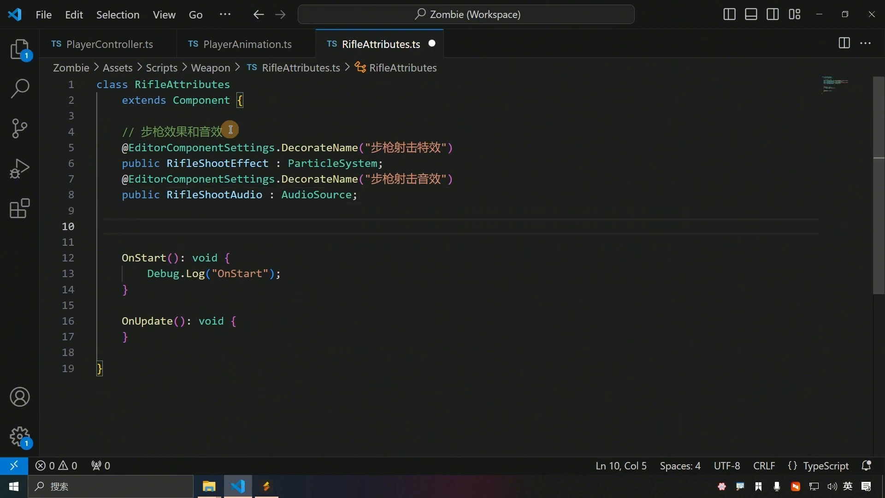
Step: Write a GetRifleShootEffect getter of type ParticleSystem that returns this.RifleShootEffect
{"action": "type", "text": "public get GetR"}
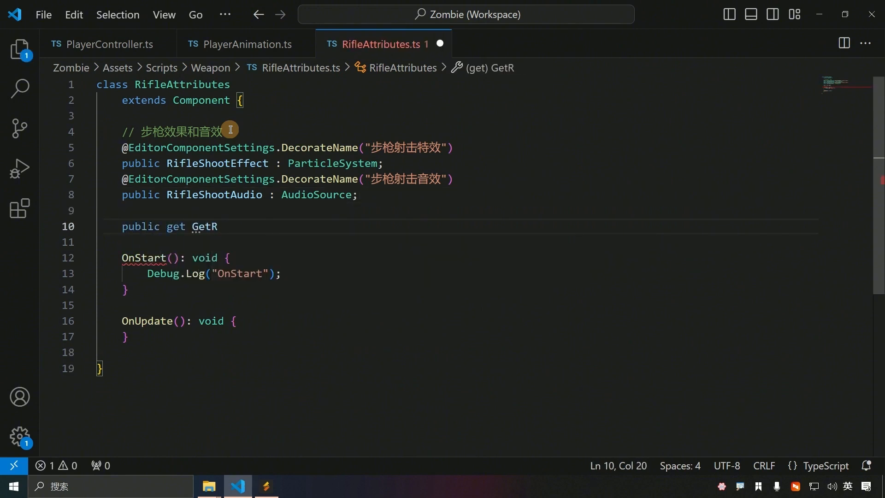
{"action": "type", "text": "ifleShootEffect"}
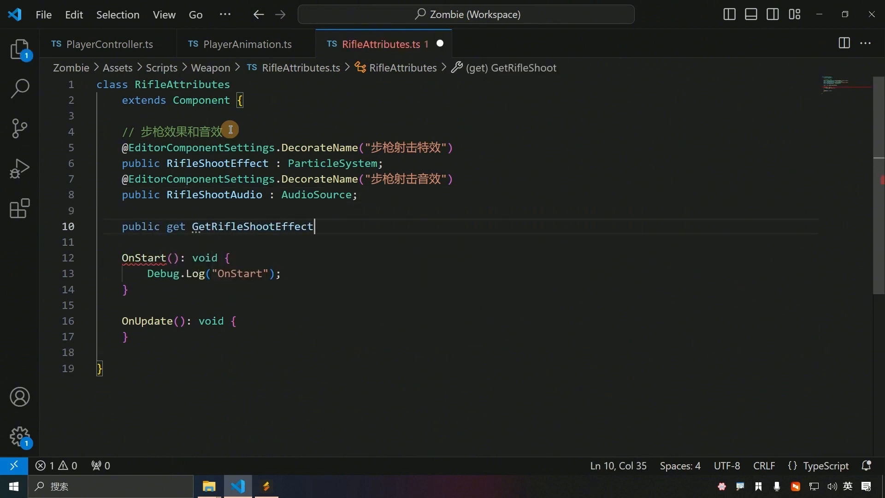
{"action": "type", "text": "() : Part"}
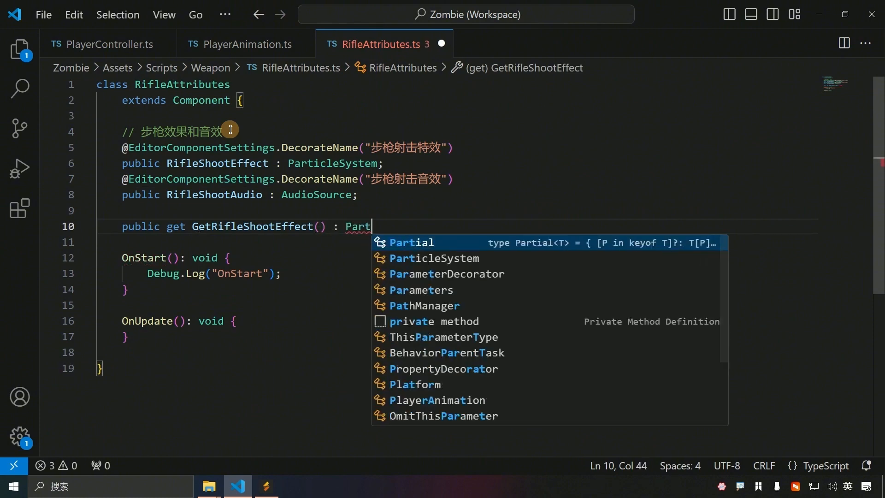
{"action": "key", "text": "Down"}
{"action": "key", "text": "Return"}
{"action": "type", "text": "{"}
{"action": "key", "text": "Return"}
{"action": "left_click_drag", "start_coordinate": [333, 227], "coordinate": [344, 229]}
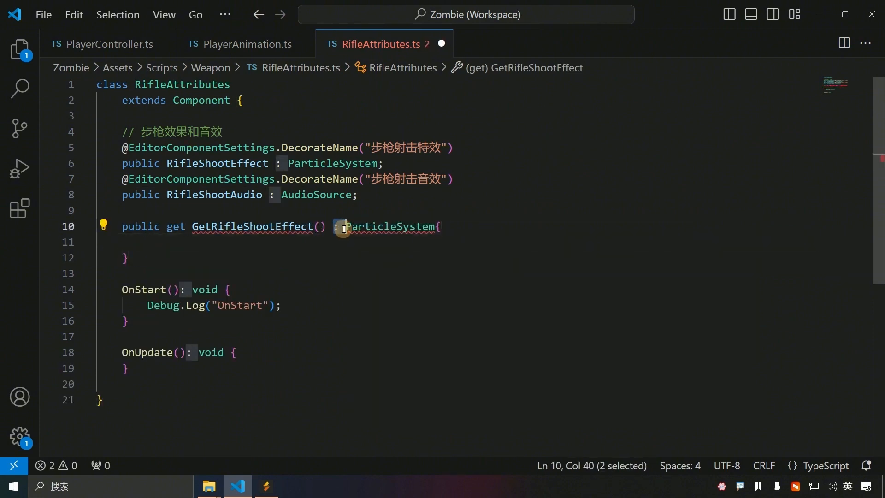
{"action": "key", "text": "BackSpace"}
{"action": "key", "text": "BackSpace"}
{"action": "type", "text": ":"}
{"action": "left_click", "coordinate": [302, 247]}
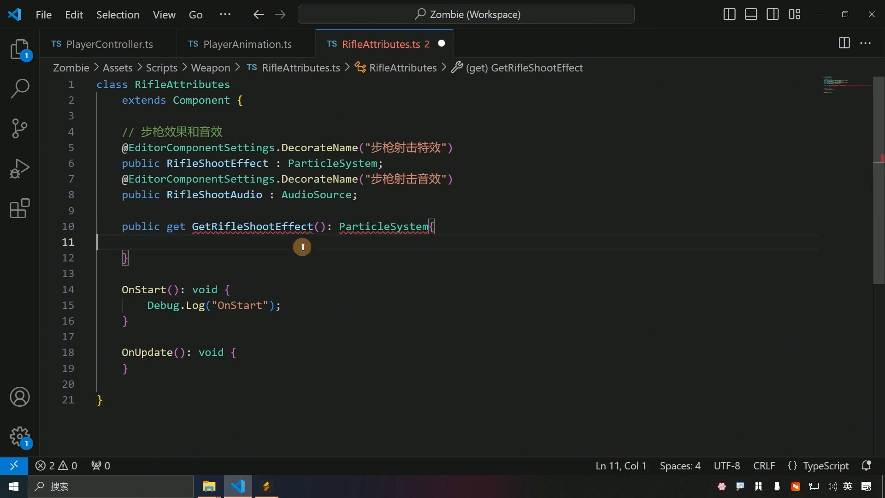
{"action": "key", "text": "Tab"}
{"action": "key", "text": "Tab"}
{"action": "type", "text": "return this."}
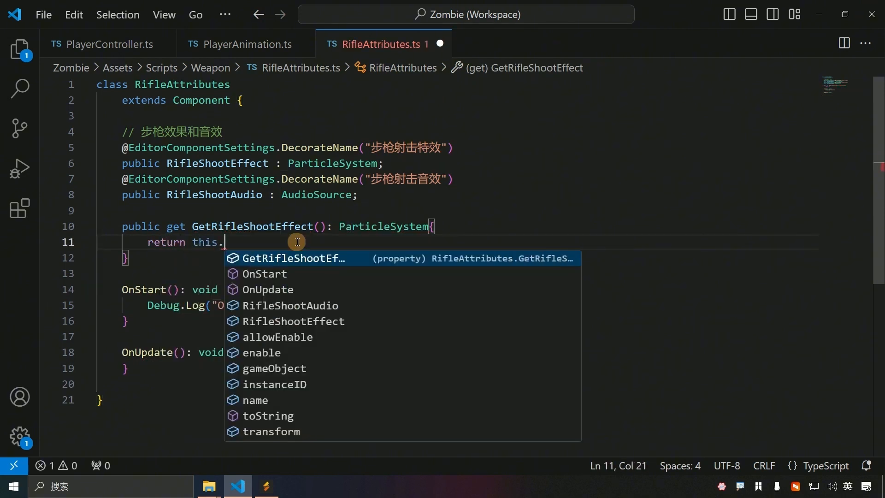
{"action": "type", "text": "Ri"}
{"action": "key", "text": "Down"}
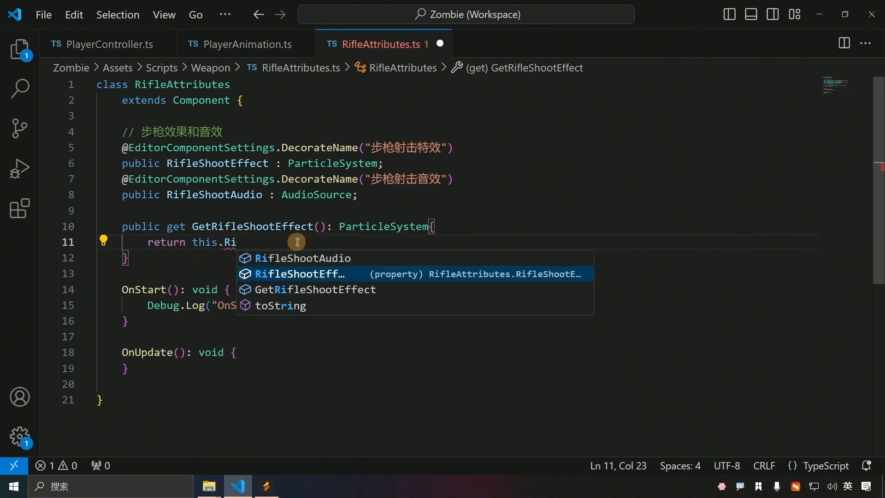
{"action": "key", "text": "Return"}
{"action": "type", "text": ";"}
Step: Duplicate the getter as GetRifleShootAudion returning this.RifleShootAudio, and save
{"action": "left_click_drag", "start_coordinate": [131, 258], "coordinate": [95, 226]}
{"action": "key", "text": "ctrl+c"}
{"action": "left_click", "coordinate": [179, 257]}
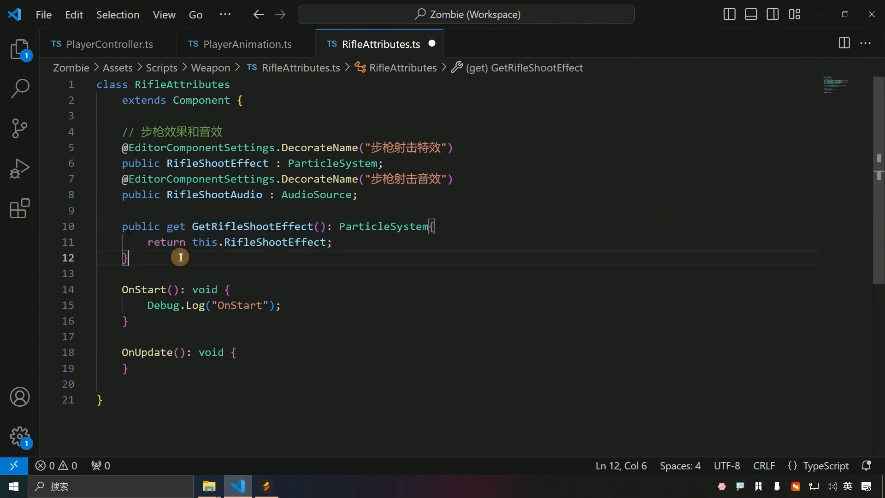
{"action": "key", "text": "Return"}
{"action": "key", "text": "Return"}
{"action": "key", "text": "ctrl+v"}
{"action": "double_click", "coordinate": [251, 289]}
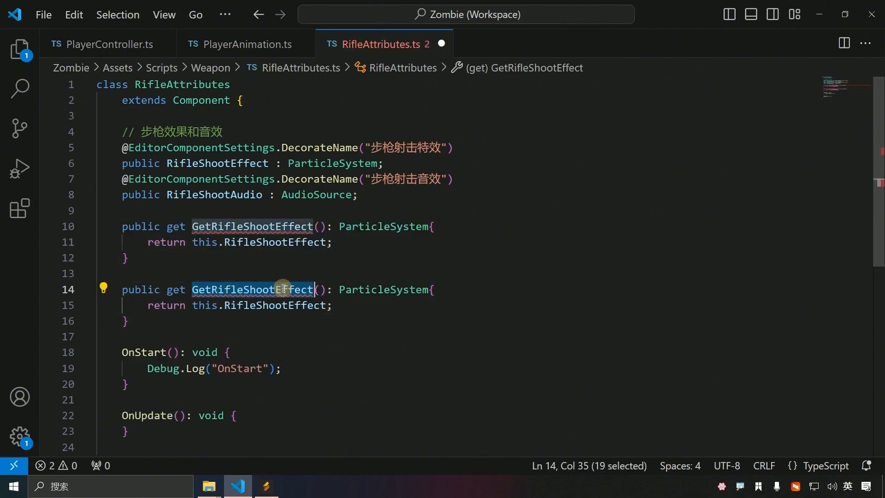
{"action": "left_click_drag", "start_coordinate": [275, 289], "coordinate": [314, 289]}
{"action": "type", "text": "Audion"}
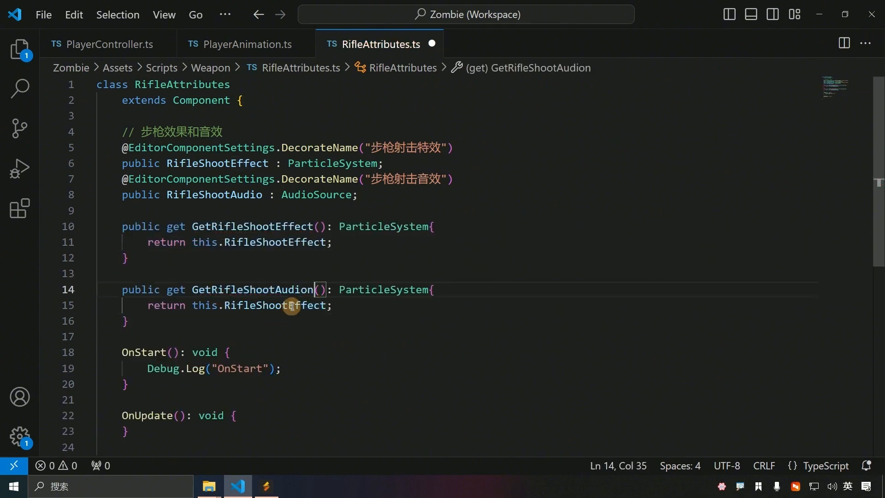
{"action": "double_click", "coordinate": [296, 305]}
{"action": "key", "text": "BackSpace"}
{"action": "type", "text": "rifau"}
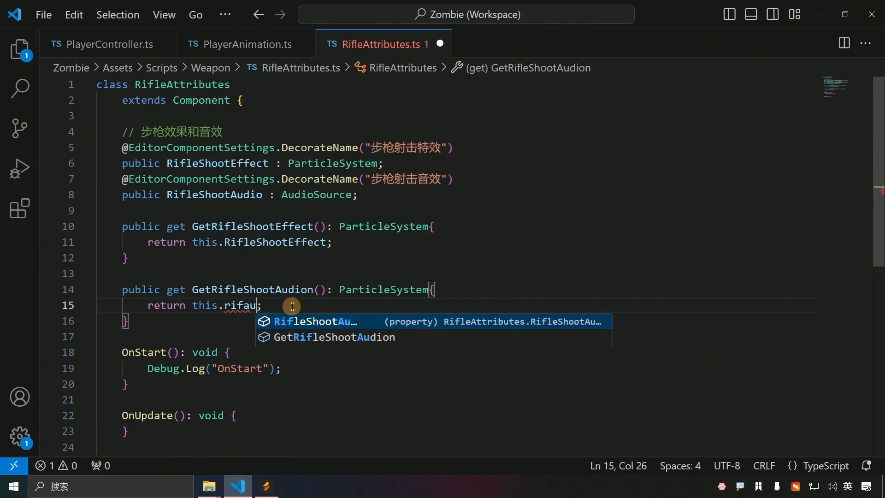
{"action": "key", "text": "Return"}
{"action": "key", "text": "ctrl+s"}
Step: Change GetRifleShootAudion's return type from ParticleSystem to AudioSource and save
{"action": "left_click", "coordinate": [373, 297]}
{"action": "double_click", "coordinate": [406, 290]}
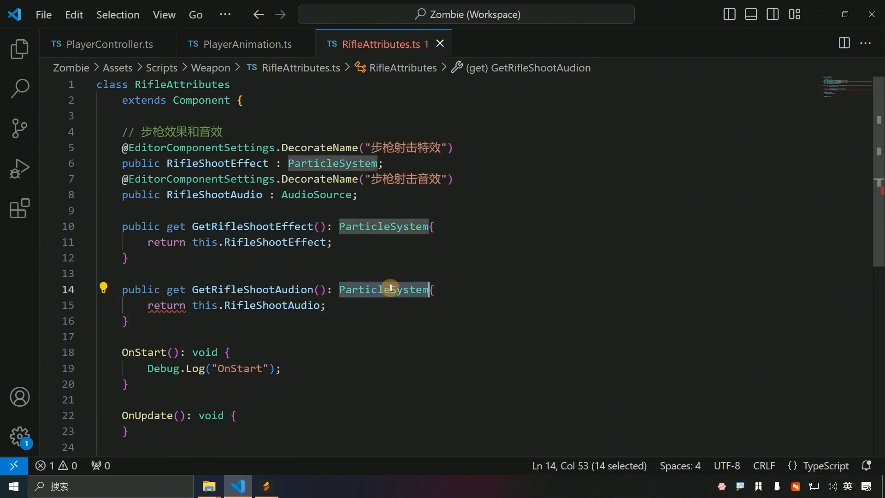
{"action": "type", "text": "AudioS"}
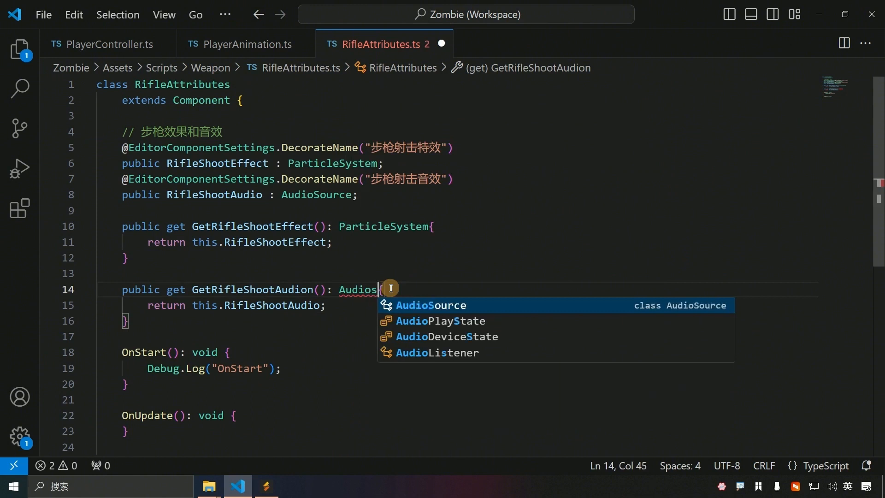
{"action": "key", "text": "Return"}
{"action": "key", "text": "ctrl+s"}
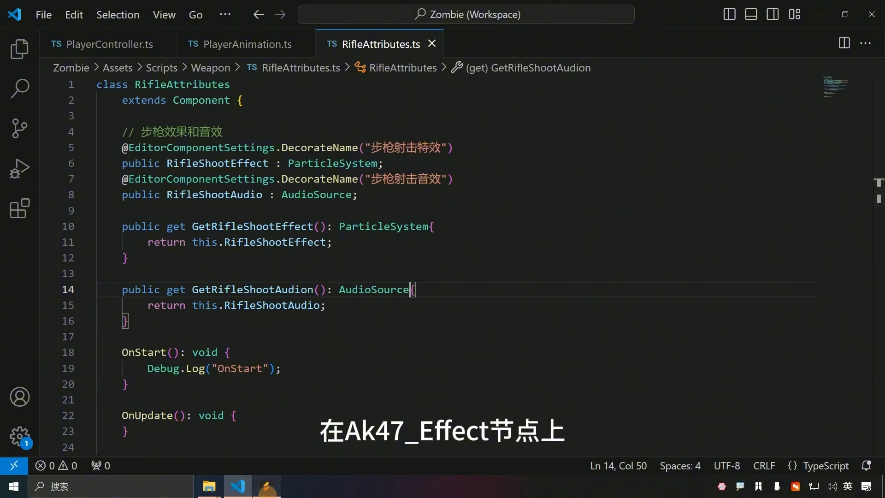
Step: Expand Player > Weapon in the Hierarchy and select the Ak47_Effect node
{"action": "left_click", "coordinate": [266, 486]}
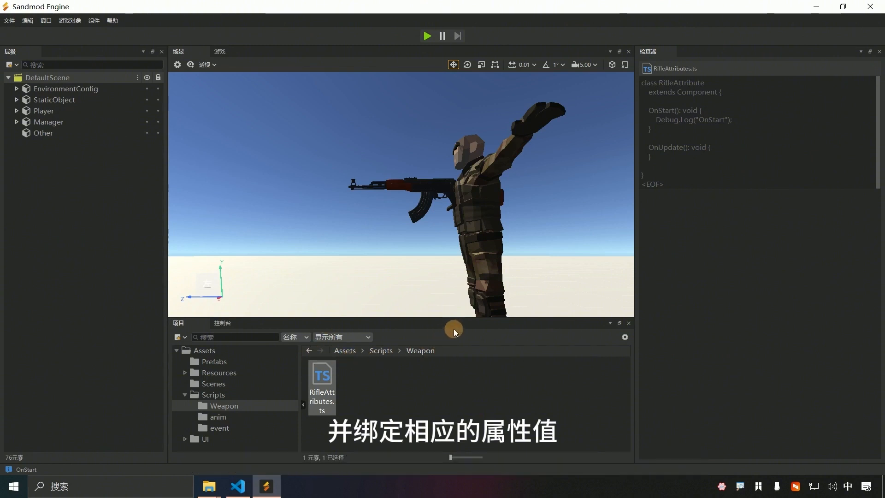
{"action": "left_click", "coordinate": [17, 110]}
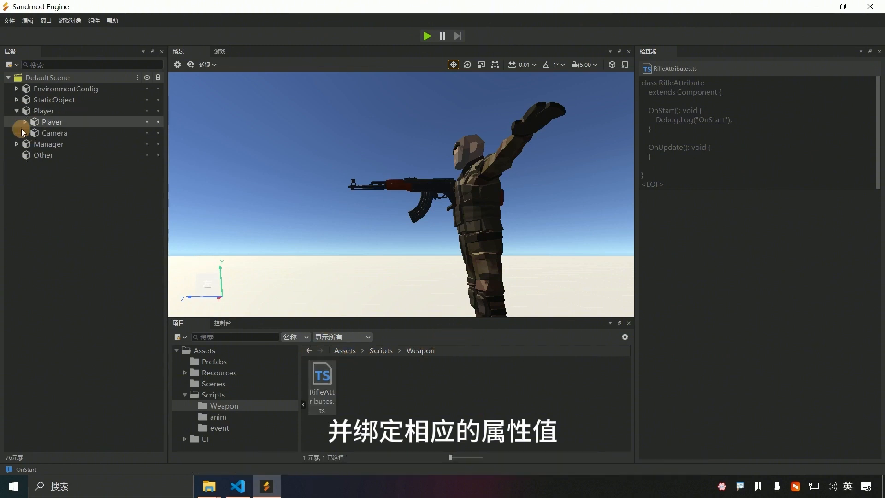
{"action": "left_click", "coordinate": [25, 122]}
{"action": "left_click", "coordinate": [33, 143]}
{"action": "left_click", "coordinate": [58, 155]}
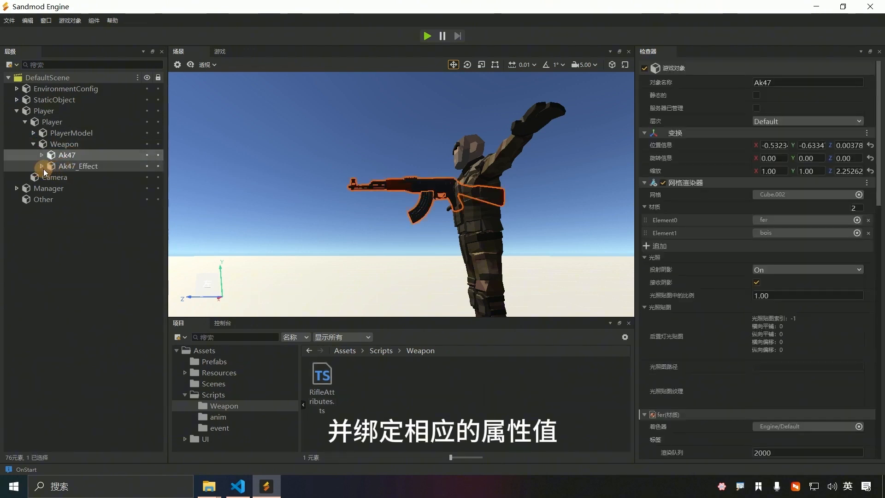
{"action": "left_click", "coordinate": [42, 167]}
{"action": "left_click", "coordinate": [83, 167]}
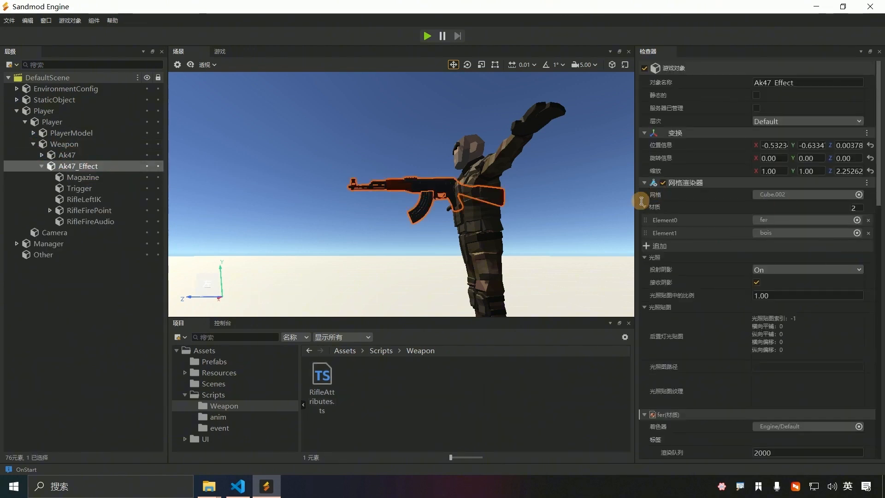
Step: Add the TypeScript RifleAttributes component to Ak47_Effect via Add Component
{"action": "left_click", "coordinate": [645, 183]}
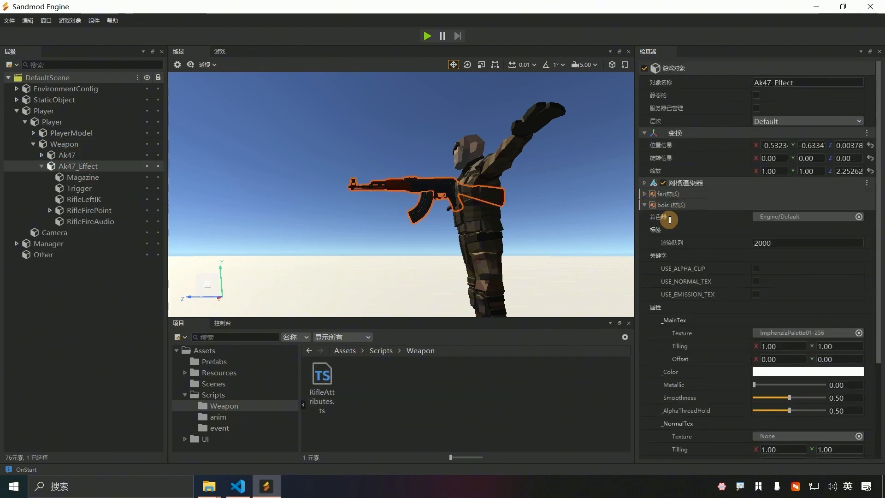
{"action": "left_click", "coordinate": [644, 133]}
{"action": "left_click", "coordinate": [644, 166]}
{"action": "left_click", "coordinate": [734, 185]}
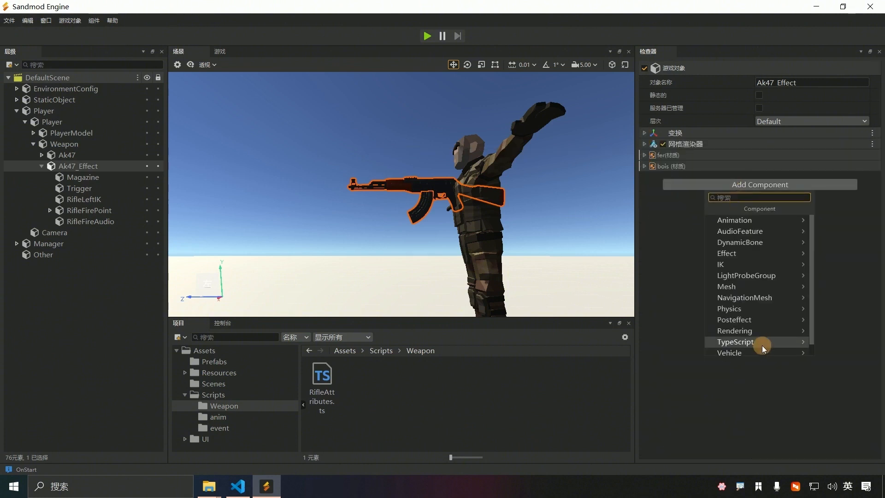
{"action": "left_click", "coordinate": [761, 345]}
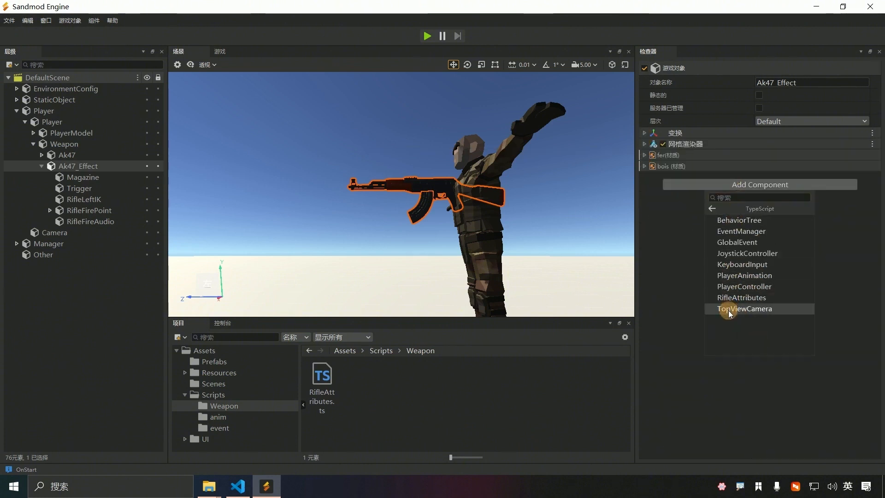
{"action": "left_click", "coordinate": [749, 298]}
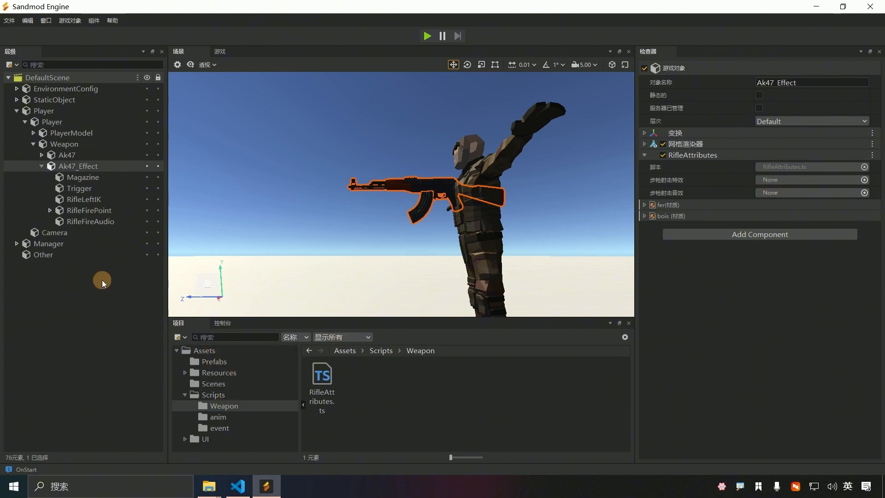
Step: Drag RifleShootEffect into the effect slot and RifleFireAudio into the audio slot
{"action": "left_click", "coordinate": [49, 210]}
{"action": "left_click_drag", "start_coordinate": [117, 225], "coordinate": [783, 180]}
{"action": "left_click_drag", "start_coordinate": [98, 236], "coordinate": [786, 196]}
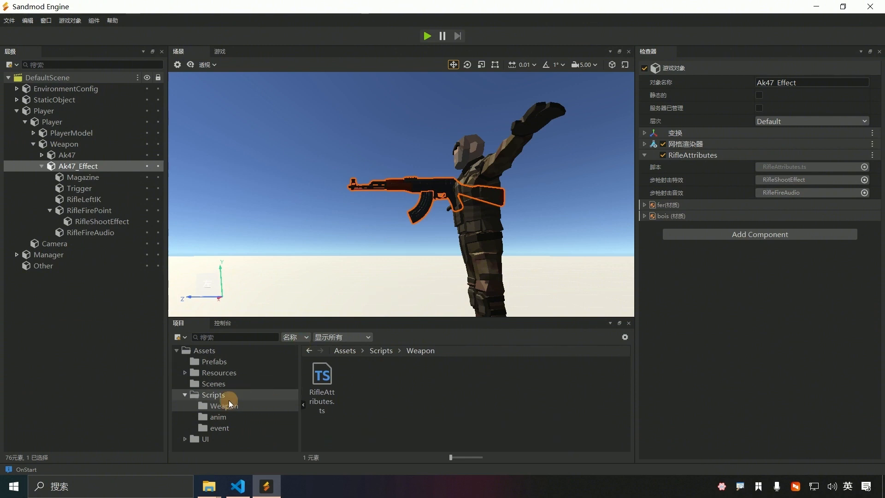
Step: Remove the duplicate Ak47_Effect_1 and the old Ak47_Effect prefab from Prefabs
{"action": "left_click", "coordinate": [214, 360]}
{"action": "left_click_drag", "start_coordinate": [88, 166], "coordinate": [377, 403]}
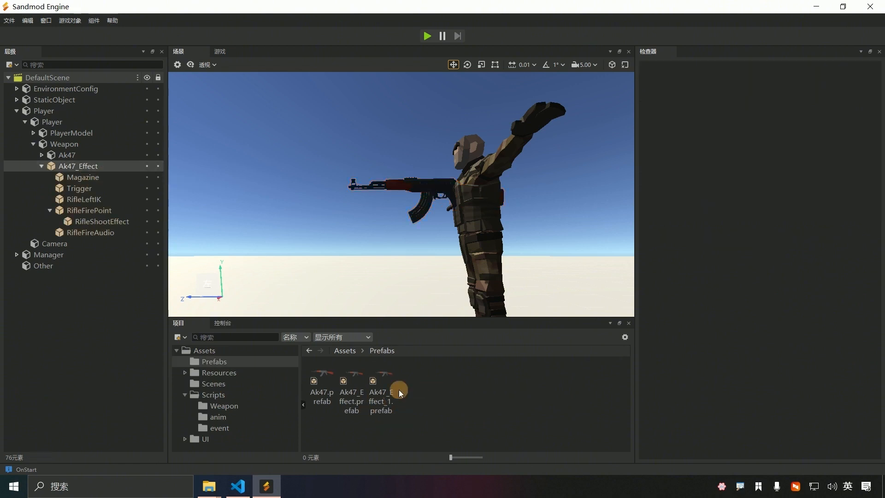
{"action": "left_click", "coordinate": [399, 390]}
{"action": "key", "text": "Delete"}
{"action": "key", "text": "Return"}
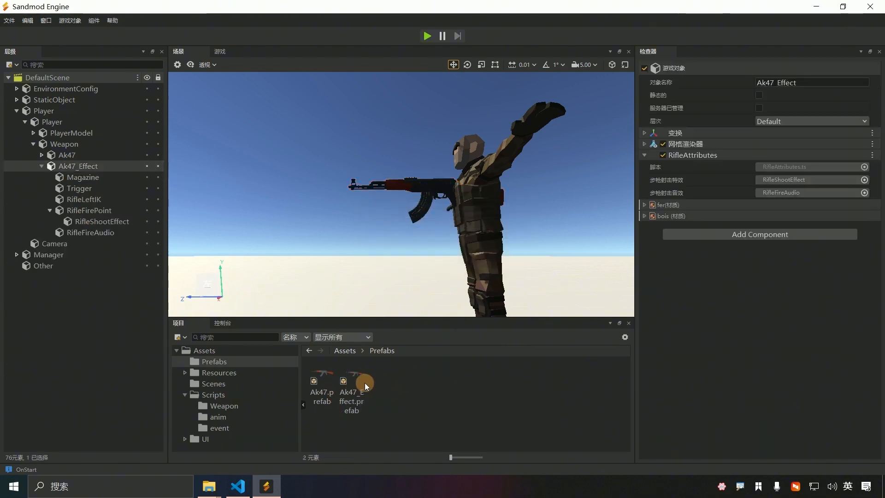
{"action": "left_click", "coordinate": [364, 382]}
{"action": "right_click", "coordinate": [358, 381]}
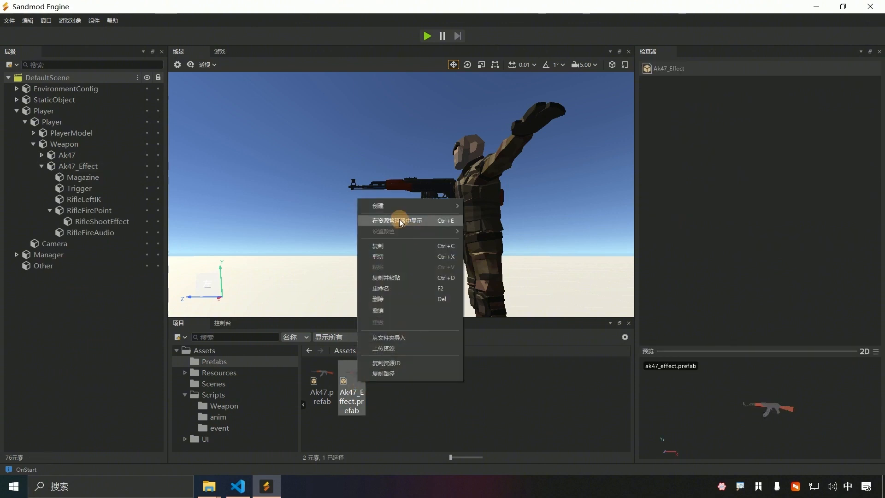
{"action": "left_click", "coordinate": [387, 298]}
{"action": "left_click", "coordinate": [470, 257]}
Step: Save the updated Ak47_Effect node as a new Ak47_Effect.prefab and open its prefab
{"action": "left_click_drag", "start_coordinate": [128, 166], "coordinate": [369, 389]}
{"action": "right_click", "coordinate": [77, 167]}
{"action": "mouse_move", "coordinate": [147, 259]}
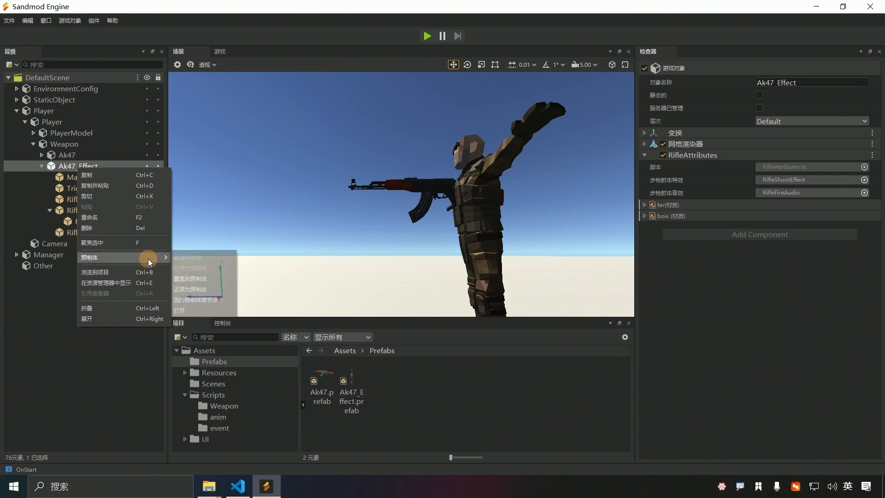
{"action": "left_click", "coordinate": [179, 309]}
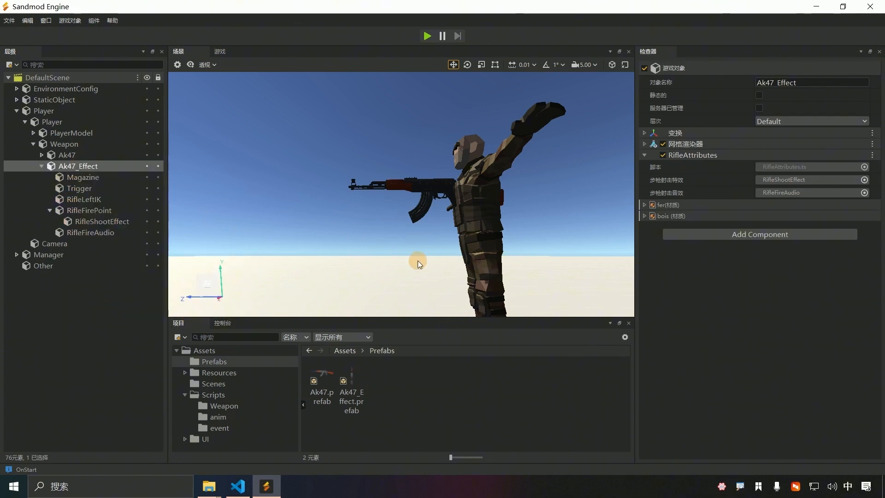
{"action": "right_click", "coordinate": [77, 165]}
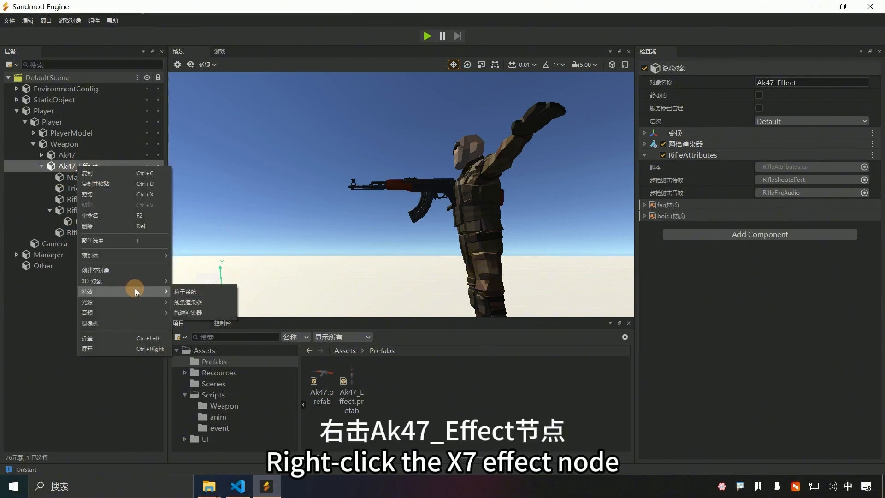
{"action": "mouse_move", "coordinate": [146, 255]}
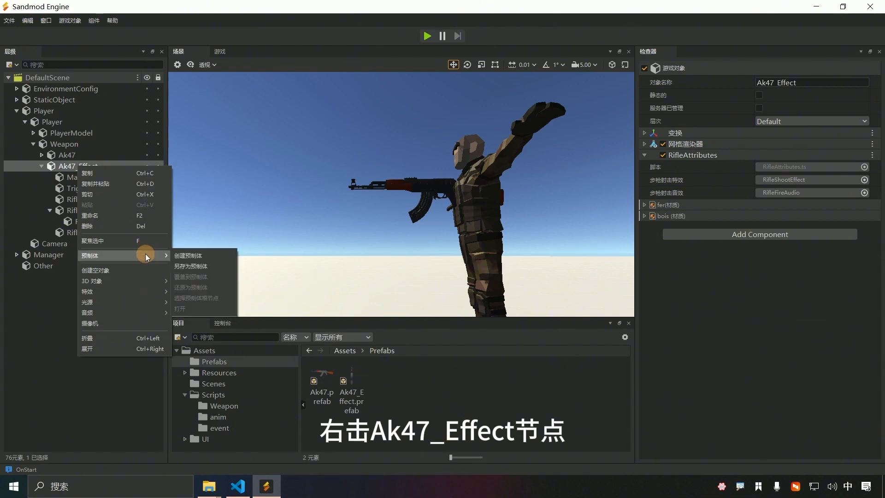